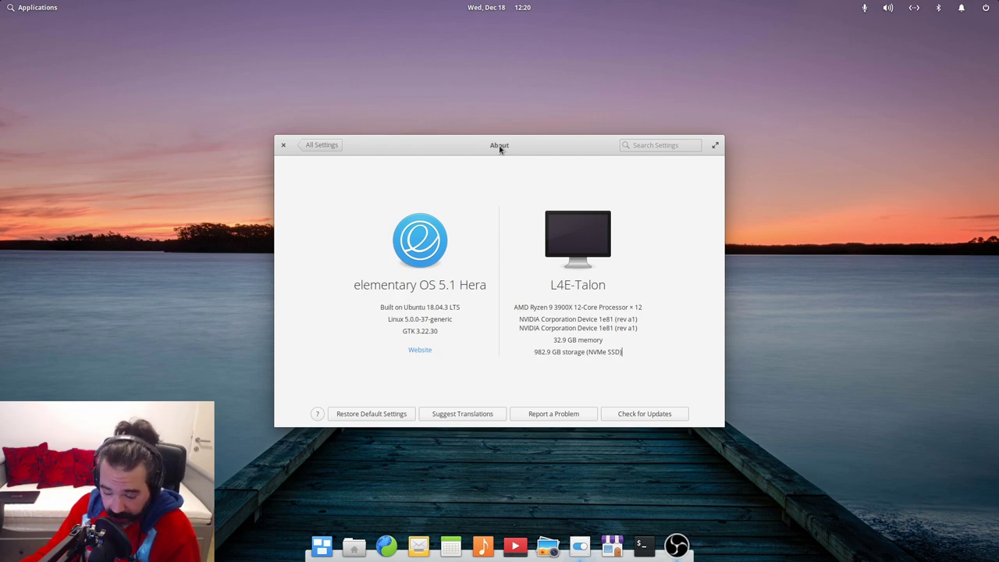
Step: Highlight the Built on Ubuntu 18.04.3 LTS, processor and 32.9 GB memory lines in System Settings
triple_click(416, 307)
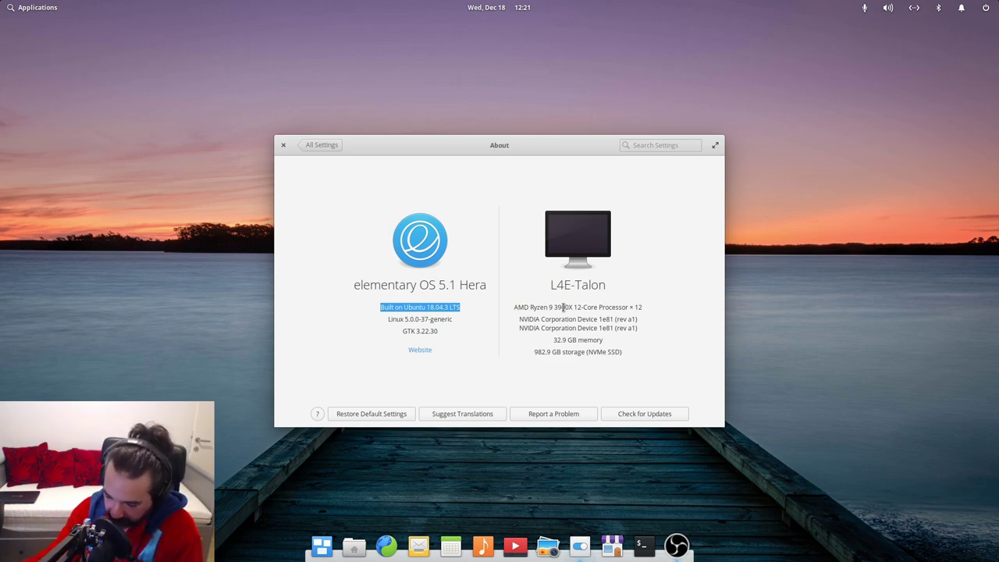
triple_click(613, 307)
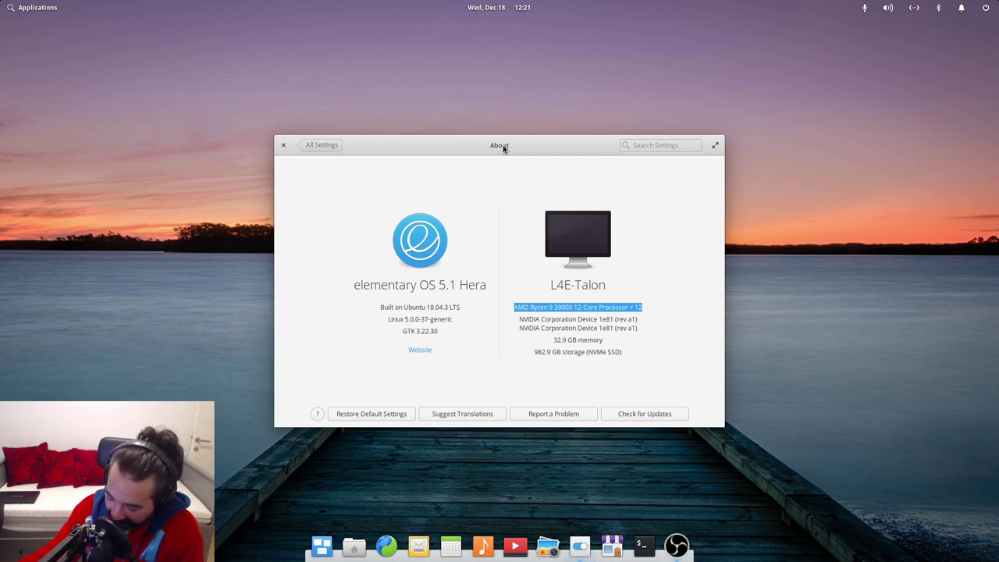
double_click(591, 340)
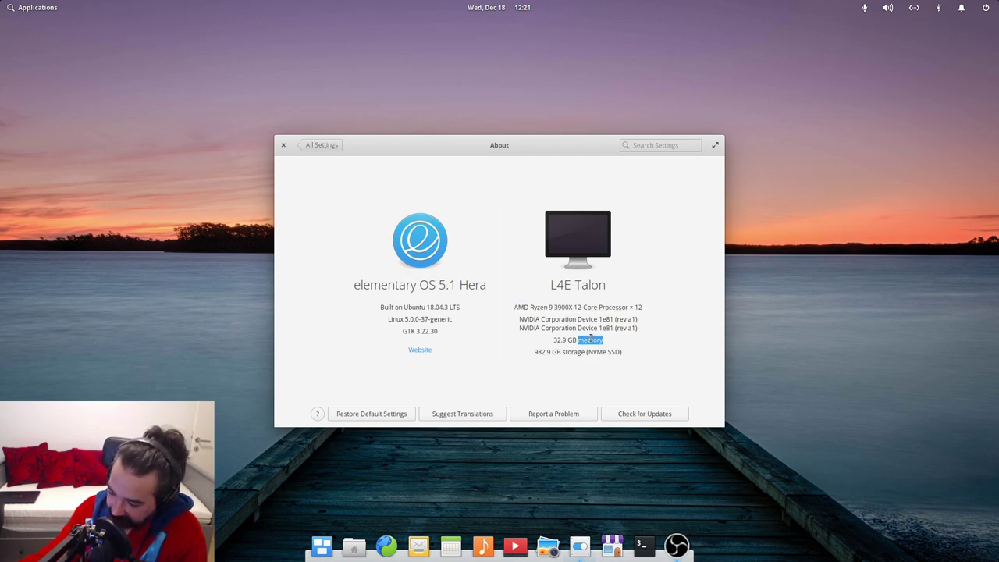
click(591, 340)
click(565, 352)
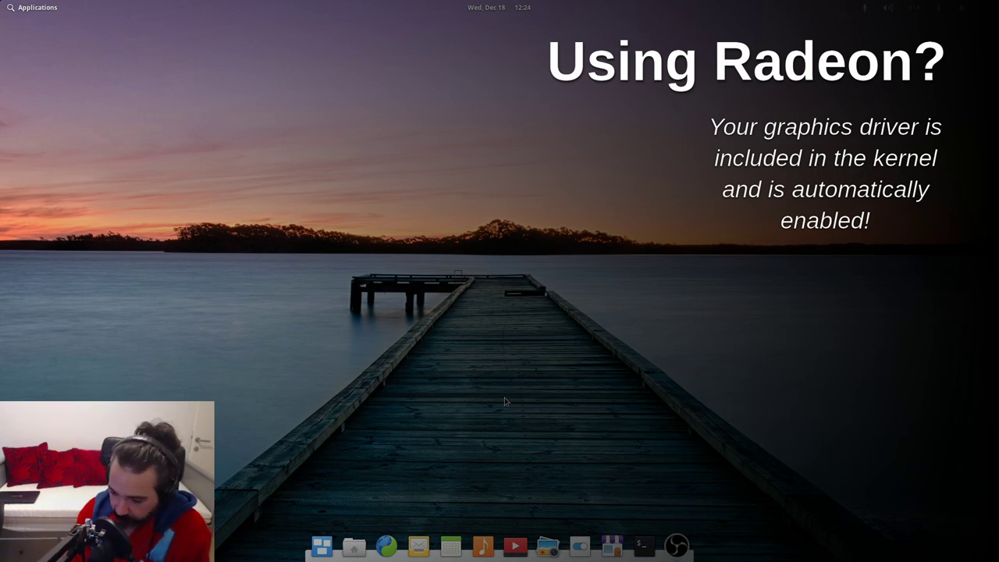
Step: Launch NVIDIA X Server Settings and highlight the NVIDIA Driver Version 435.21
key(super)
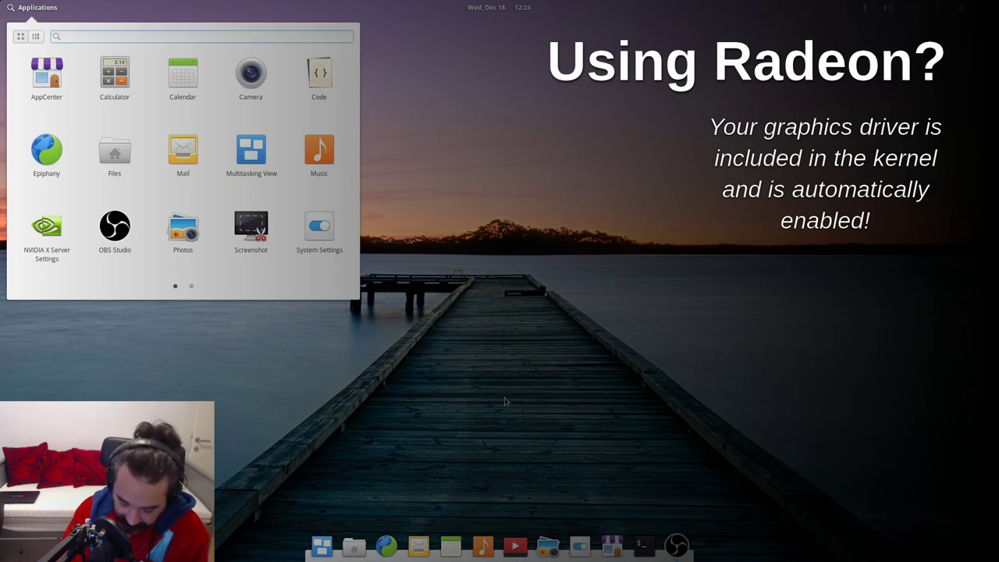
text(nvidia)
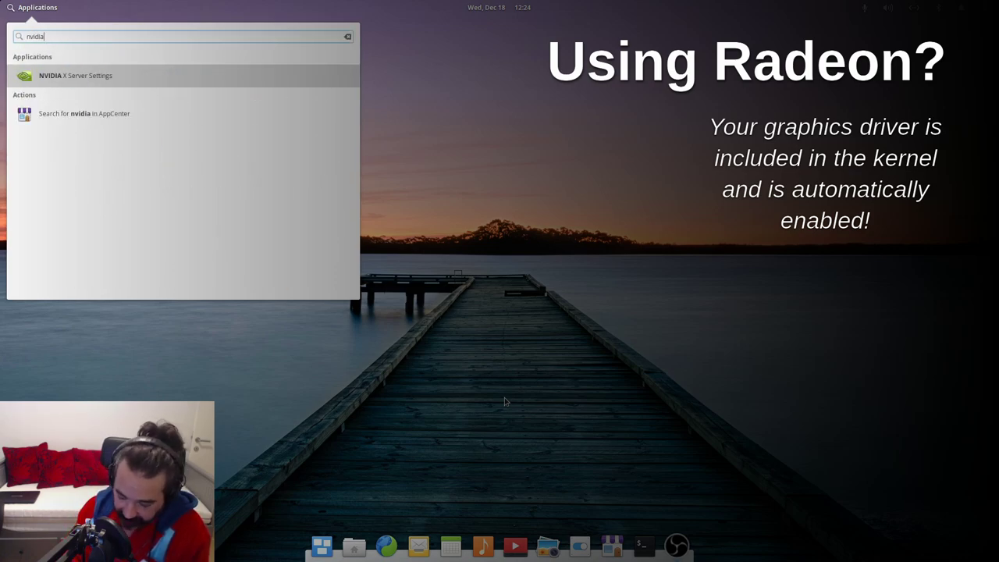
key(Return)
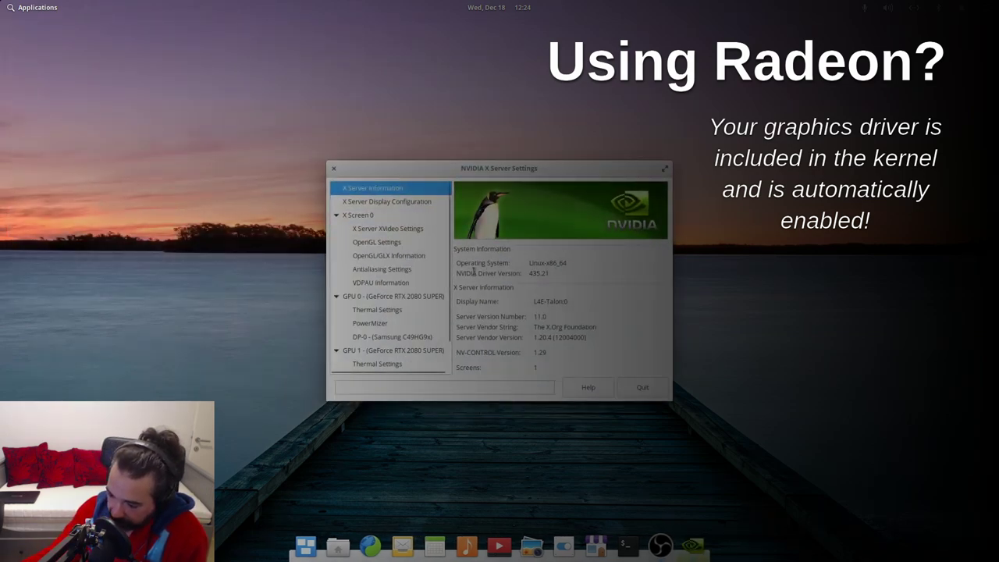
drag(456, 272, 548, 281)
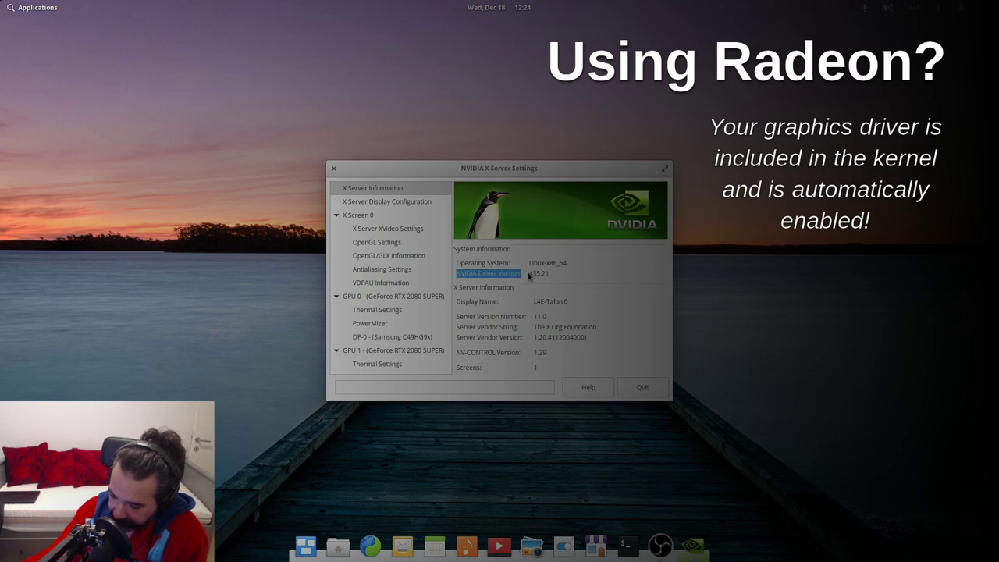
drag(550, 273, 529, 274)
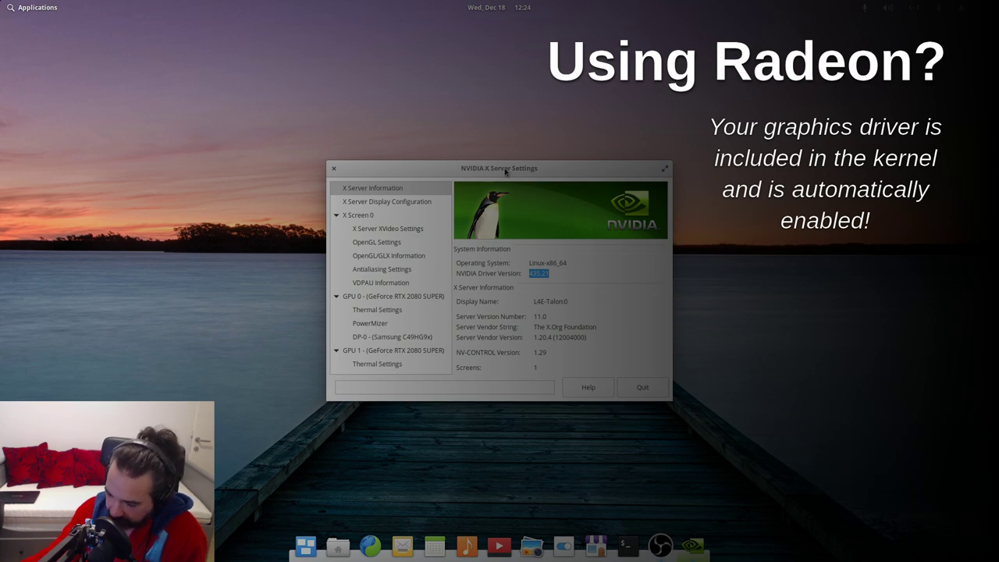
drag(506, 171, 499, 143)
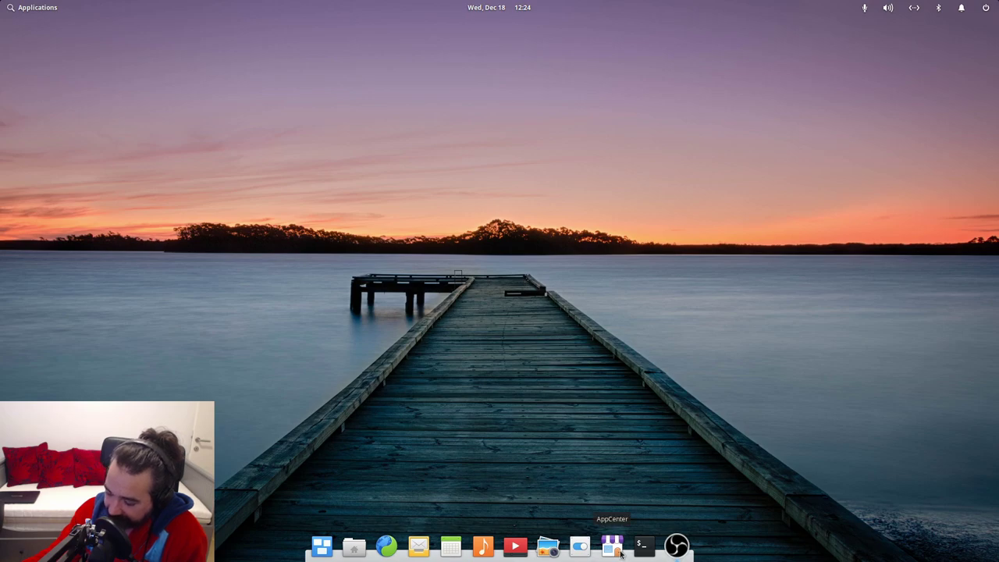
Step: Check nvidia-driver-435 under AppCenter's installed Drivers, then close AppCenter
click(622, 554)
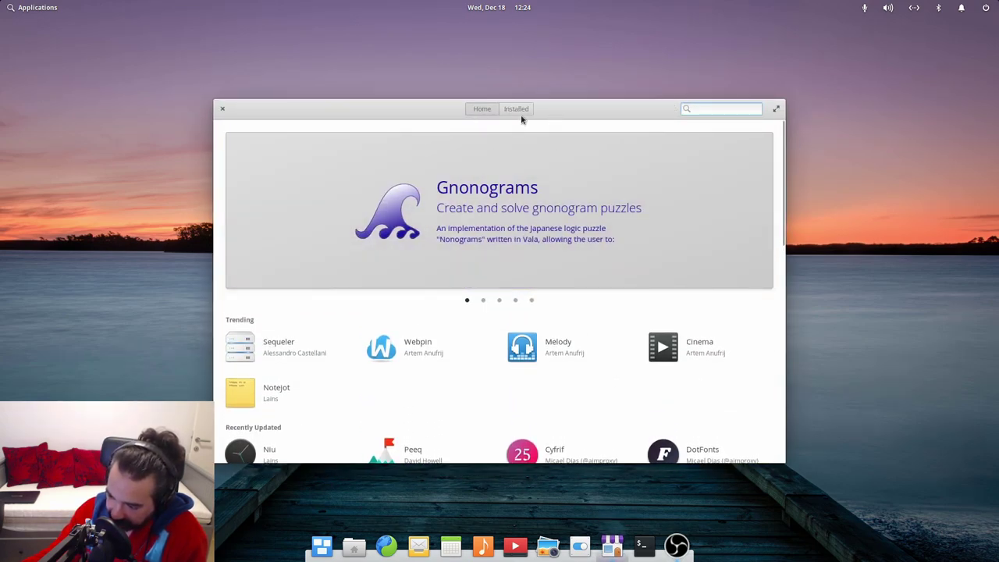
click(519, 112)
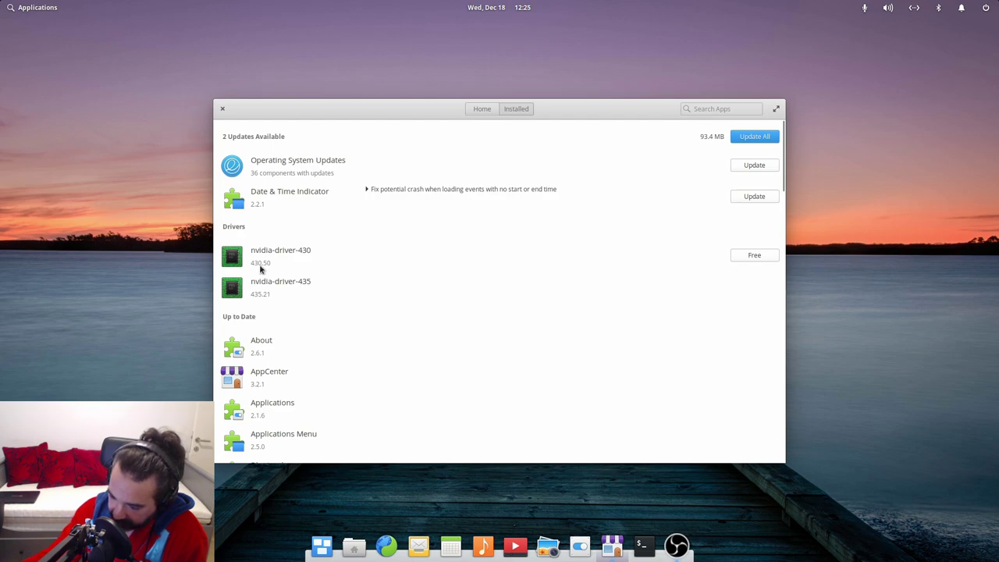
click(264, 286)
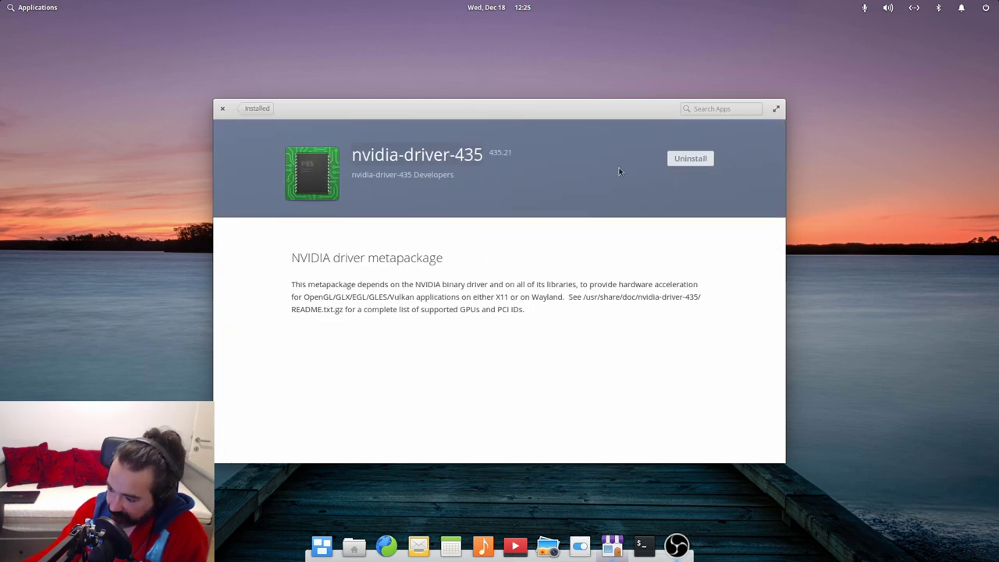
click(224, 110)
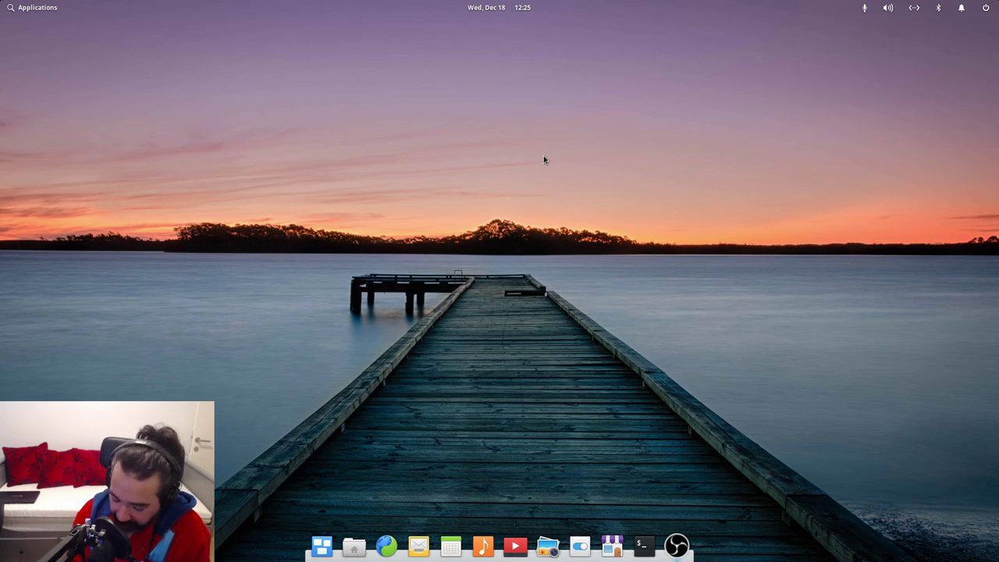
Step: Run nvidia-smi in a new Terminal to display the NVIDIA GPU status table
key(super+t)
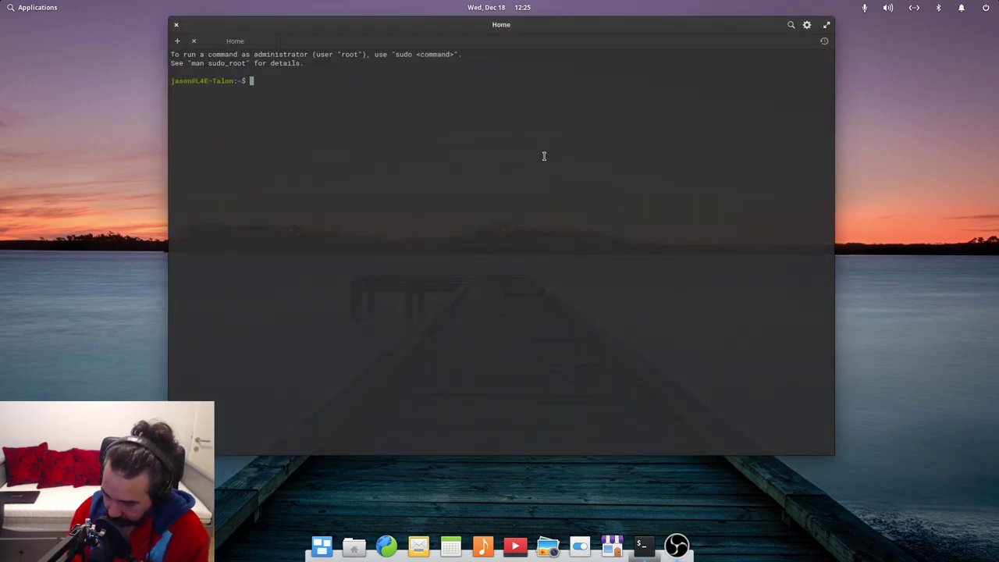
text(nvidia-sm)
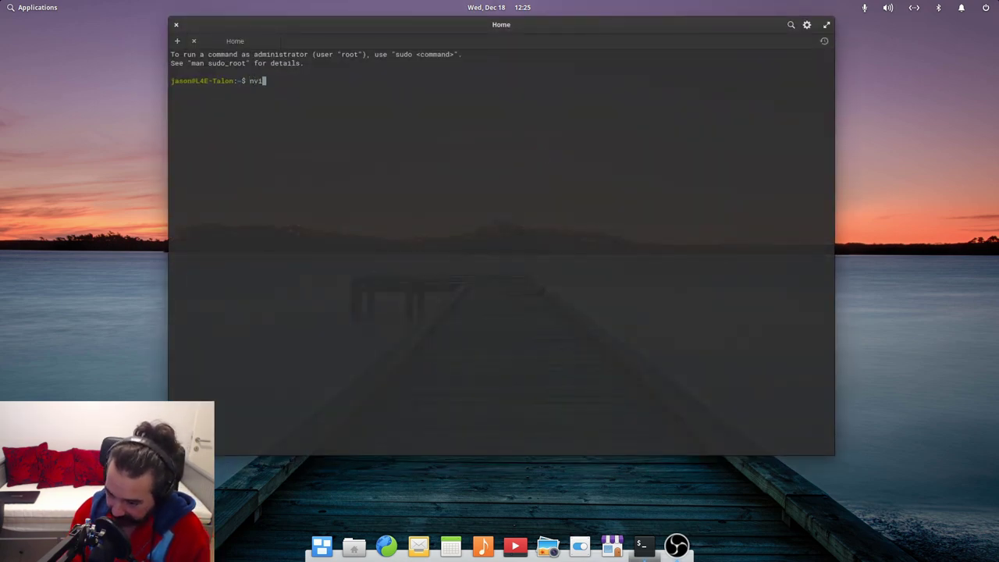
text(i)
key(Return)
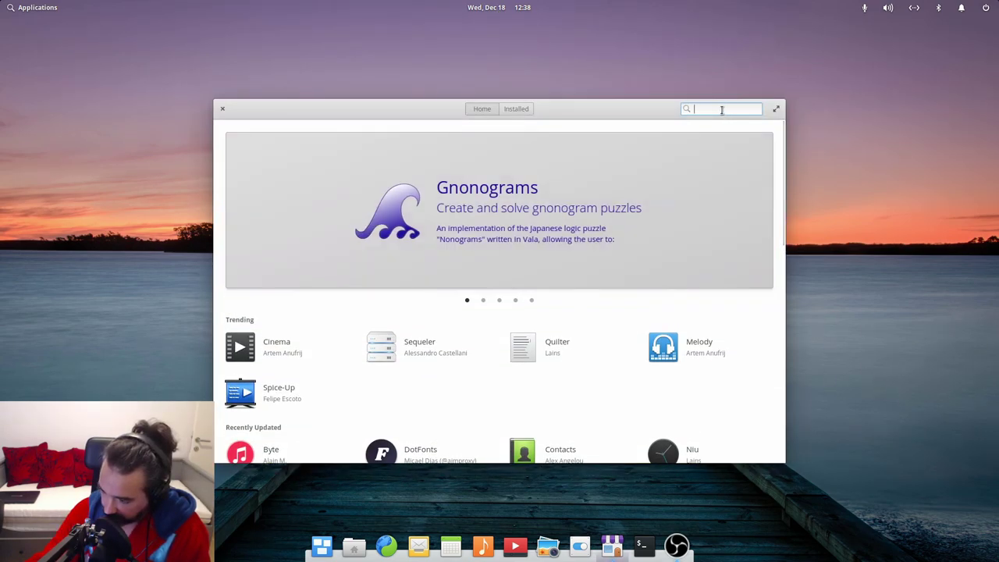
Step: Search AppCenter for steam, compare the Steam installer and both Steam listings, then close AppCenter
text(steam)
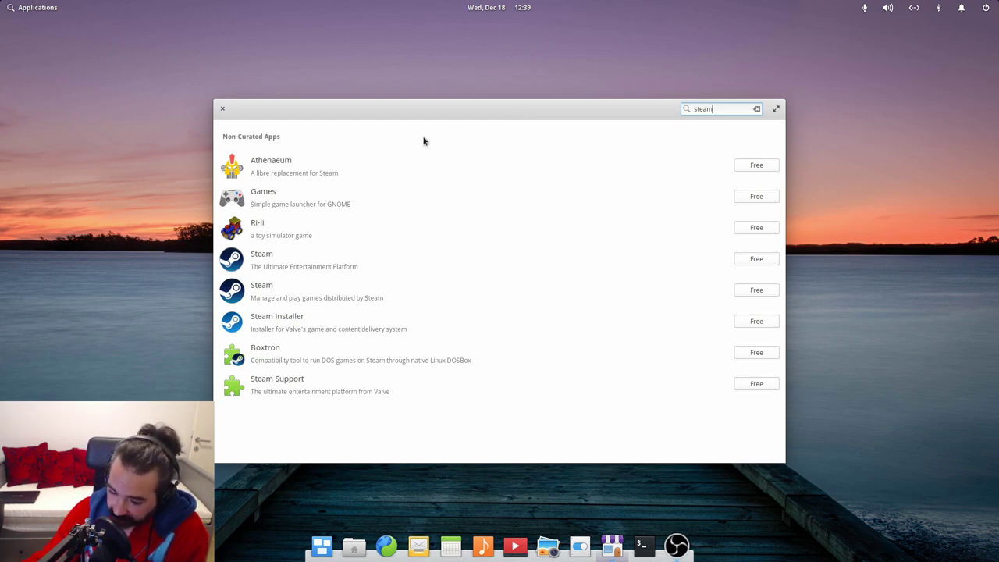
click(365, 324)
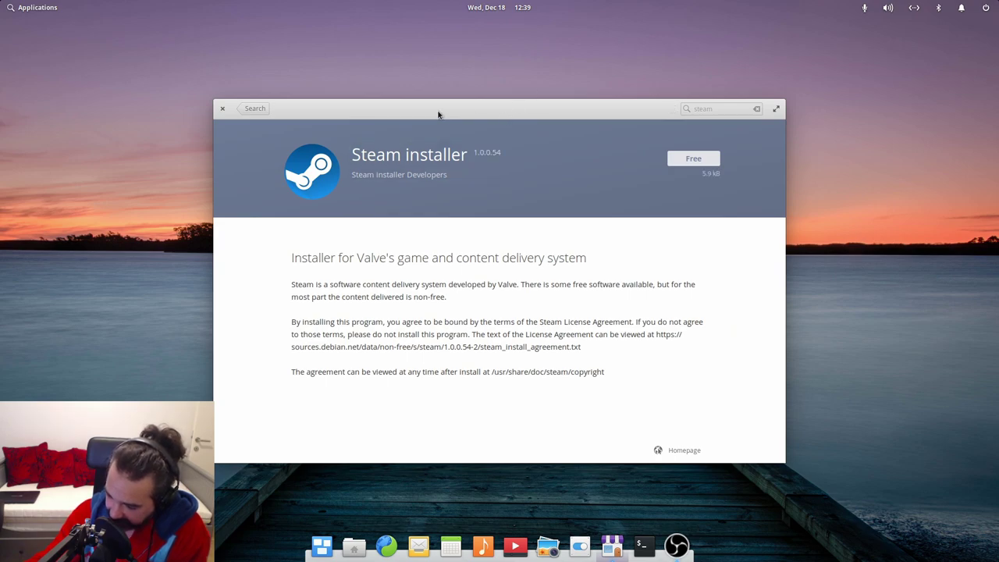
click(256, 108)
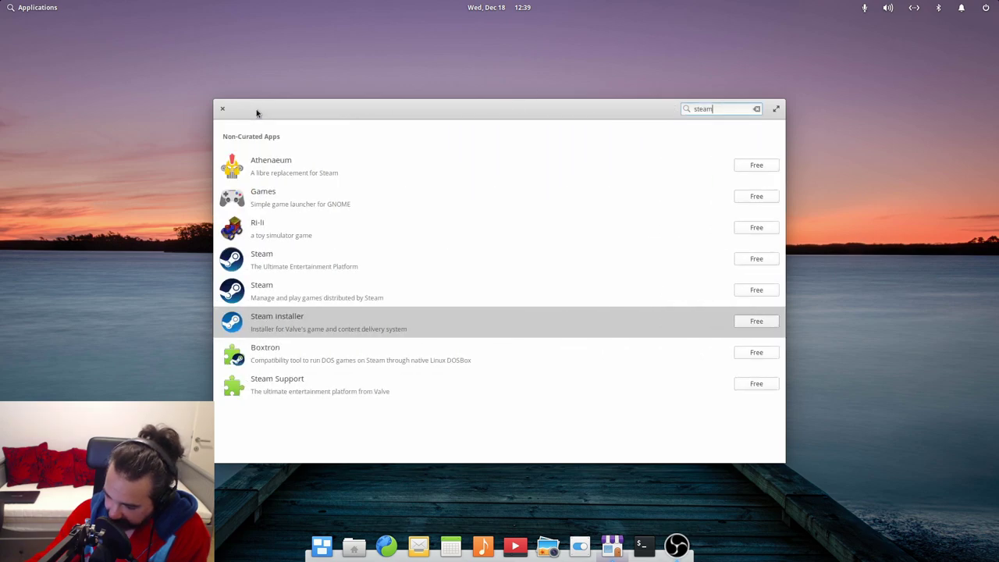
click(337, 298)
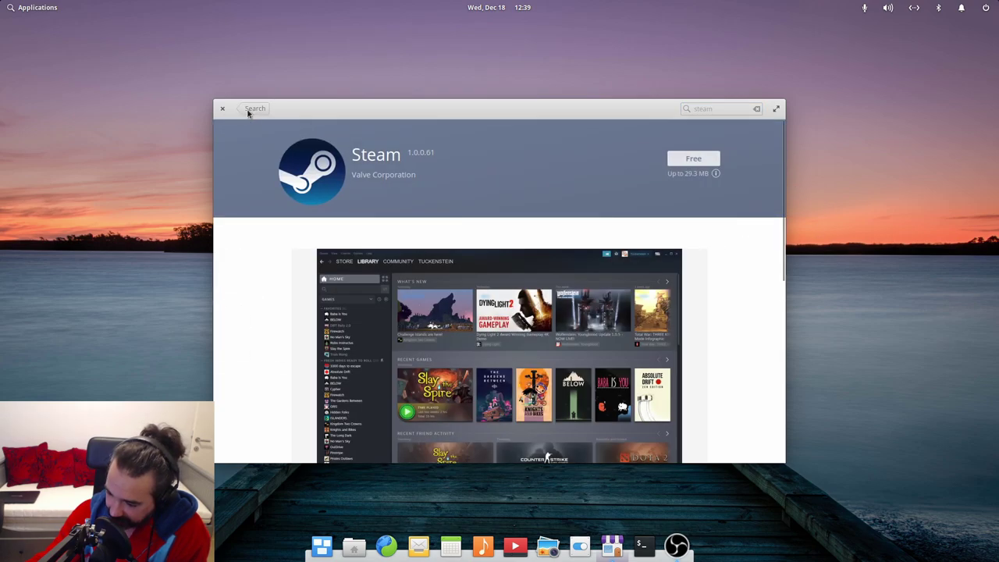
click(249, 113)
click(346, 264)
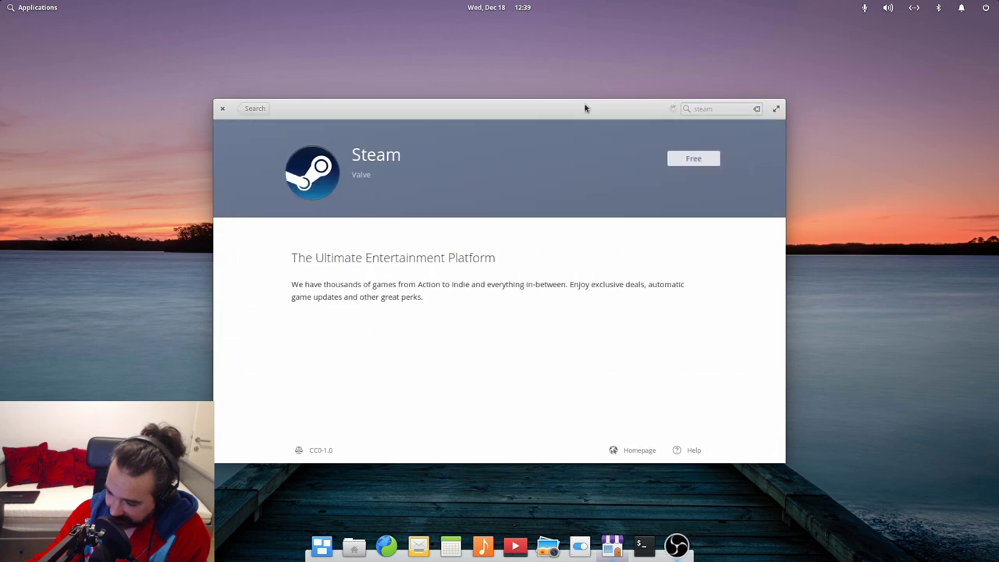
click(224, 109)
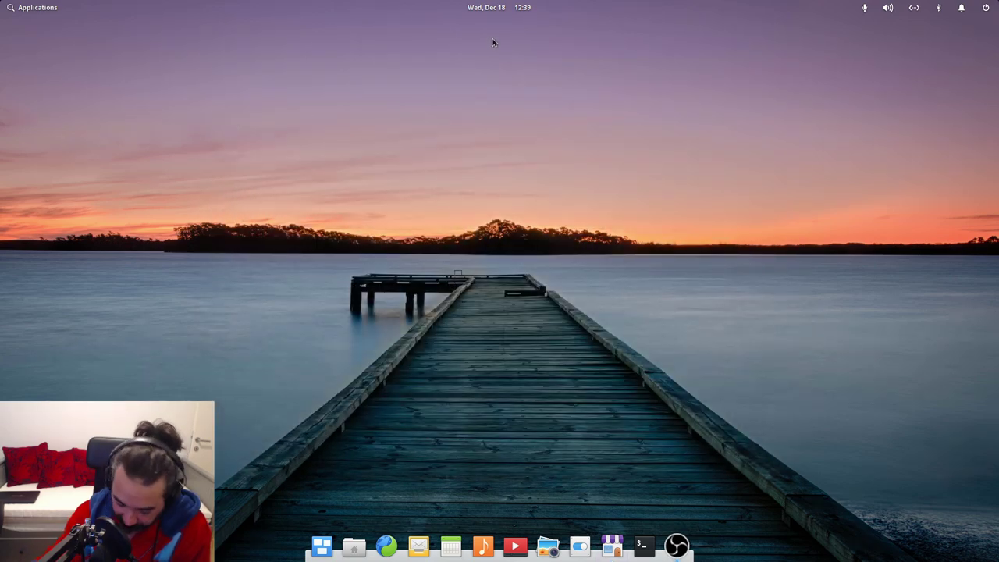
Step: Run sudo apt install steam with the admin password, confirm with y, then close Terminal
key(super+t)
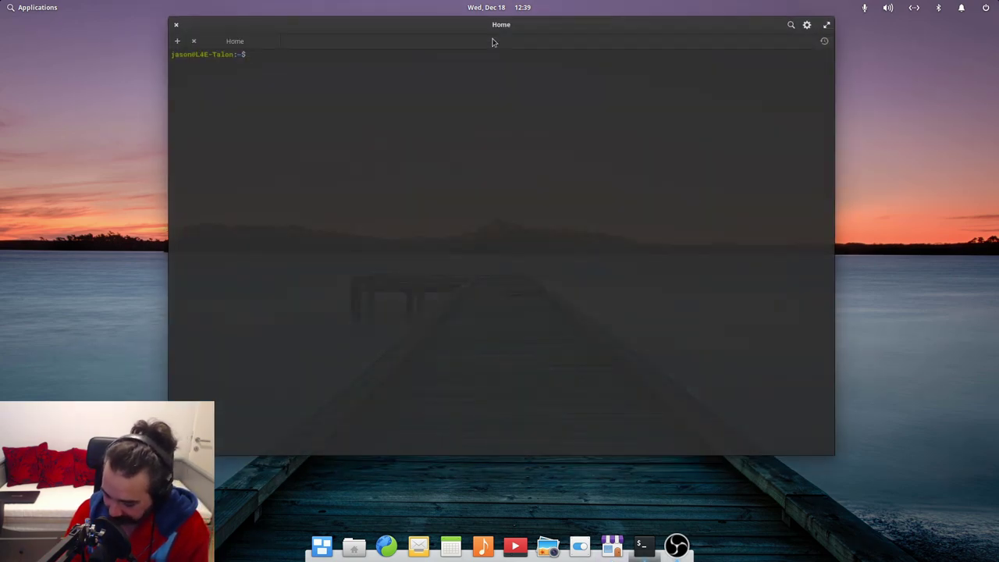
text(sudo )
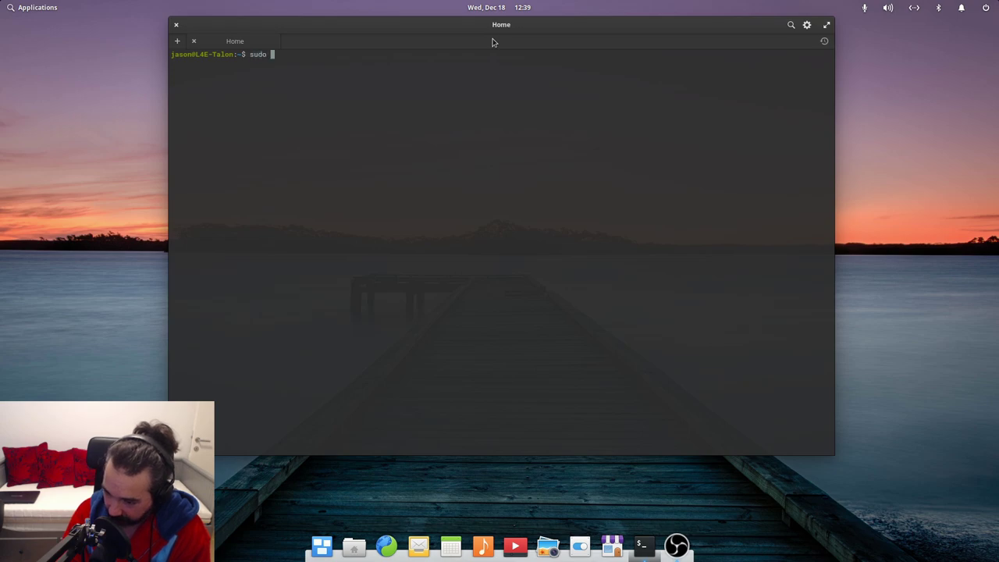
text(apt install steam)
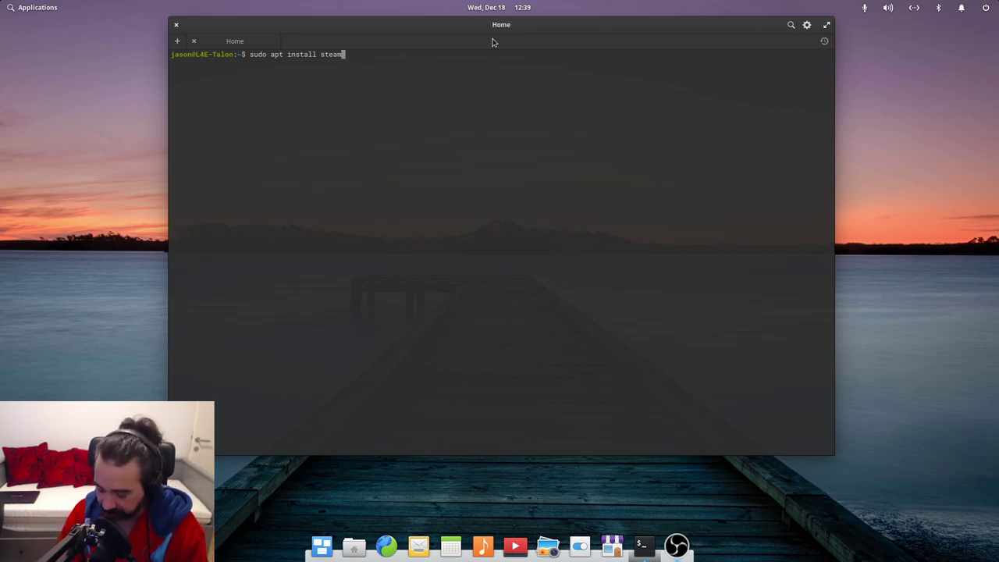
key(Return)
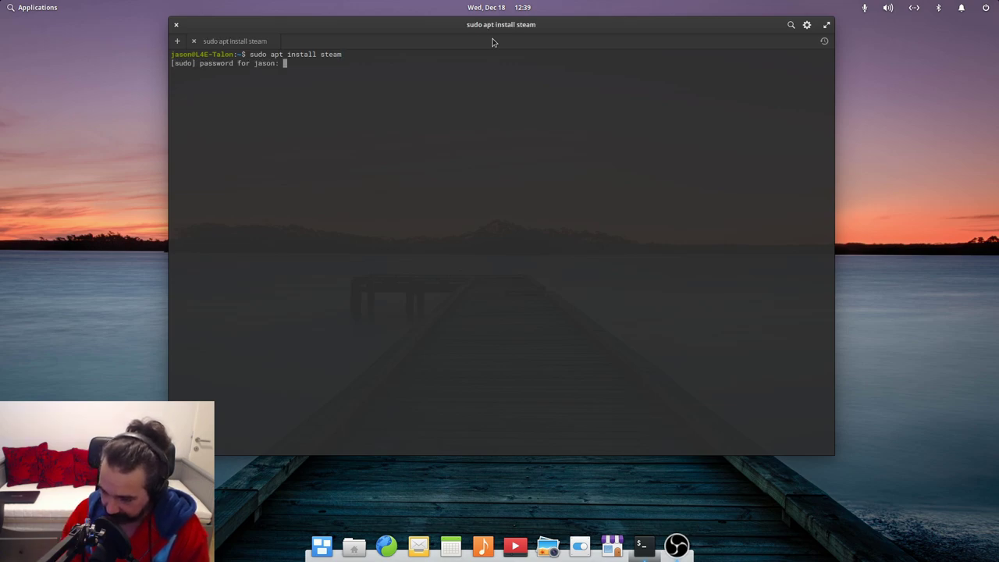
text(*******)
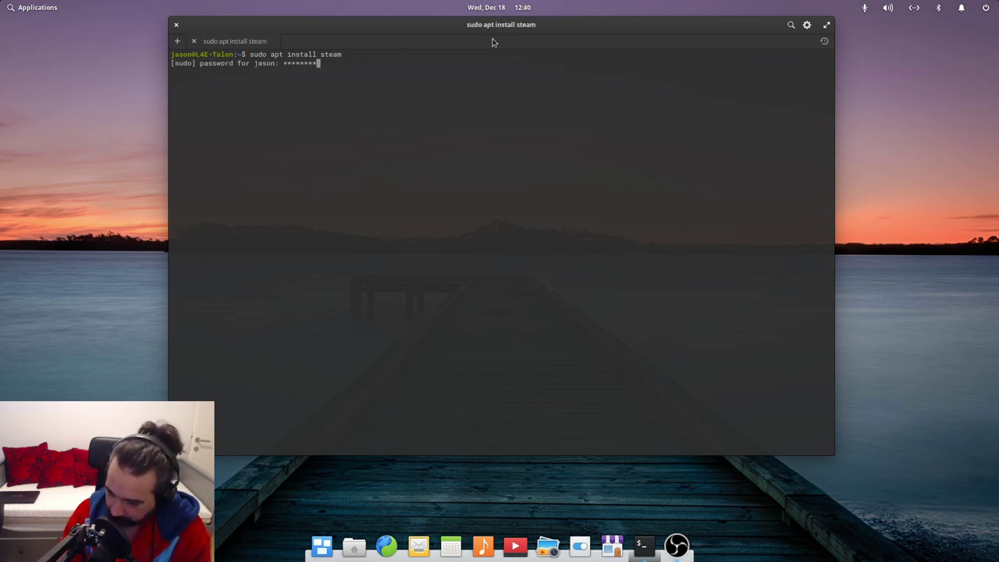
key(Return)
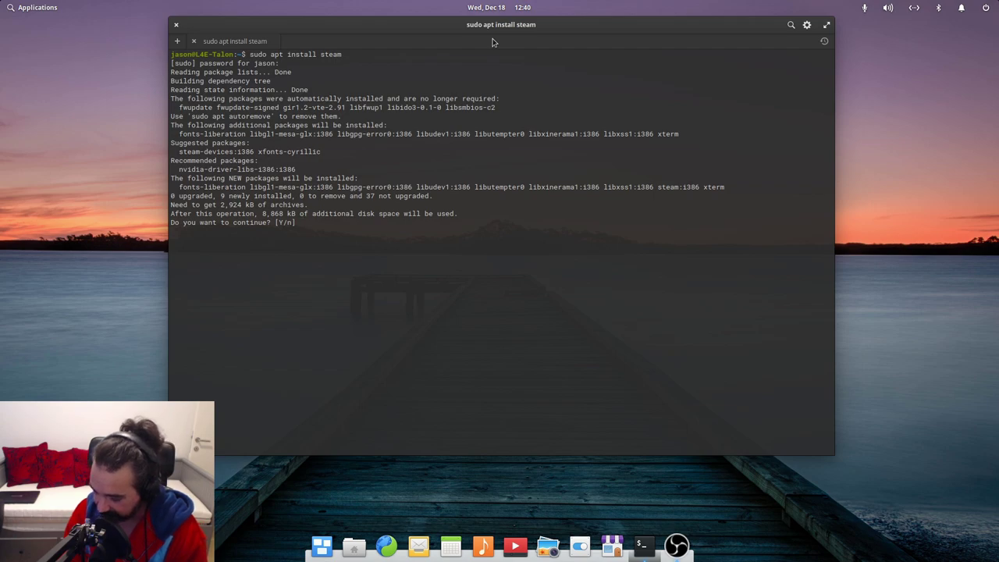
text(y)
key(Return)
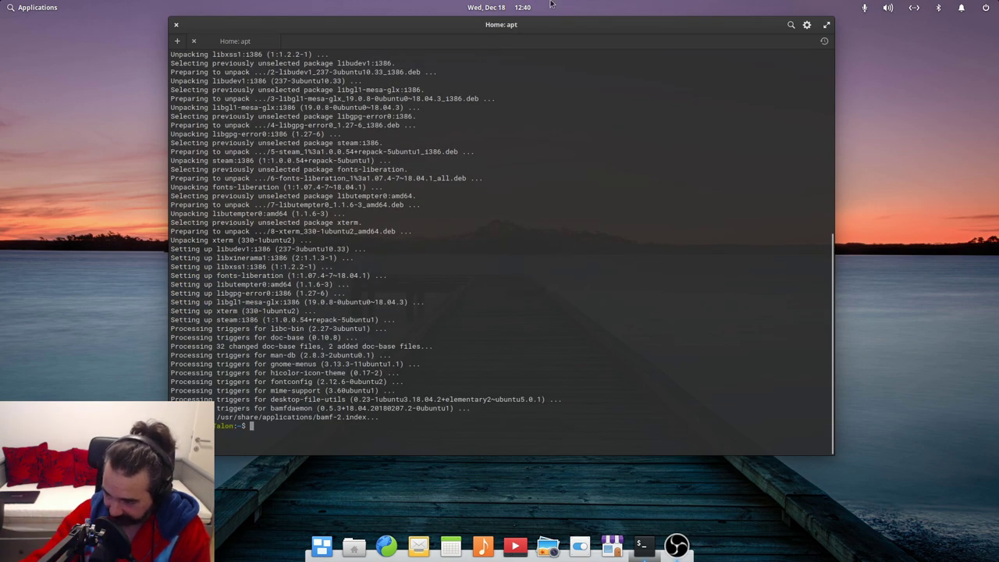
click(176, 26)
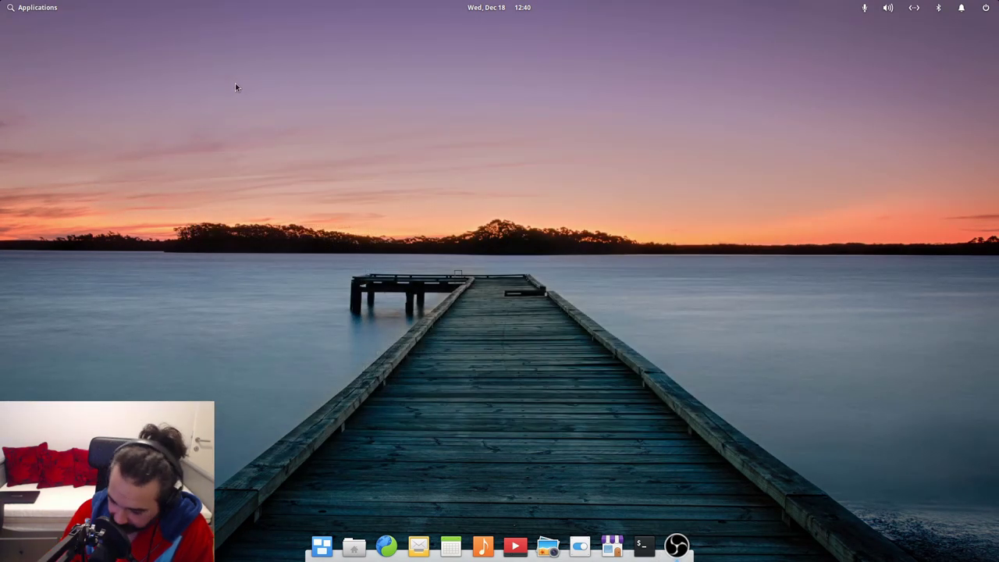
Step: Launch Steam, move its dock icon beside Firefox, and let the client finish updating
key(super)
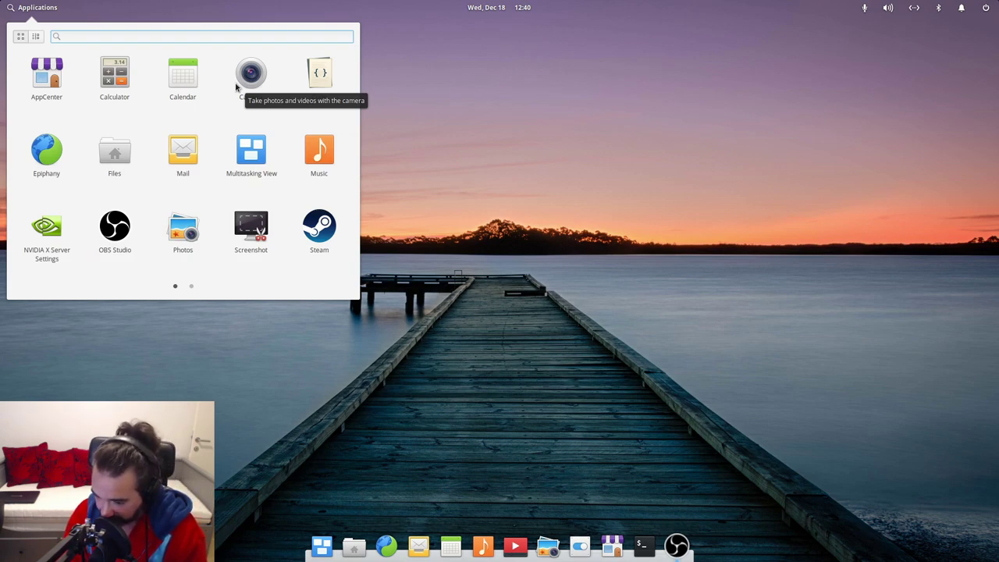
text(steam)
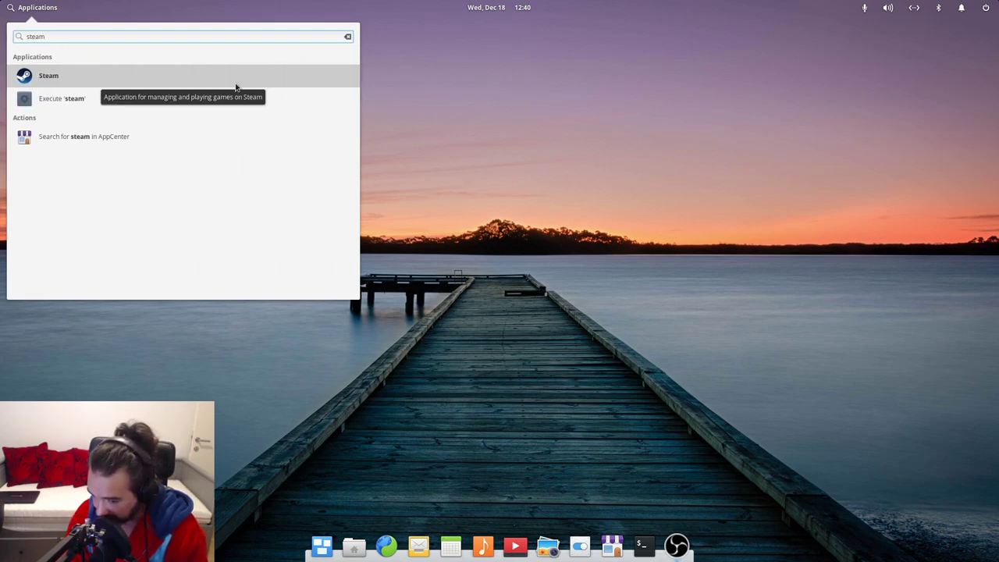
click(235, 87)
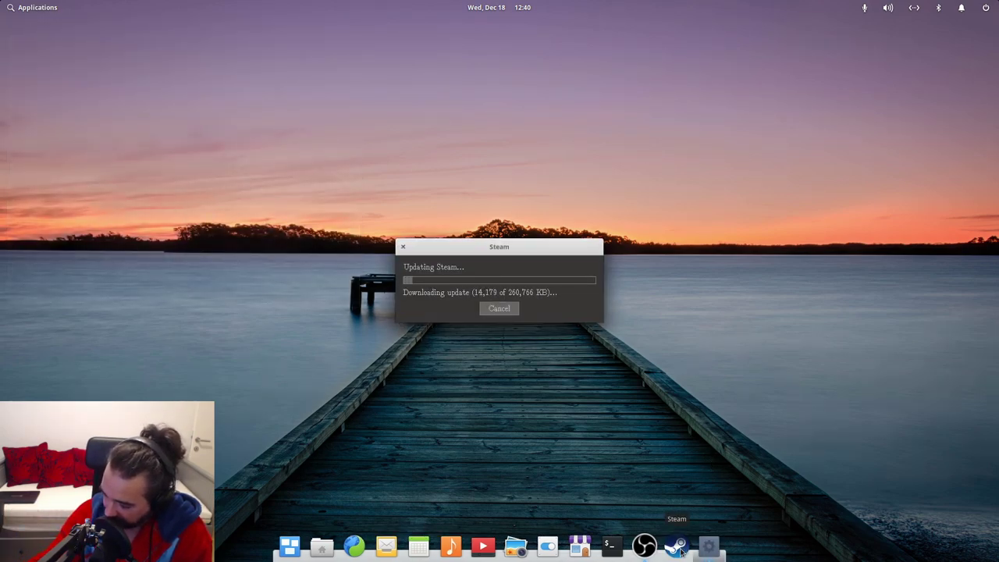
drag(617, 547, 386, 549)
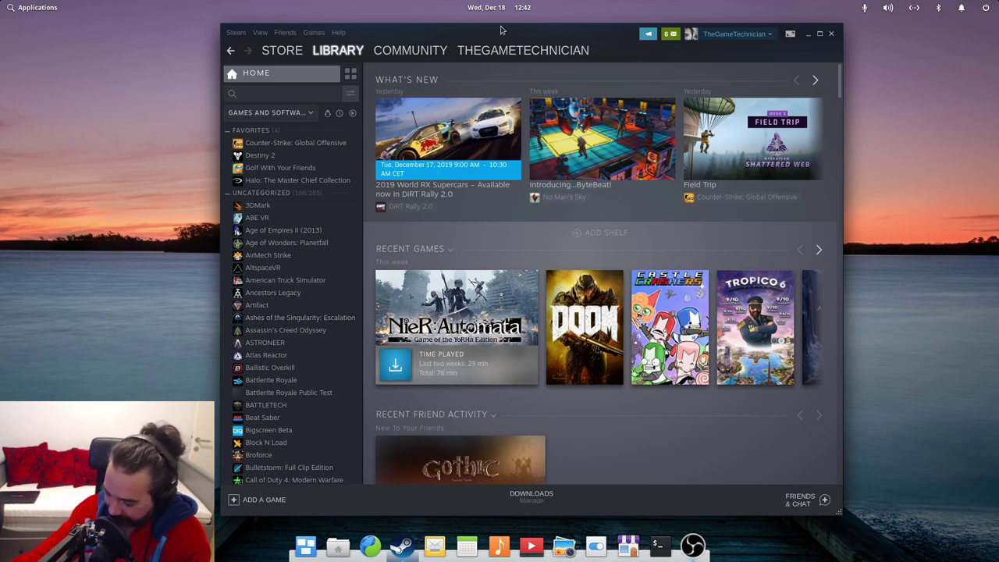
right_click(511, 38)
click(501, 37)
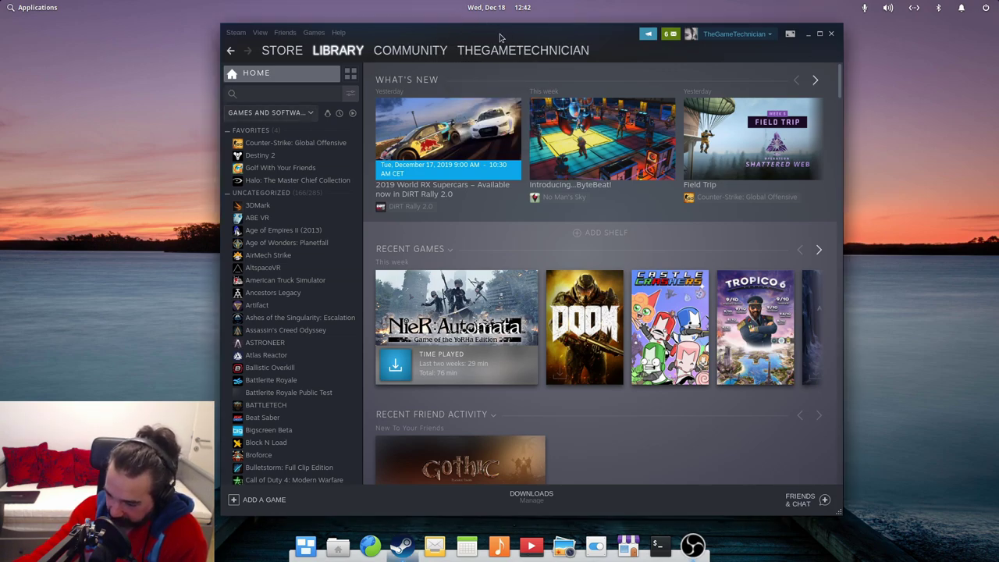
click(232, 35)
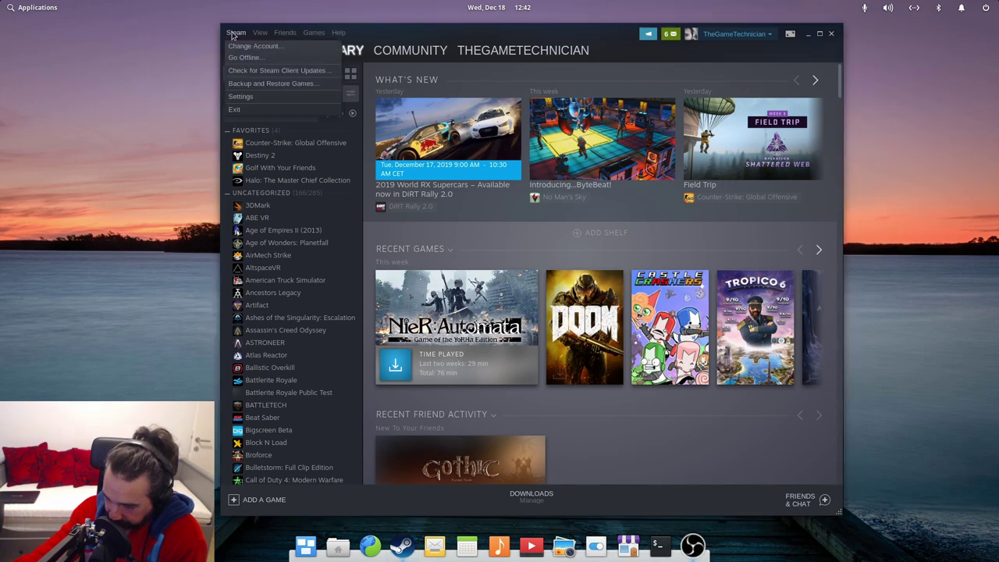
click(238, 99)
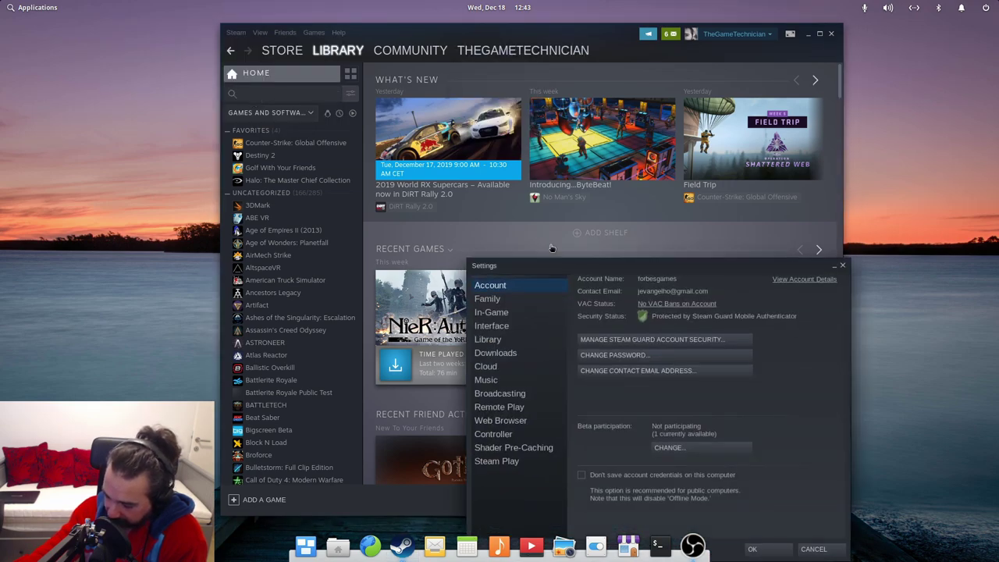
click(506, 464)
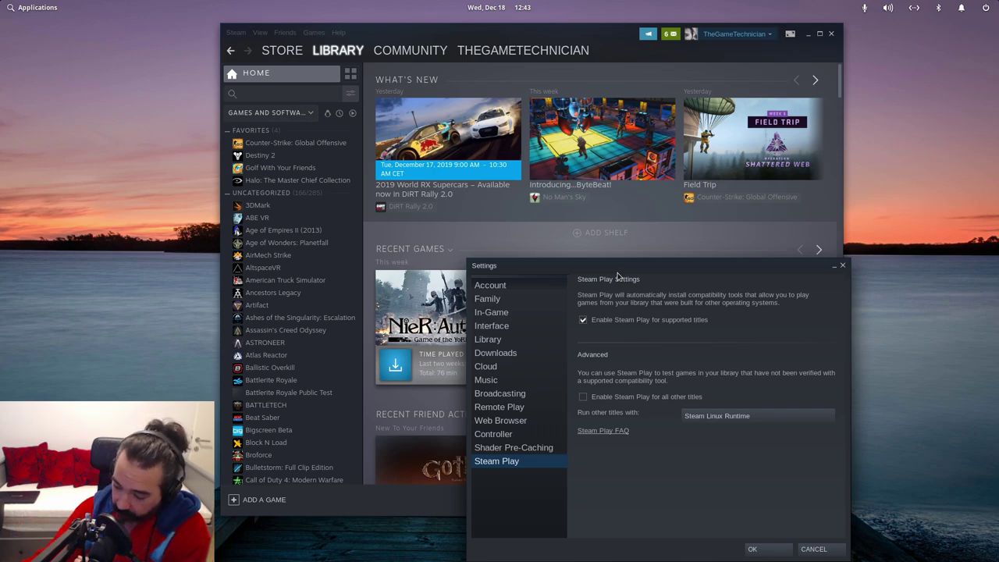
click(583, 398)
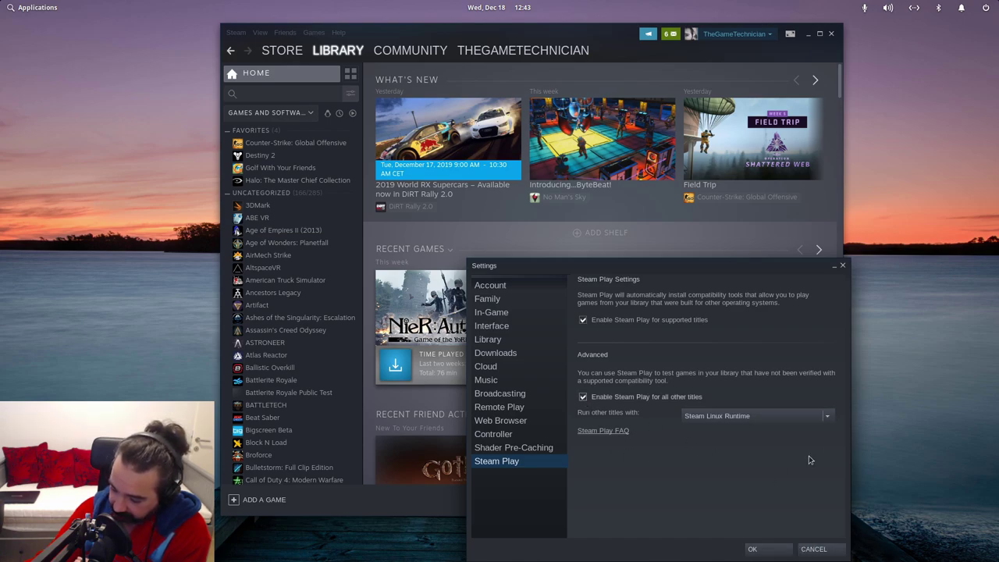
click(828, 416)
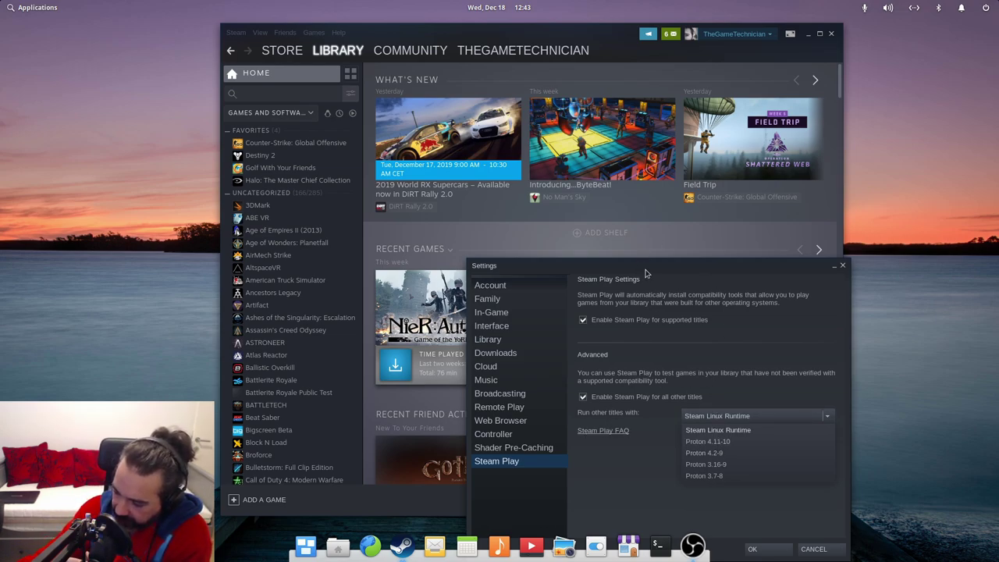
click(813, 549)
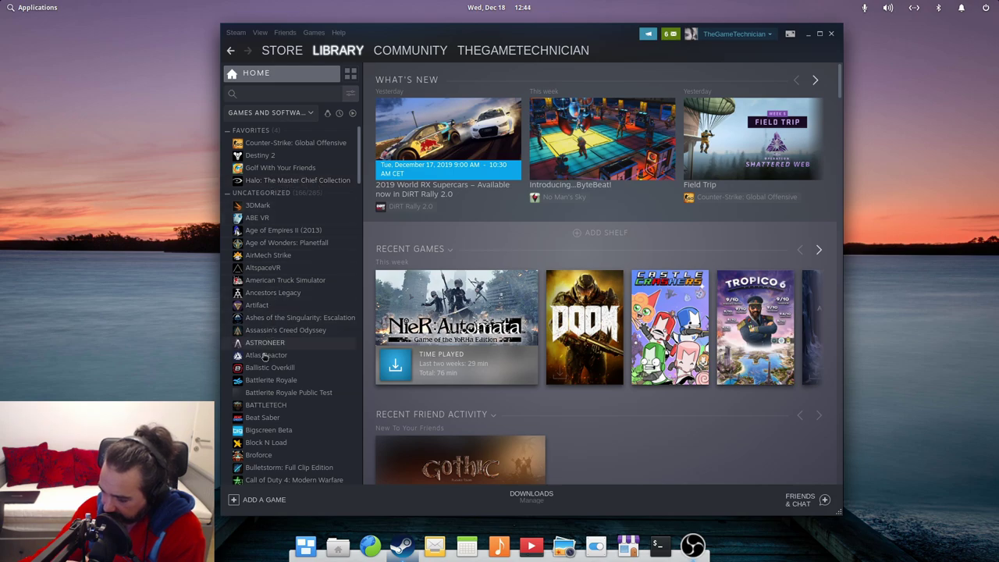
scroll(288, 391, down, 3)
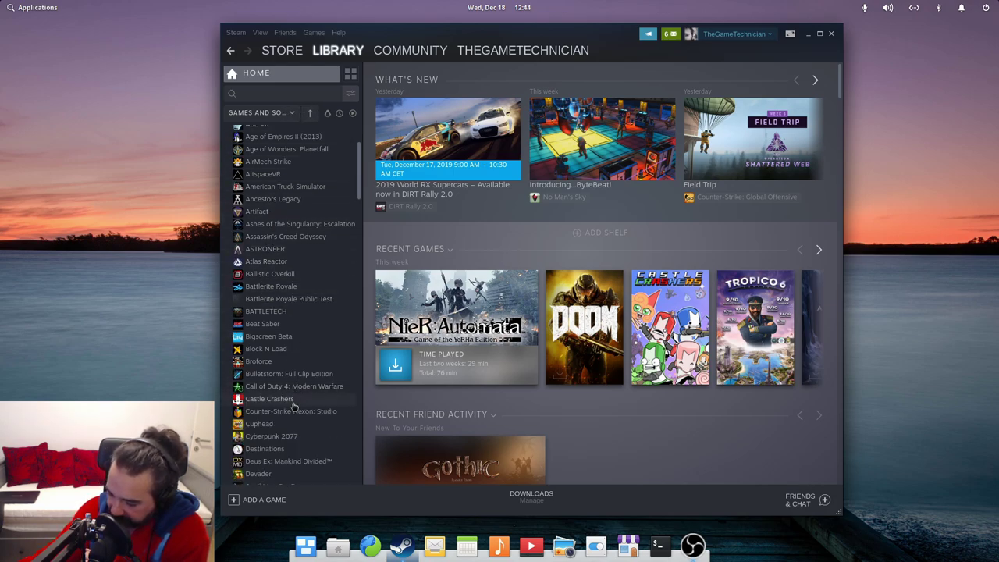
scroll(304, 390, down, 6)
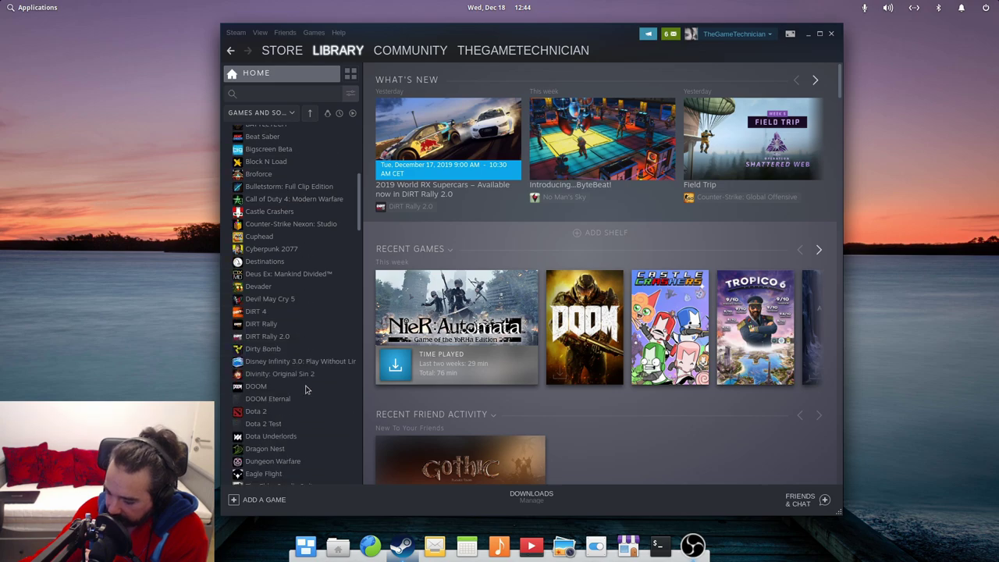
scroll(307, 398, down, 6)
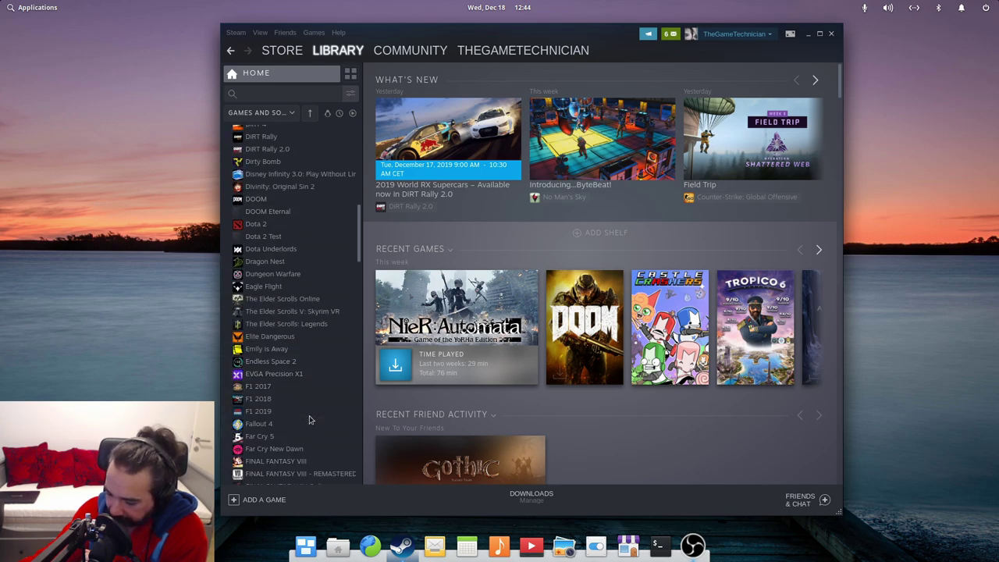
Step: In Far Cry 5 properties, force a specific Steam Play compatibility tool and list the Proton versions
right_click(284, 438)
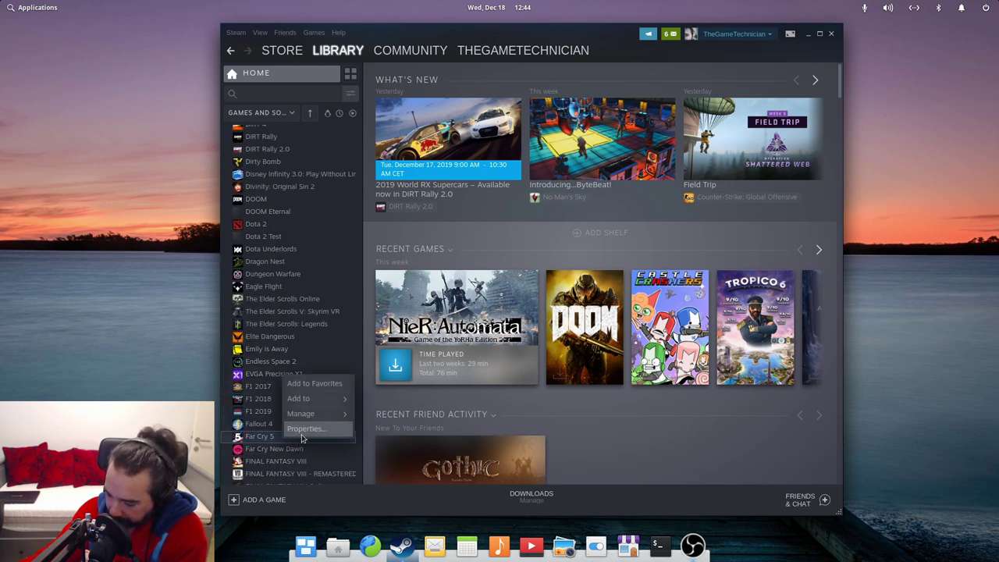
click(303, 430)
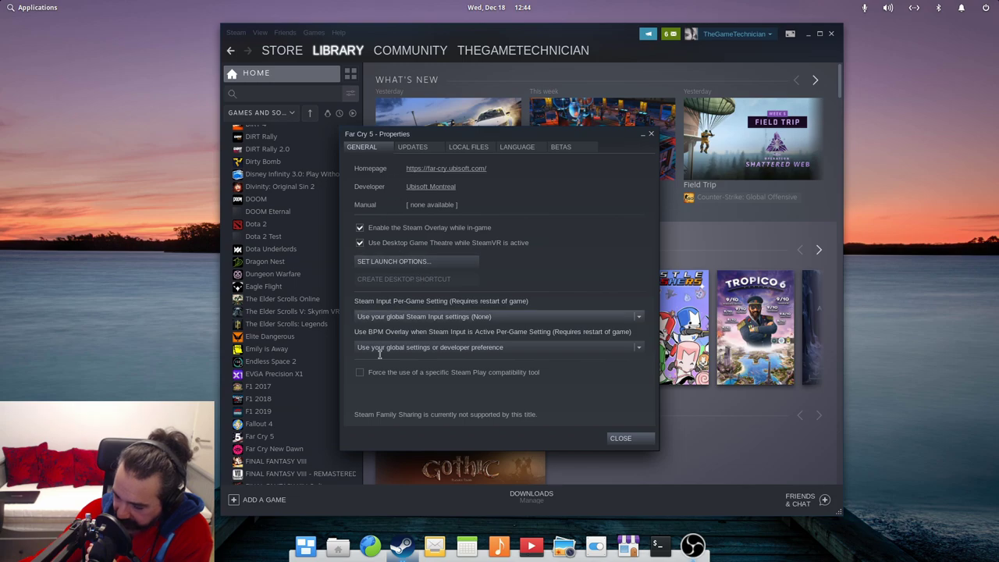
click(360, 373)
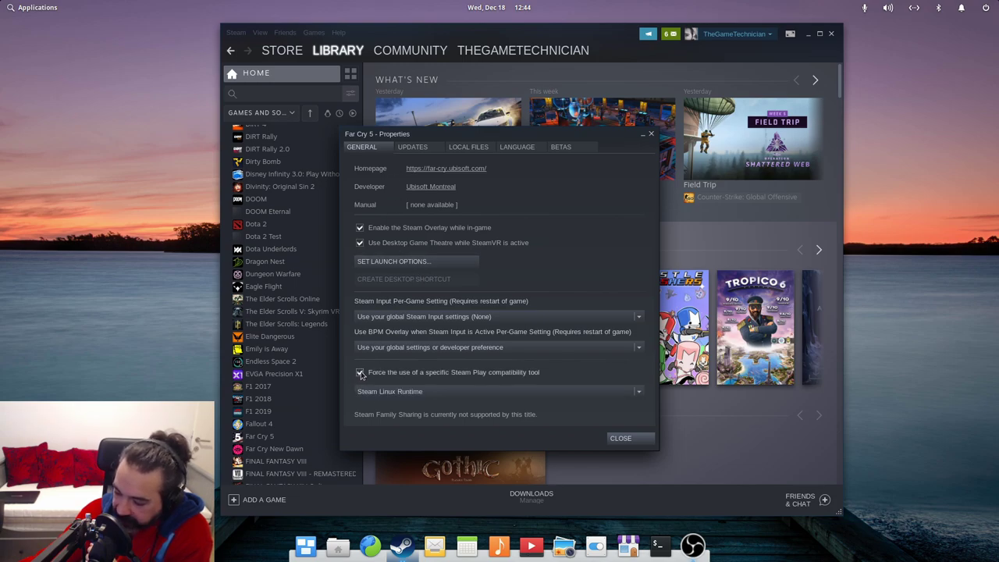
click(639, 392)
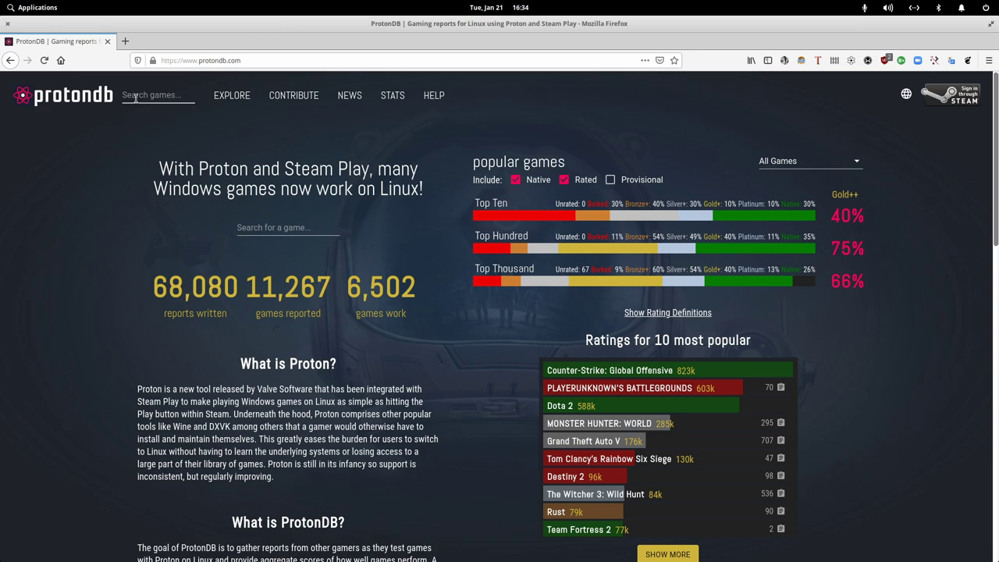
click(159, 95)
text(monster hunter: world)
key(Return)
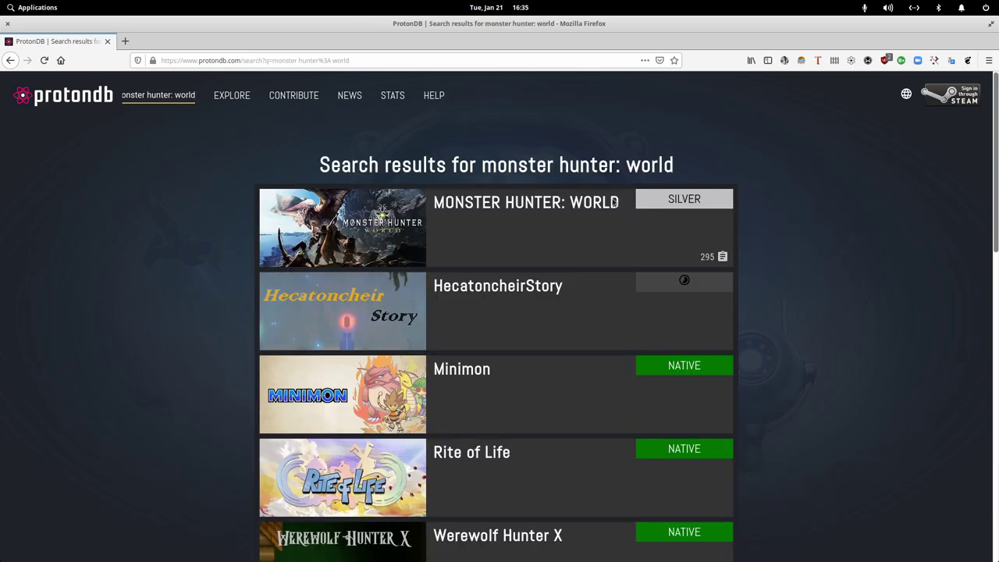
click(512, 212)
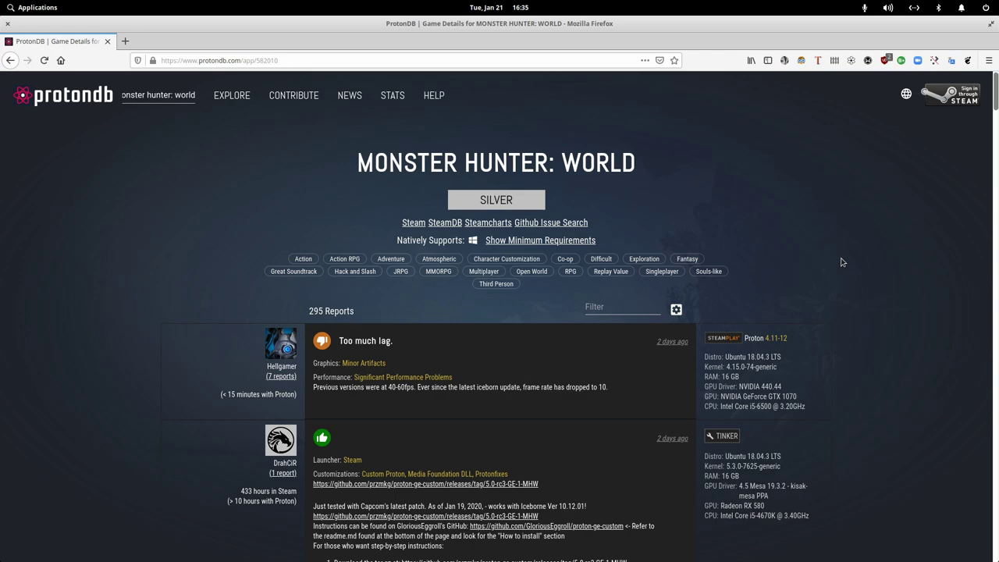
scroll(842, 262, down, 2)
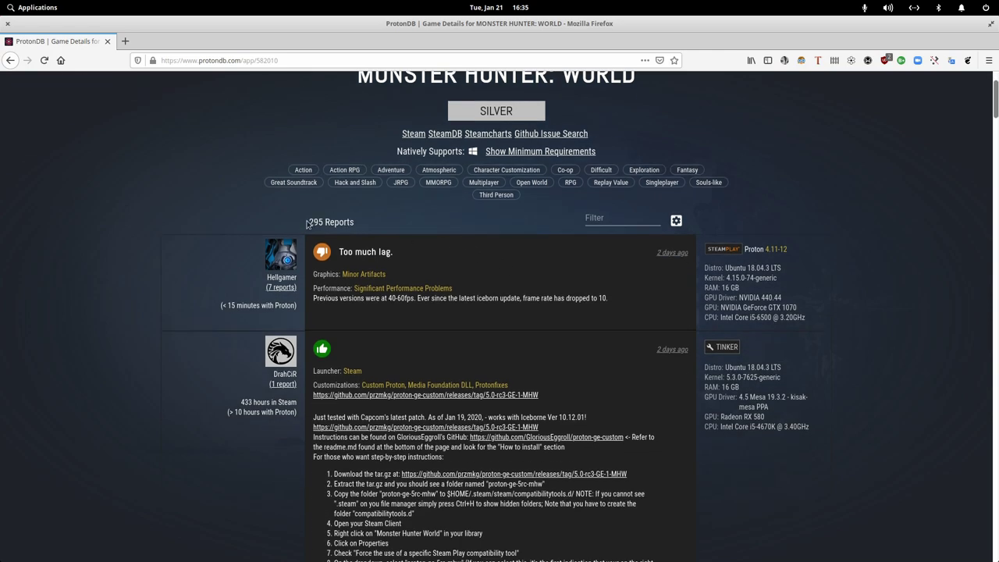
triple_click(318, 222)
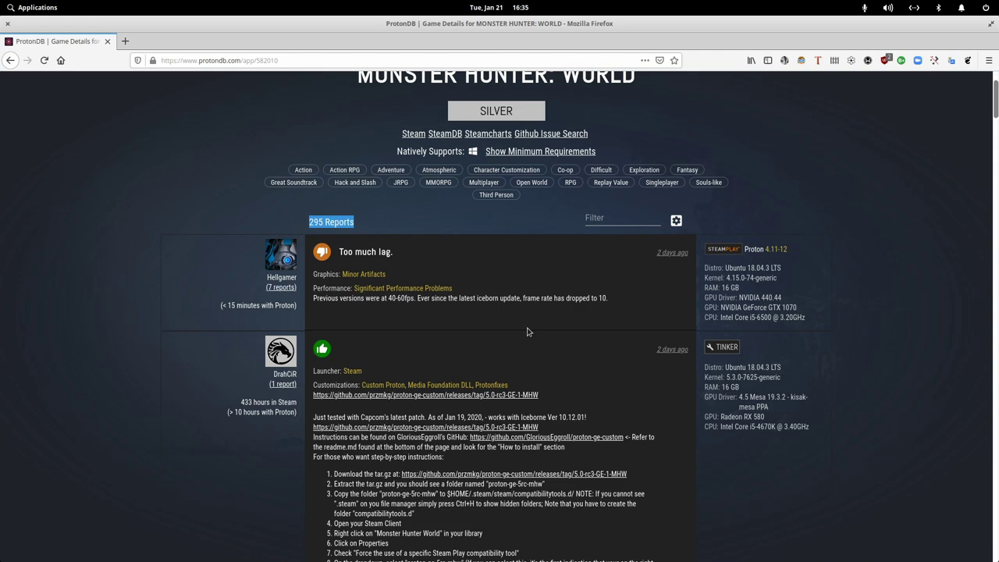
scroll(527, 332, down, 3)
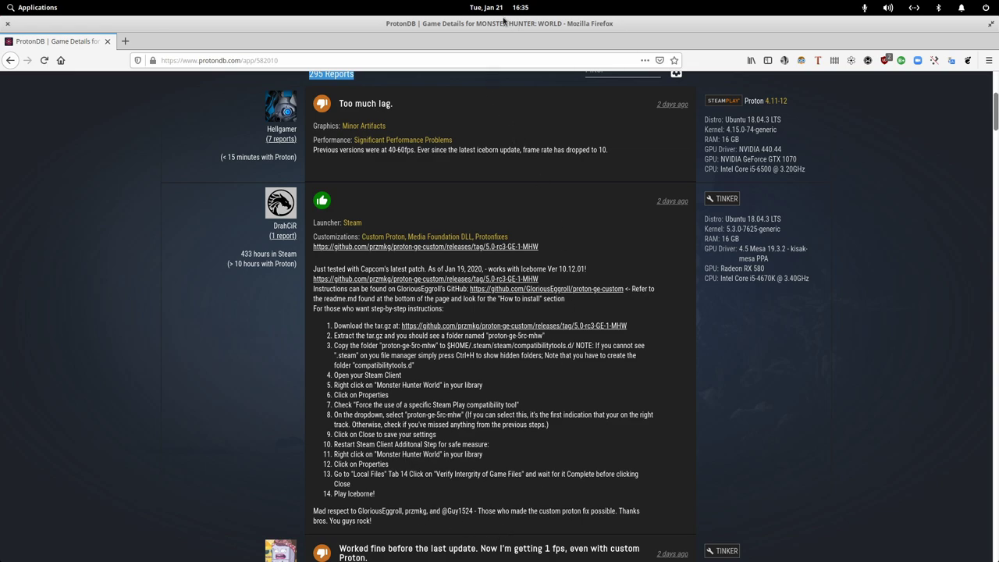
key(alt+Left)
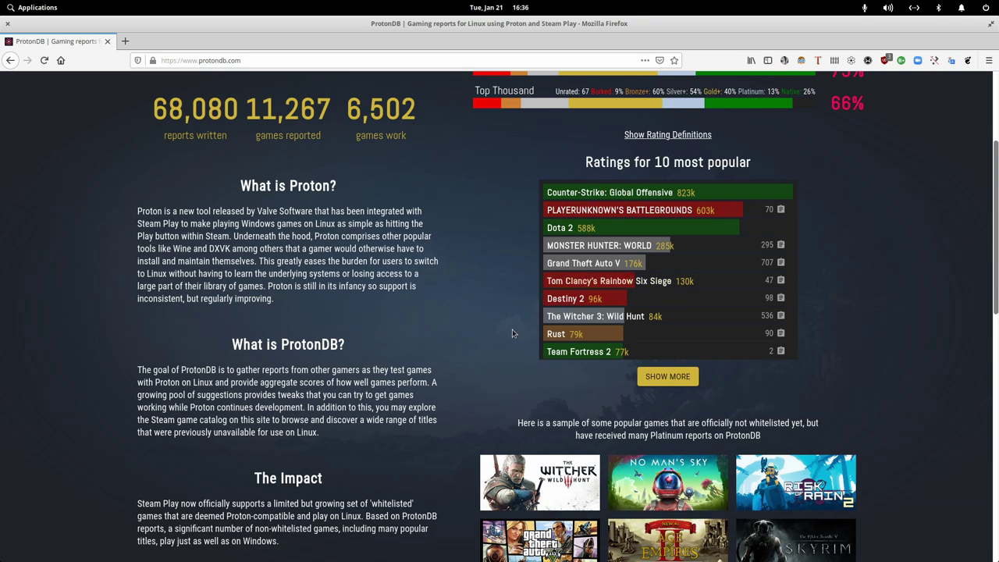
scroll(512, 330, up, 4)
Step: From ProtonDB's Explore page, sign in through Steam using the saved login
click(231, 97)
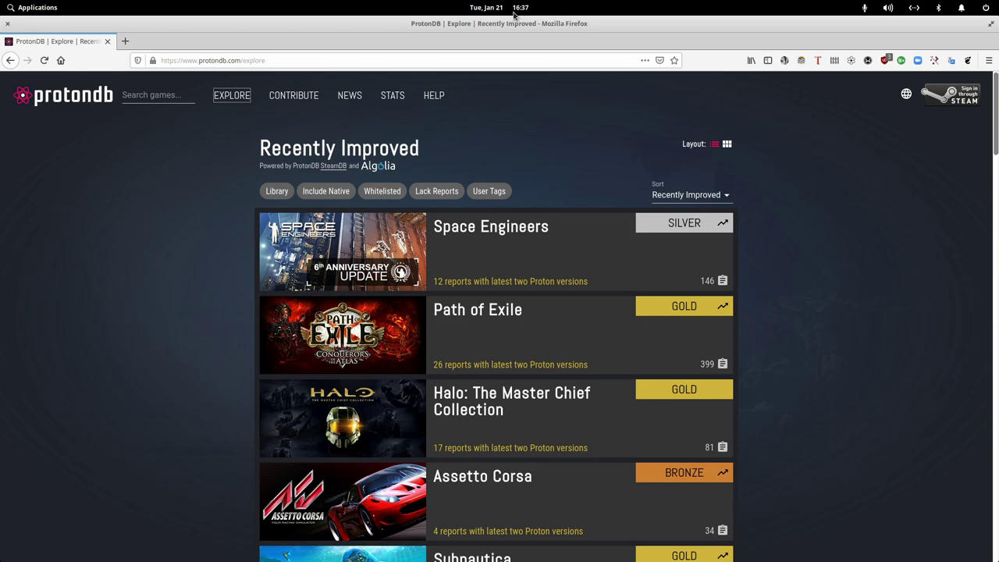
click(949, 97)
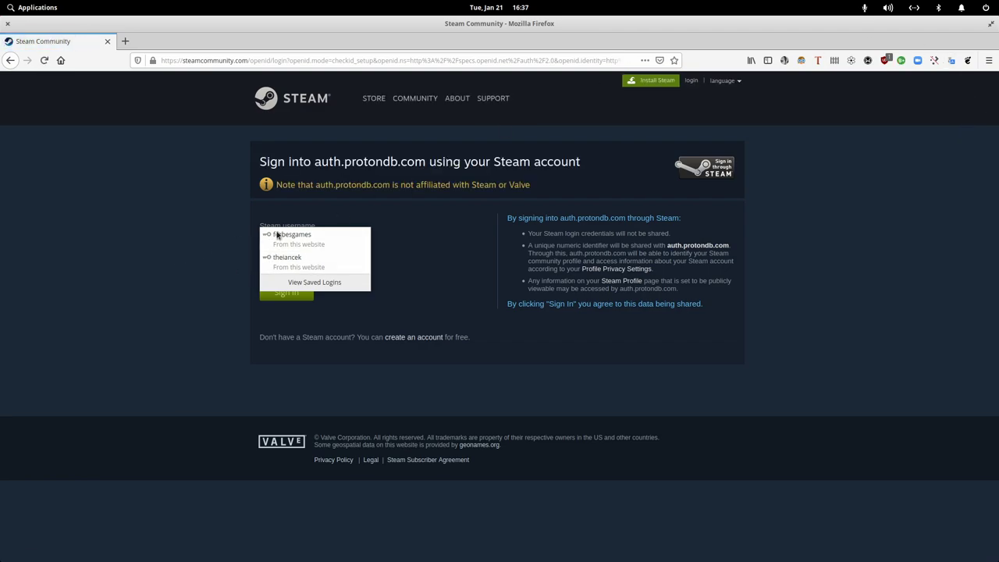
click(319, 236)
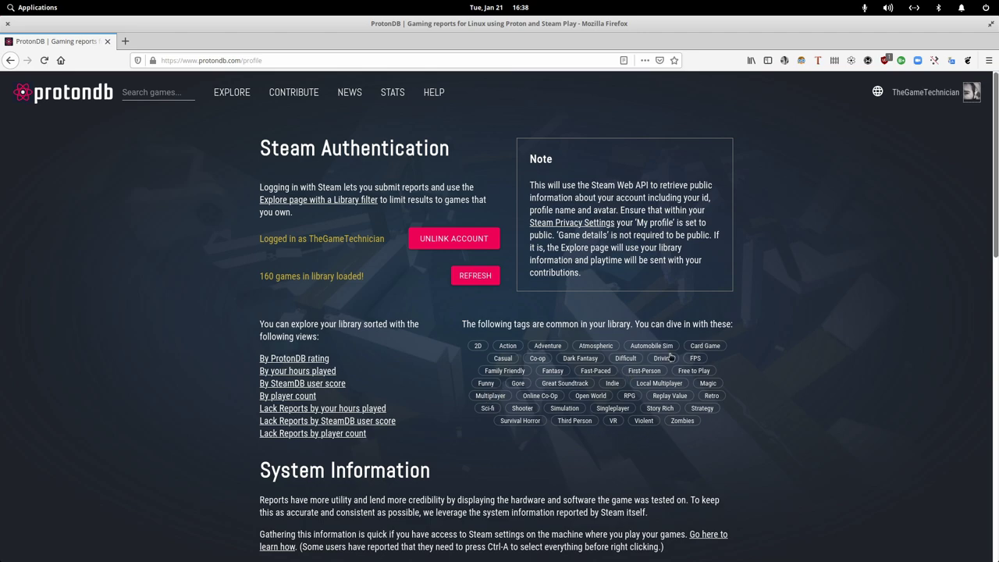
Step: Browse the owned games sorted by ProtonDB rating, then go back to the profile page
click(294, 358)
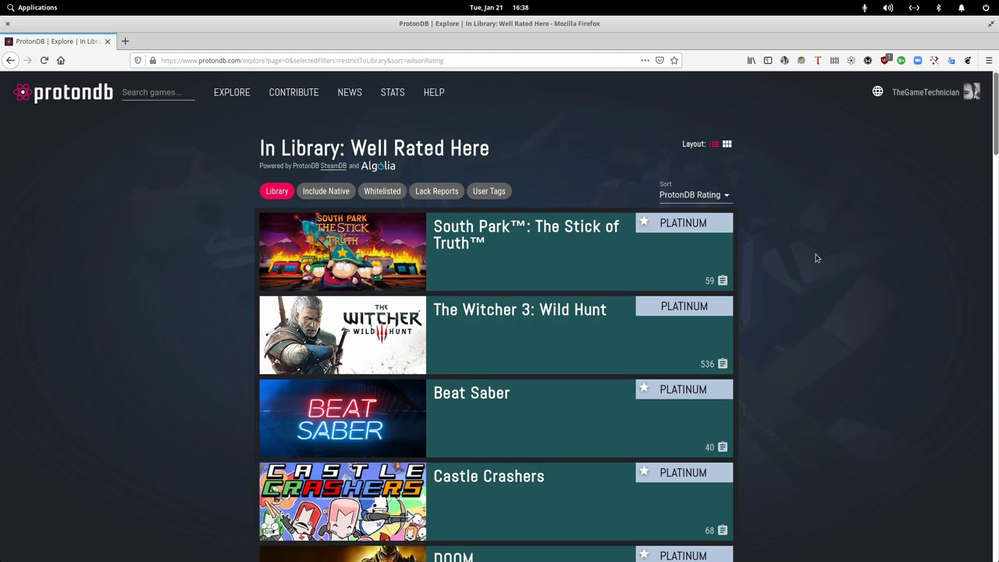
scroll(816, 256, down, 3)
scroll(817, 258, down, 2)
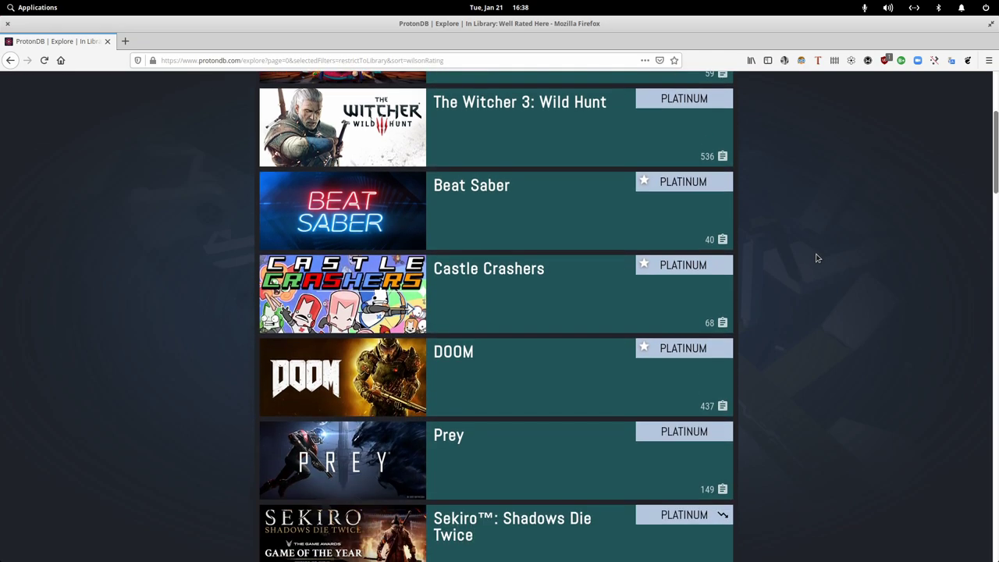
scroll(817, 257, down, 2)
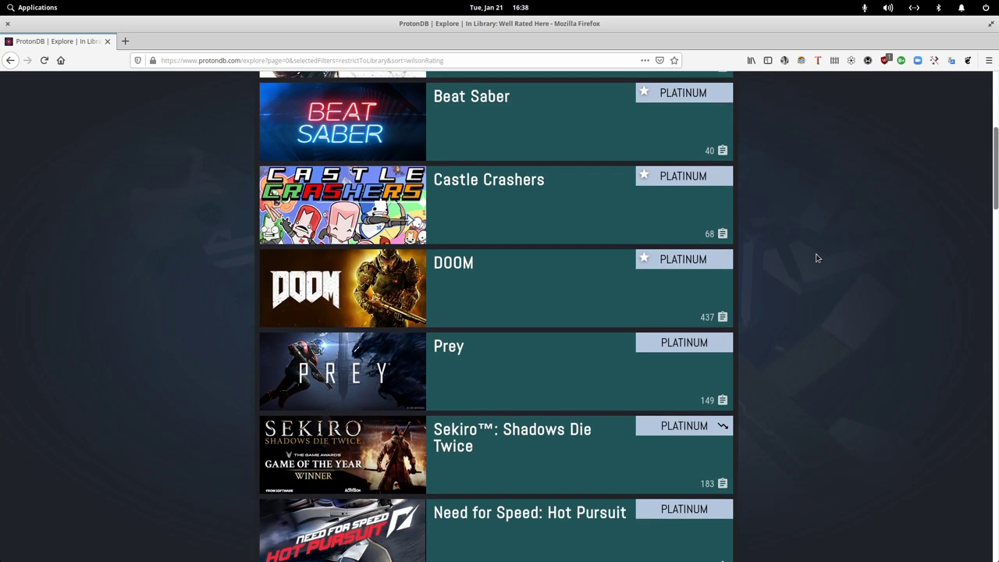
scroll(818, 258, down, 3)
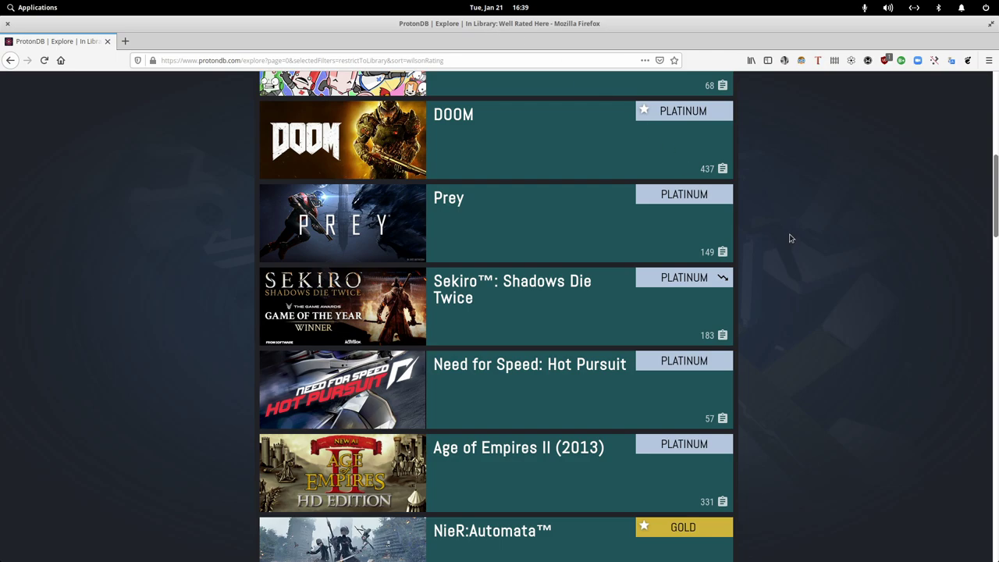
scroll(801, 237, down, 3)
scroll(801, 237, down, 6)
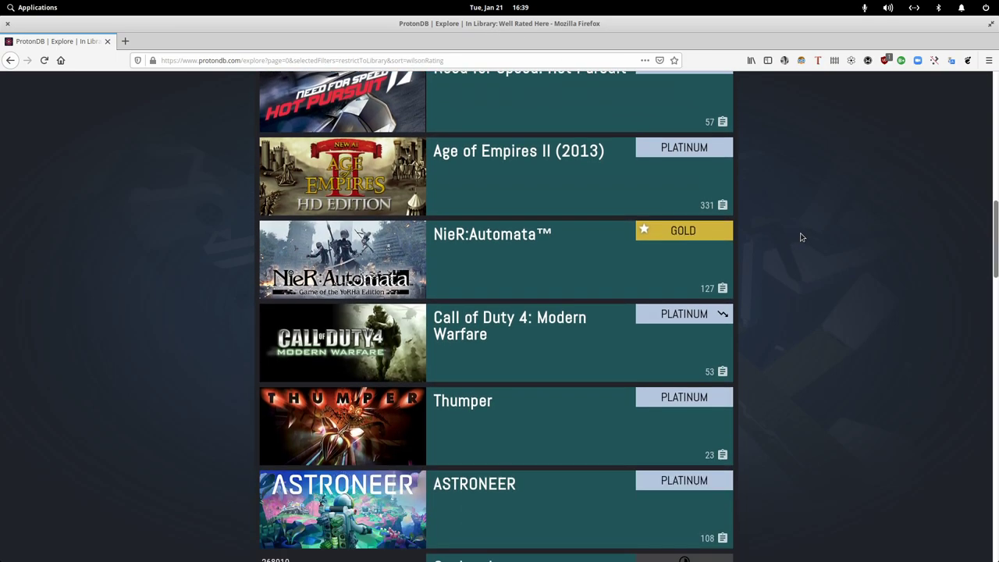
scroll(800, 238, down, 5)
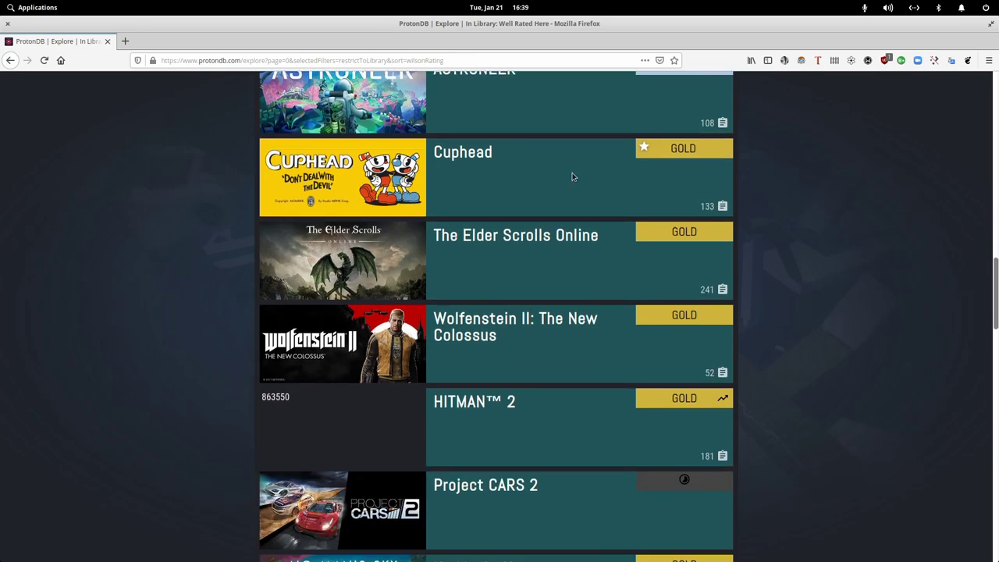
click(11, 61)
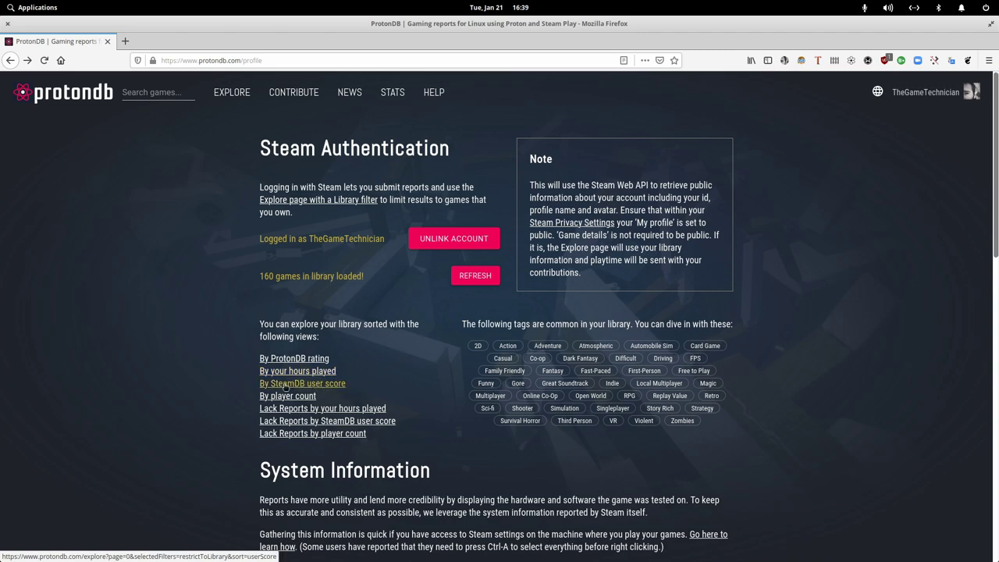
Step: Filter the ProtonDB library to show only Adventure games
click(332, 380)
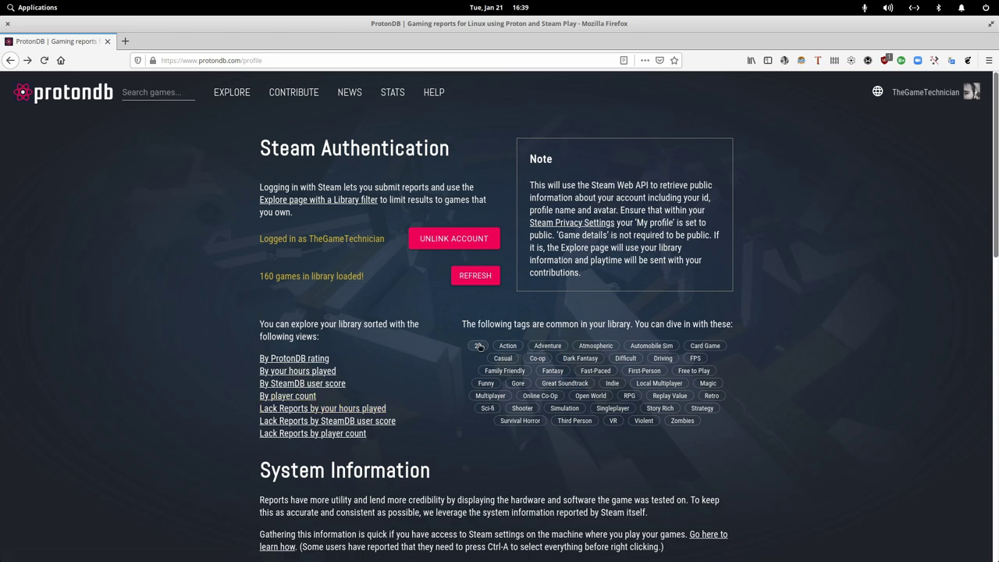
click(553, 348)
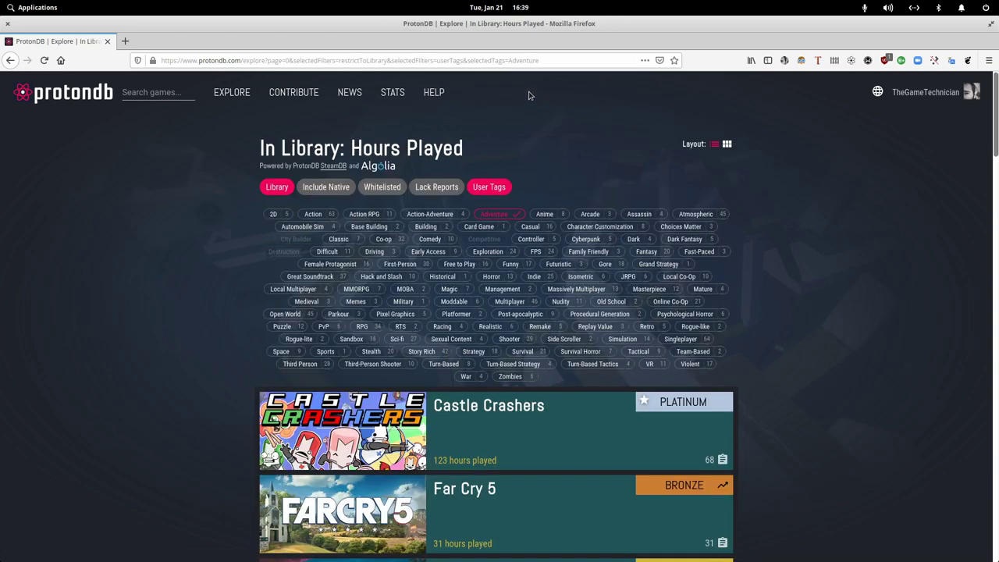
scroll(808, 301, down, 3)
scroll(812, 305, down, 5)
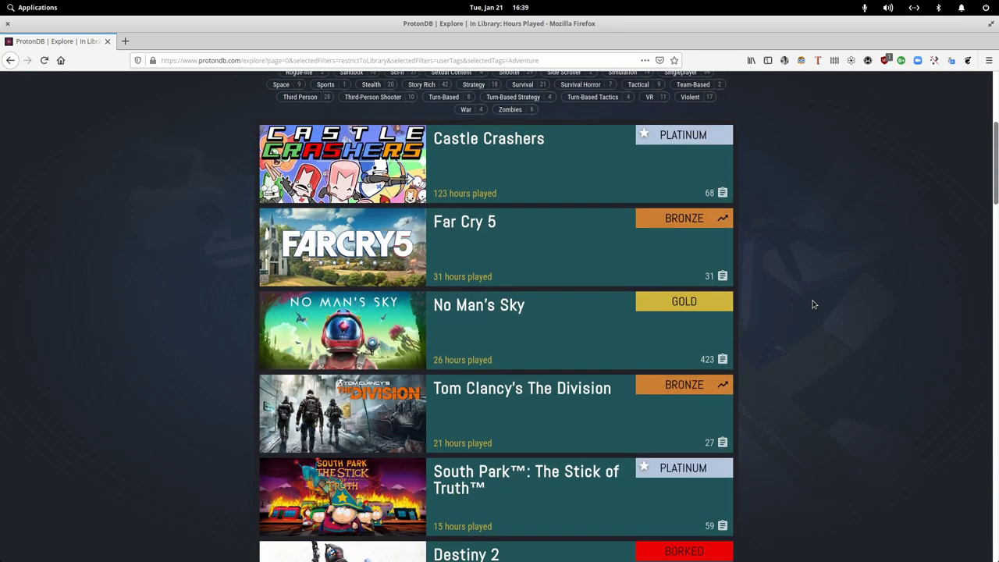
scroll(812, 305, down, 4)
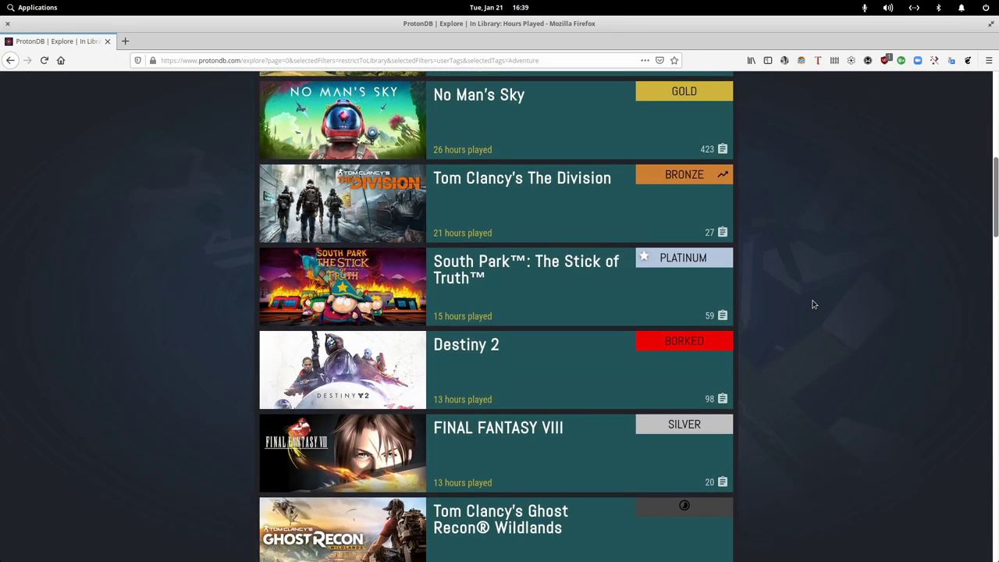
Step: Glance at Destiny 2's Borked reports, then return and browse the Adventure list by hours played
click(478, 260)
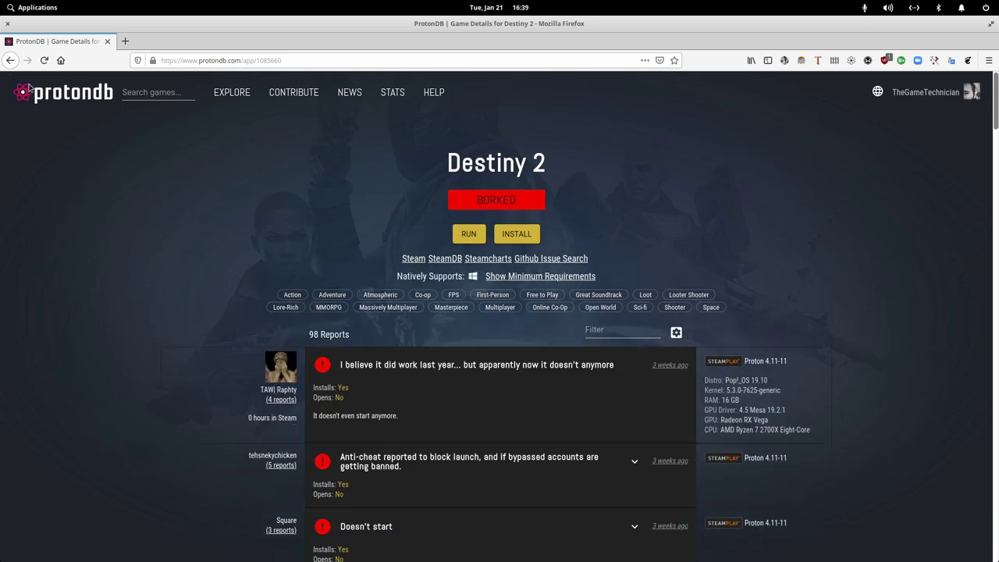
click(9, 60)
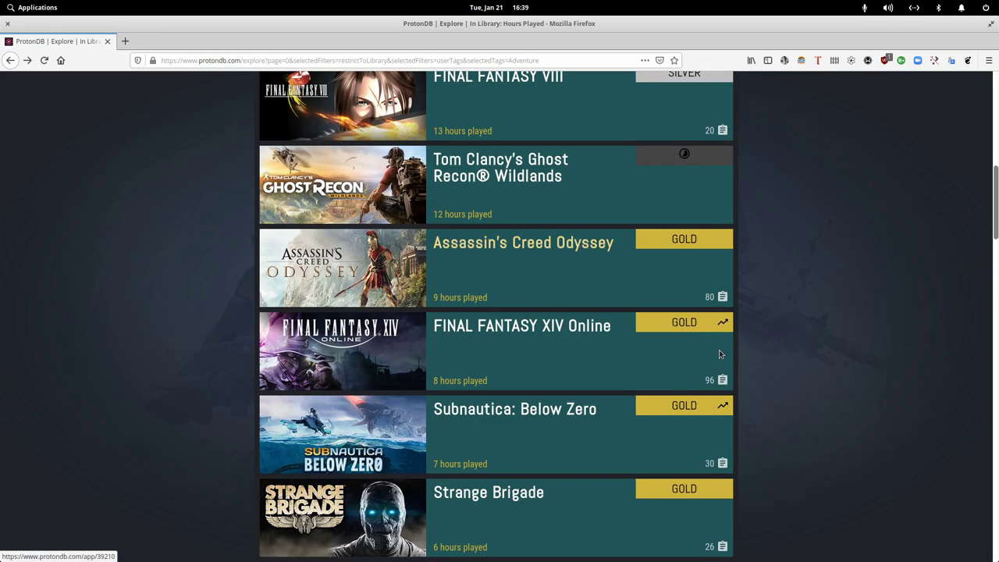
scroll(790, 341, down, 3)
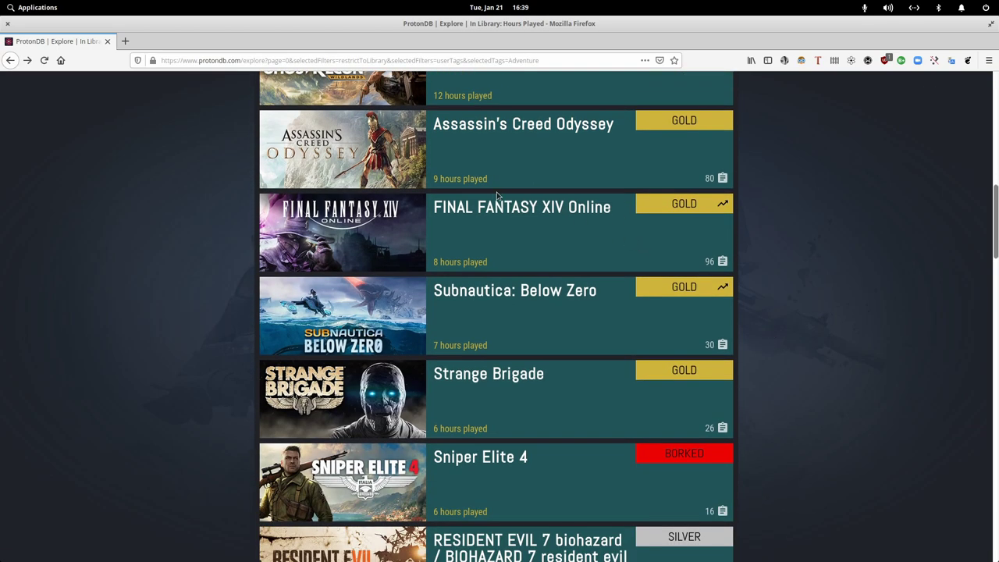
scroll(870, 285, down, 3)
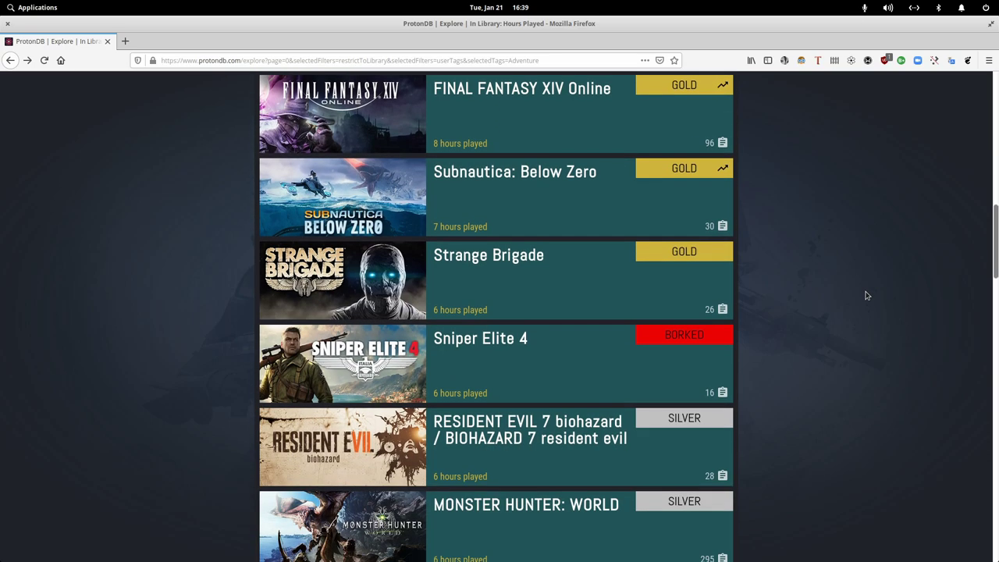
scroll(866, 295, down, 8)
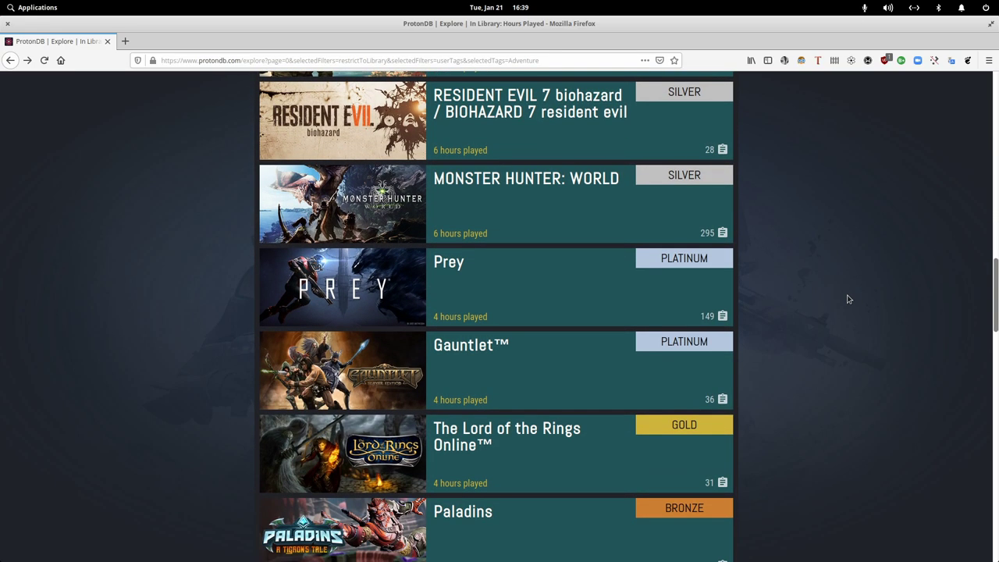
scroll(849, 299, down, 2)
scroll(847, 300, down, 2)
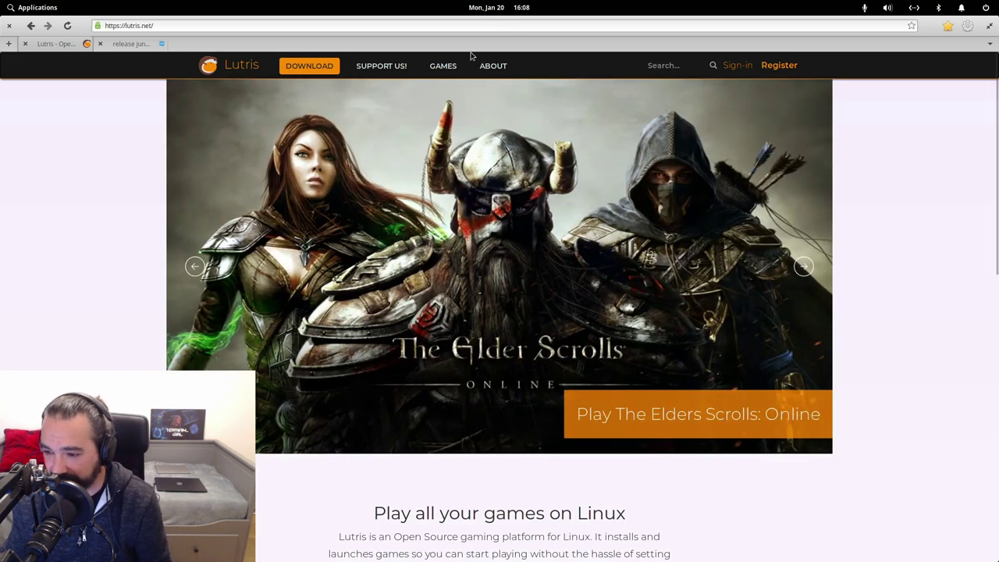
Step: Copy 'sudo add-apt-repository ppa:lutris-team/lutris' from the Lutris Downloads page
mouse_move(519, 549)
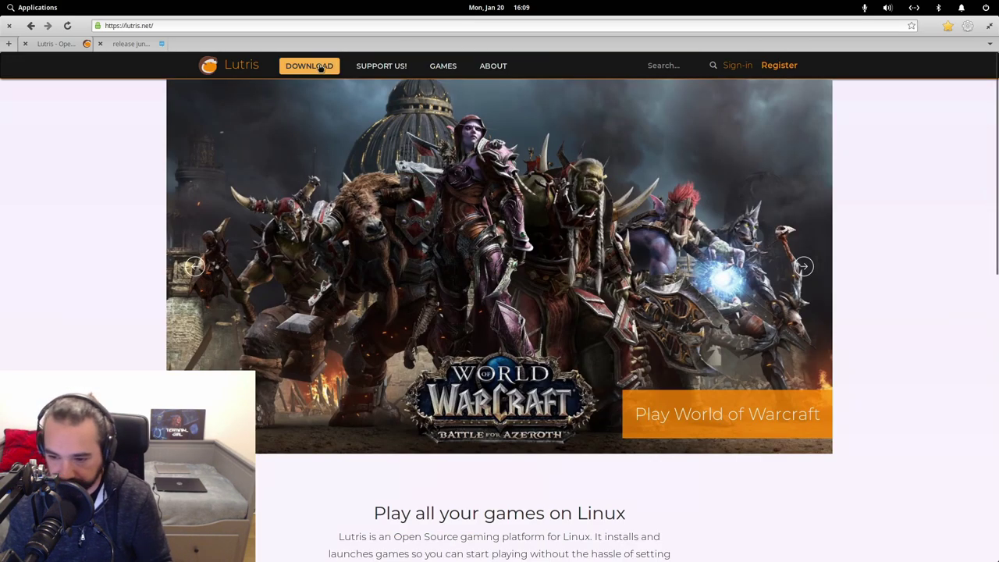
click(320, 66)
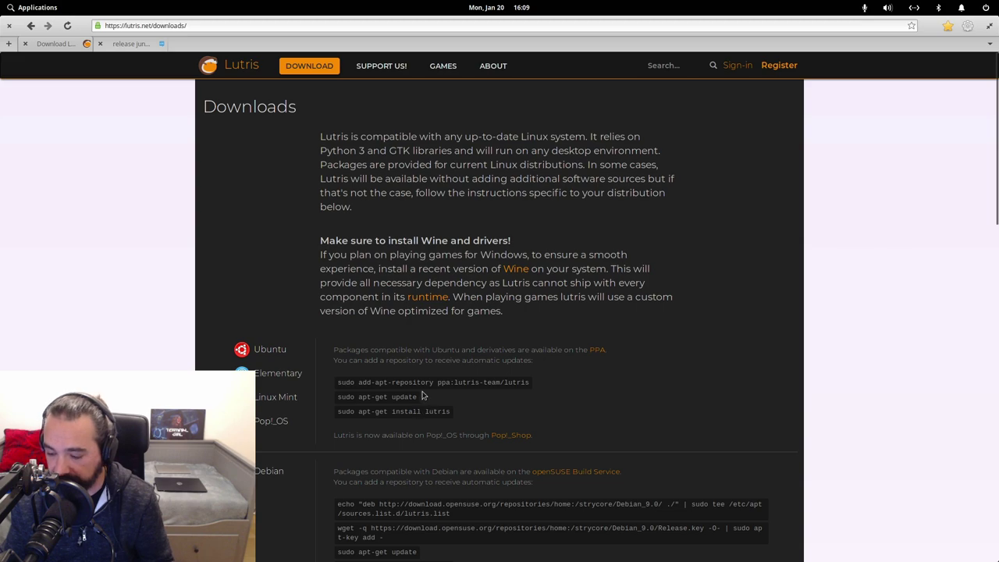
triple_click(446, 382)
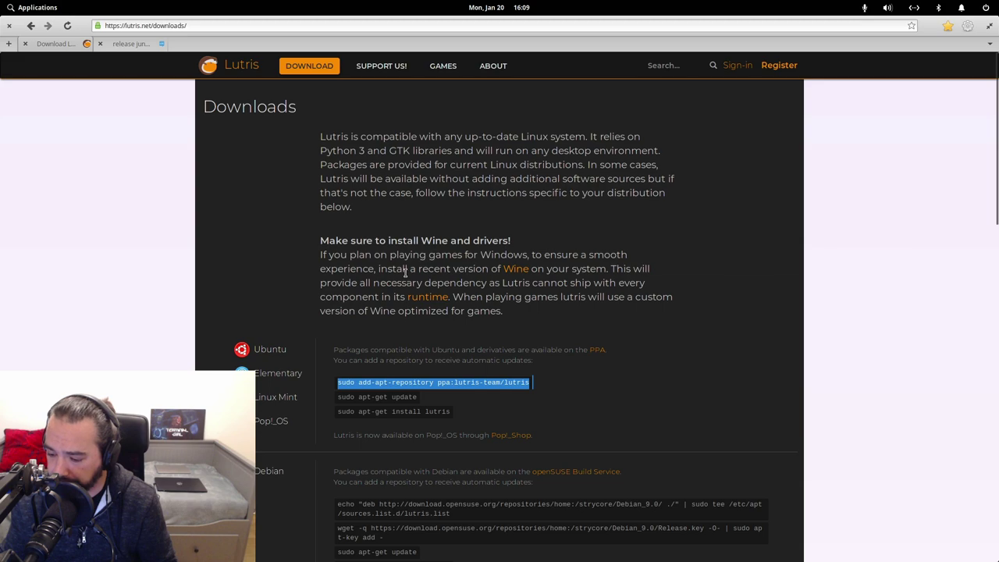
right_click(436, 381)
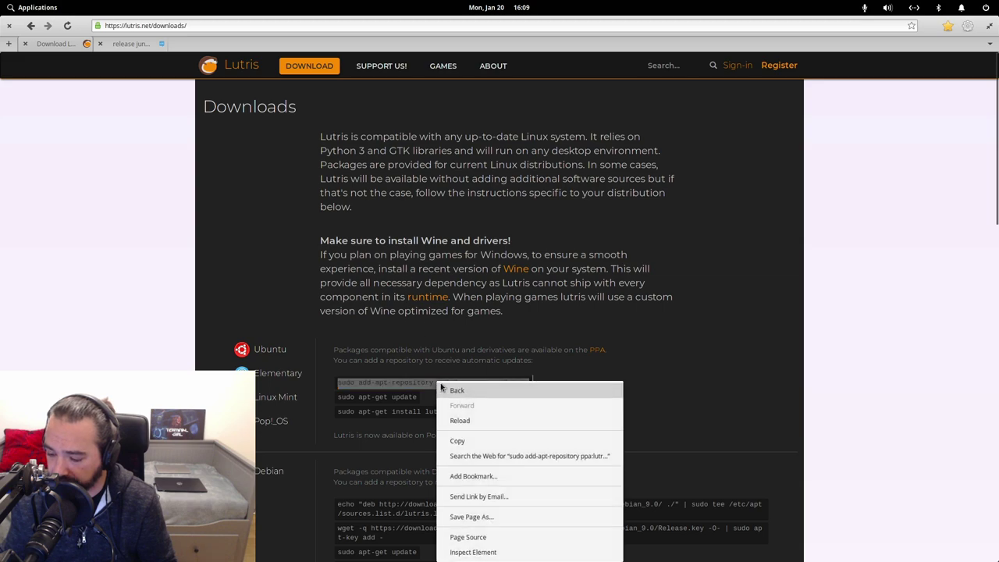
click(464, 440)
Step: Bring up the drop-down terminal and erase the leftover partial command
key(F12)
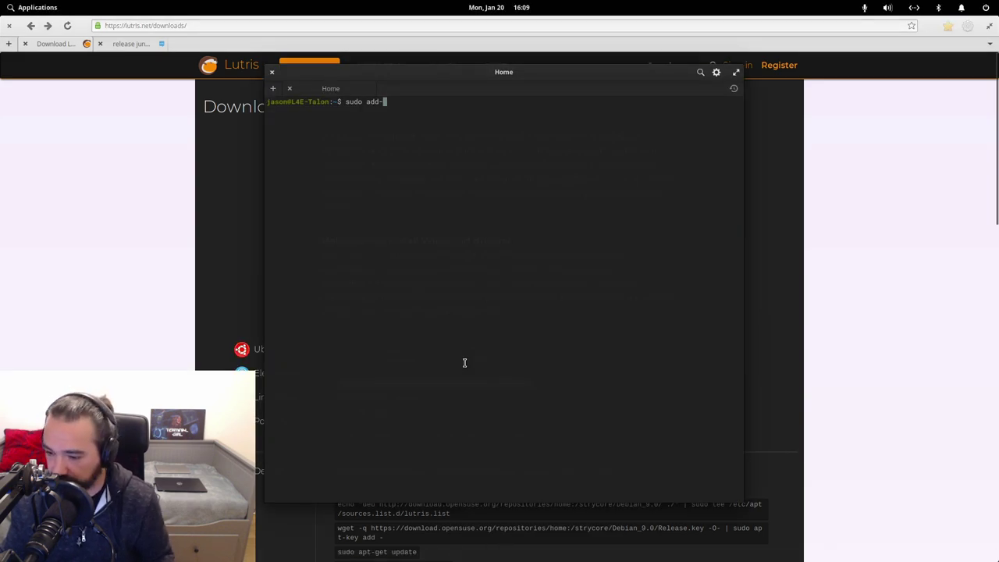
drag(390, 101, 332, 98)
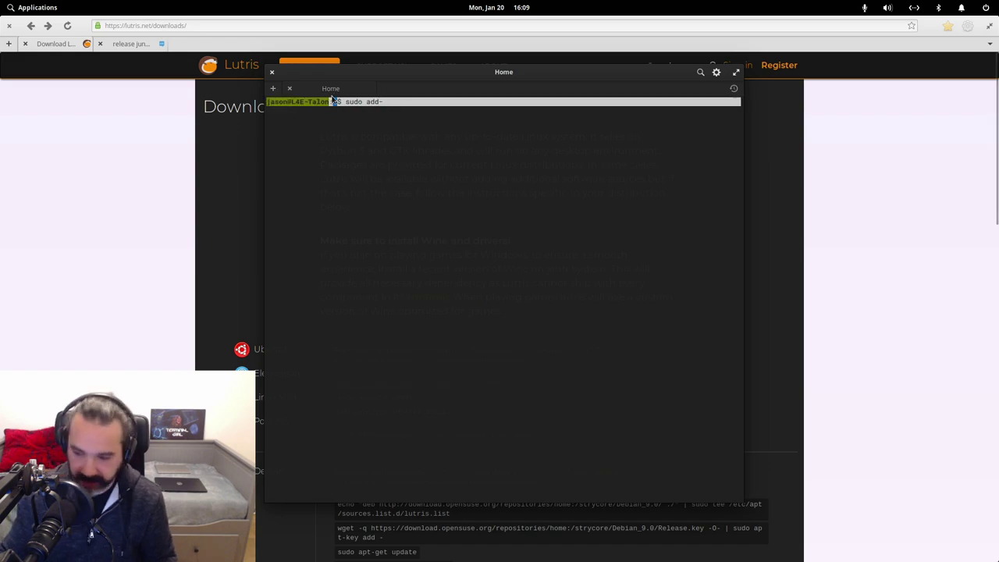
click(400, 101)
key(BackSpace)
key(BackSpace)
key(BackSpace)
key(BackSpace)
key(BackSpace)
key(BackSpace)
key(BackSpace)
key(BackSpace)
key(BackSpace)
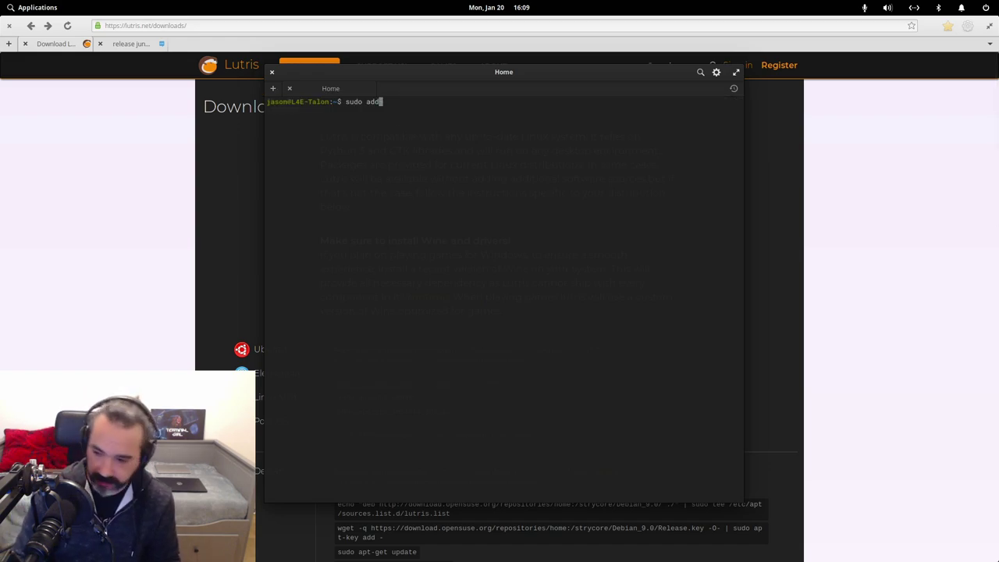
Step: Run the pasted Lutris PPA command with sudo; it fails with 'command not found'
key(ctrl+shift+v)
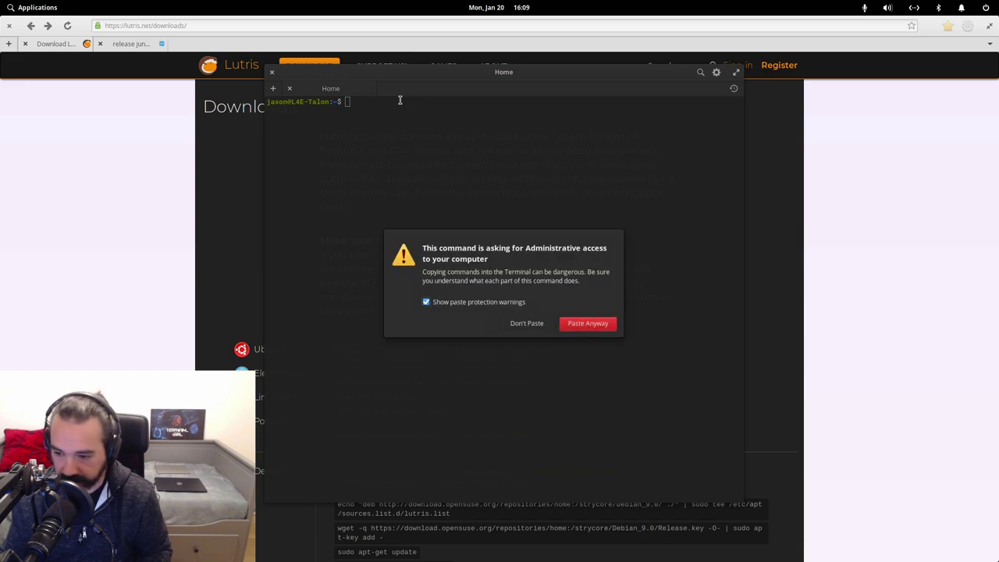
click(578, 324)
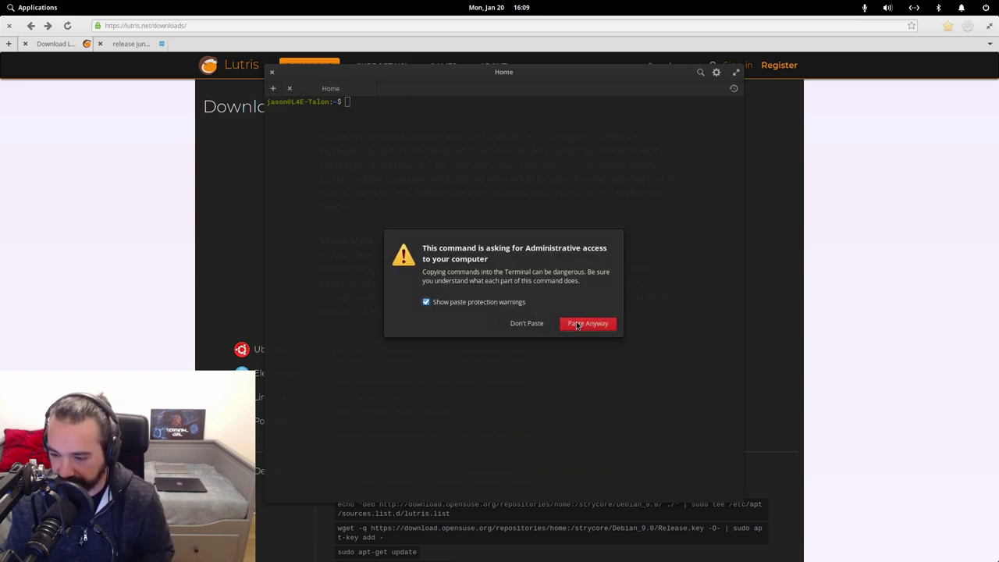
text(********)
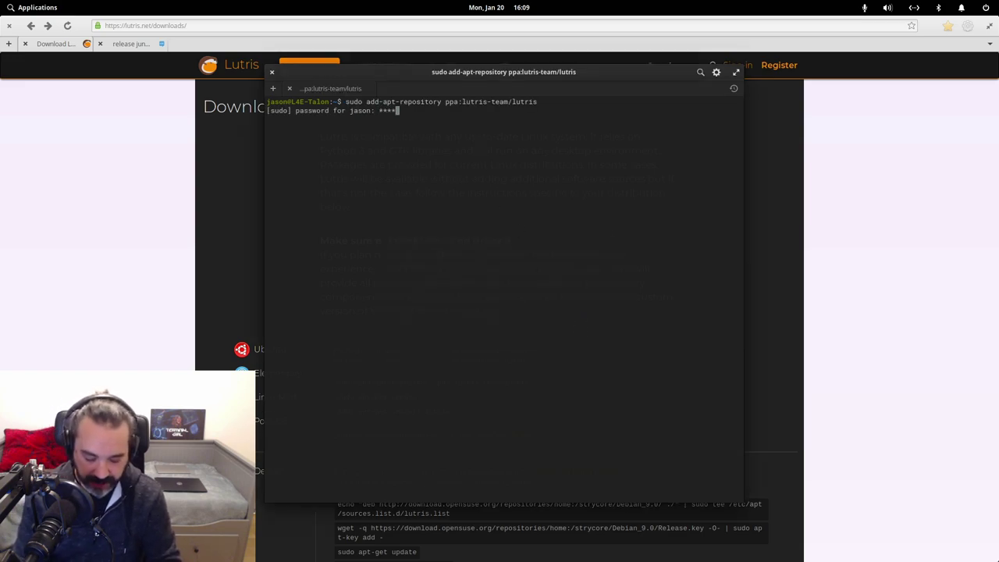
key(Return)
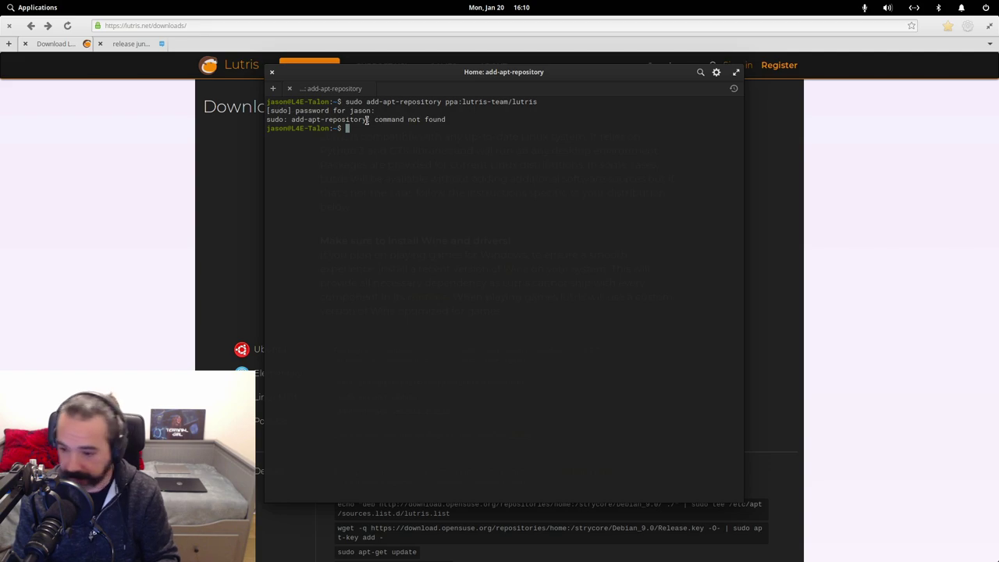
text(sudo)
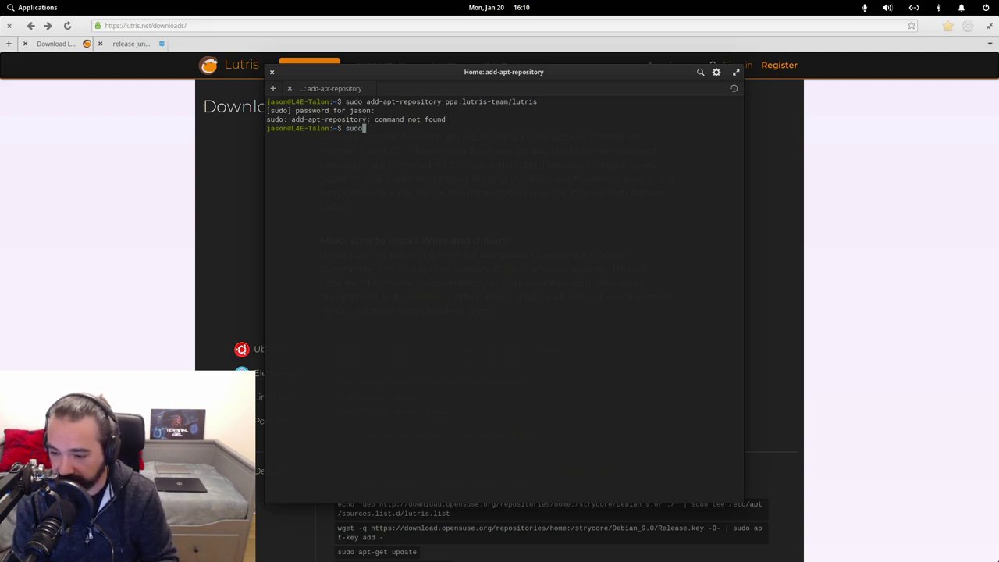
text( apt soft)
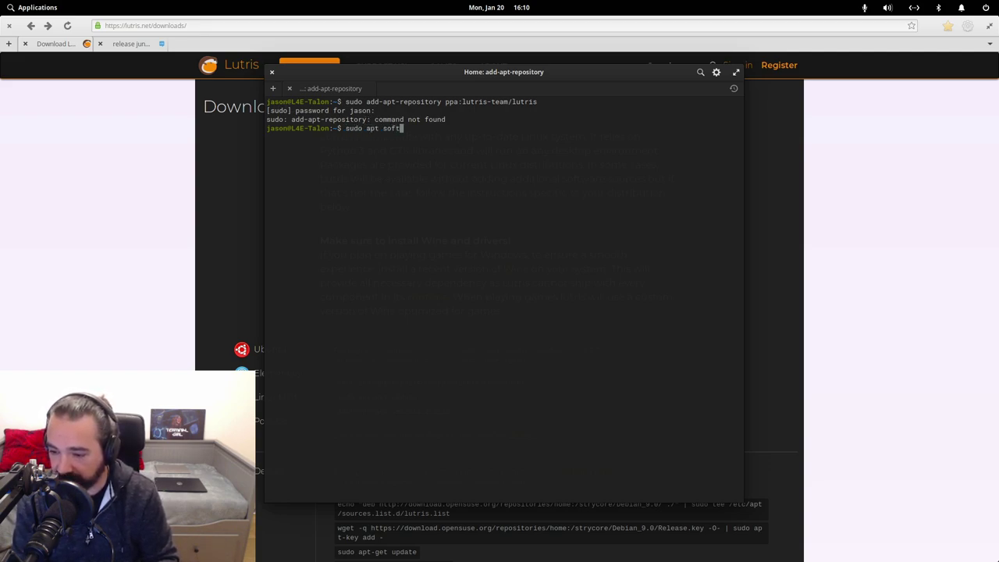
text(ware-prop)
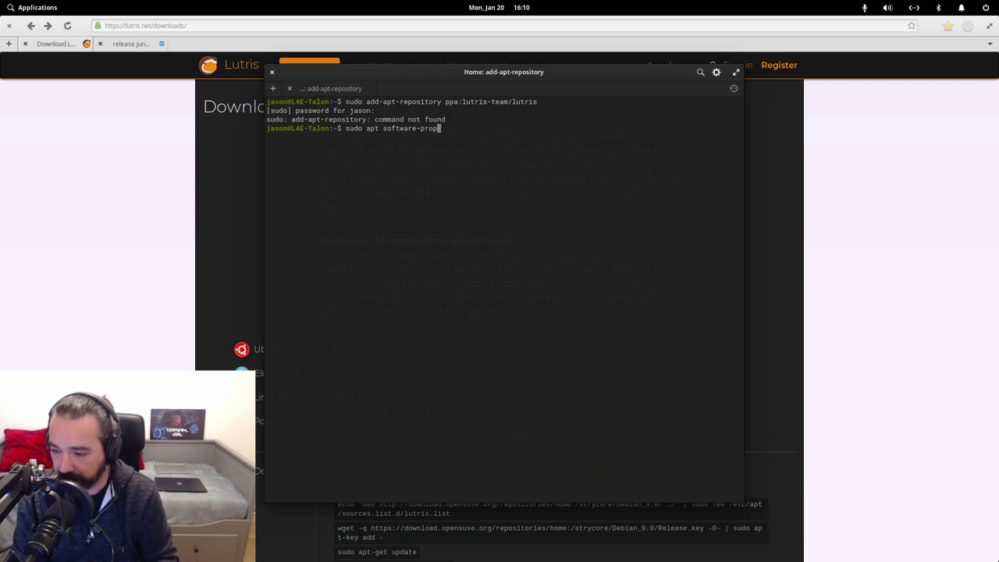
text(erties-common)
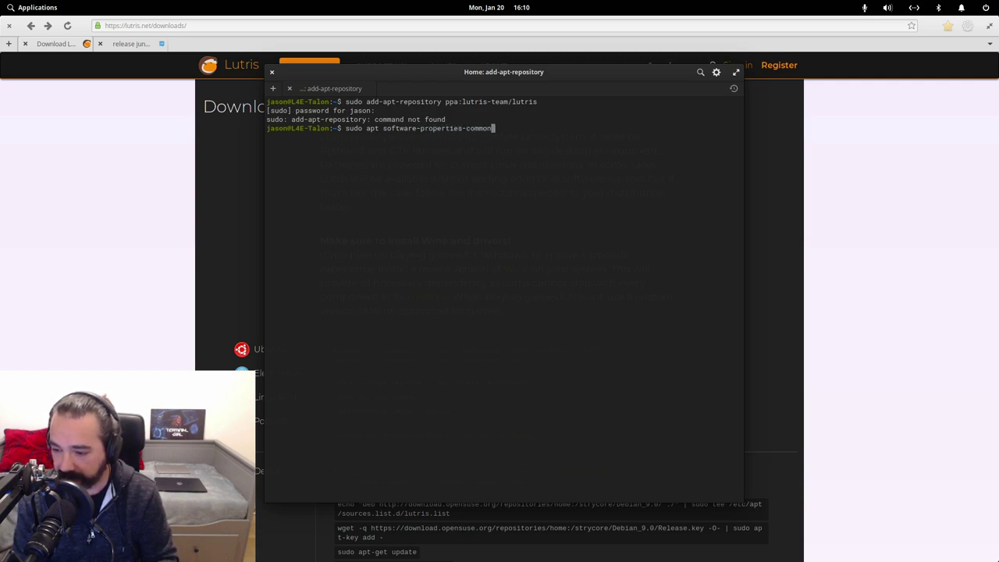
Step: Install software-properties-common with sudo apt install, confirming with y
key(Return)
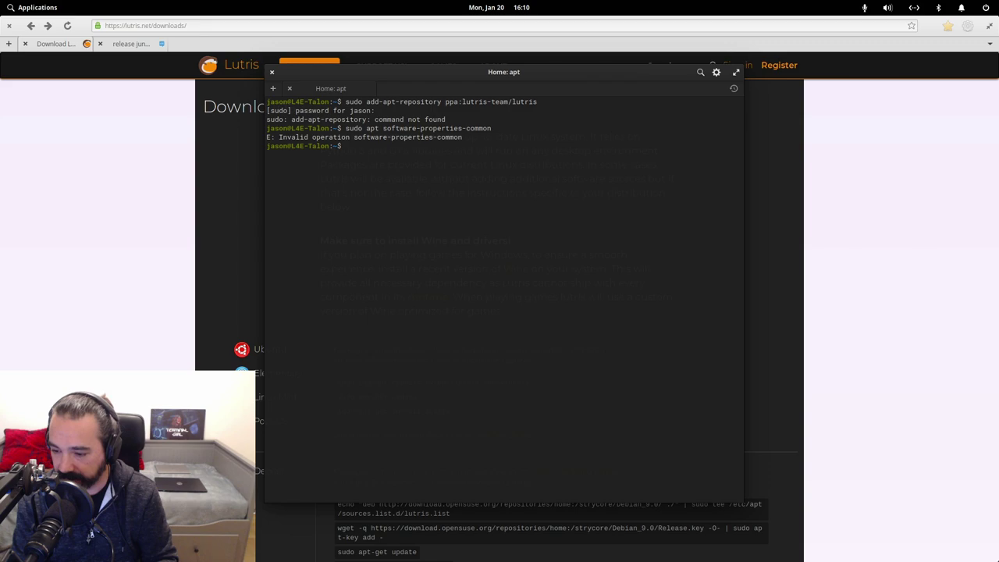
text(sudo ap)
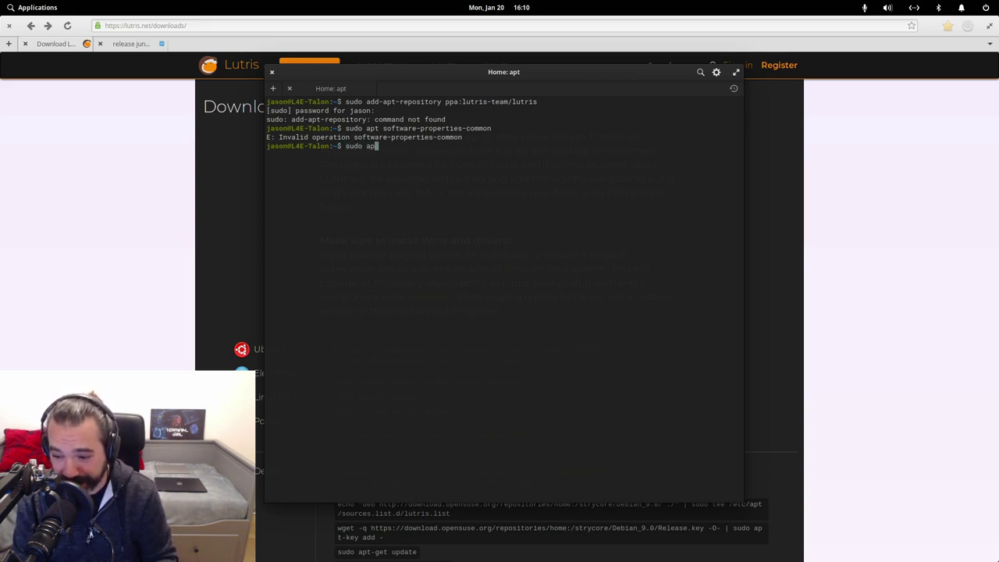
text(t install )
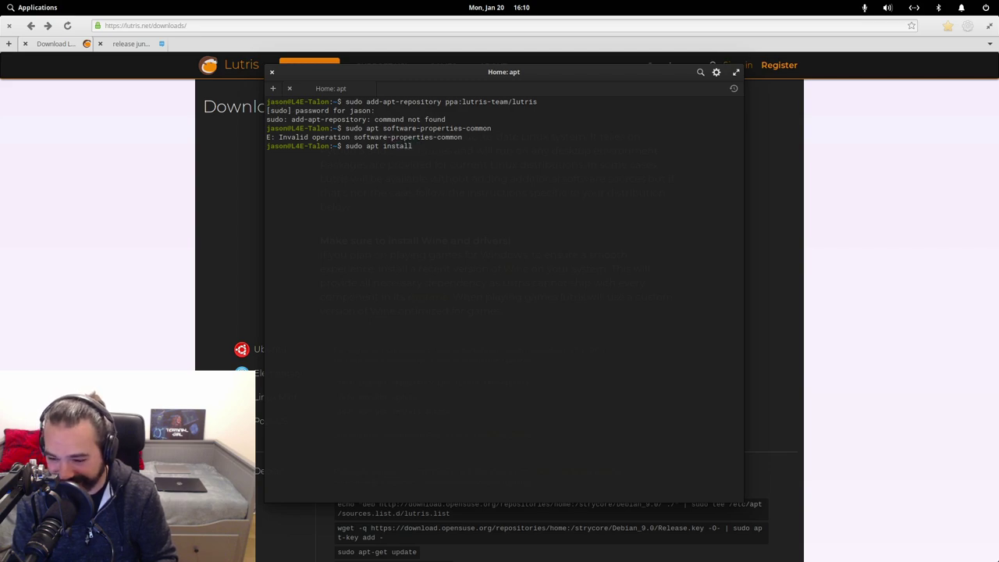
text(software-propert)
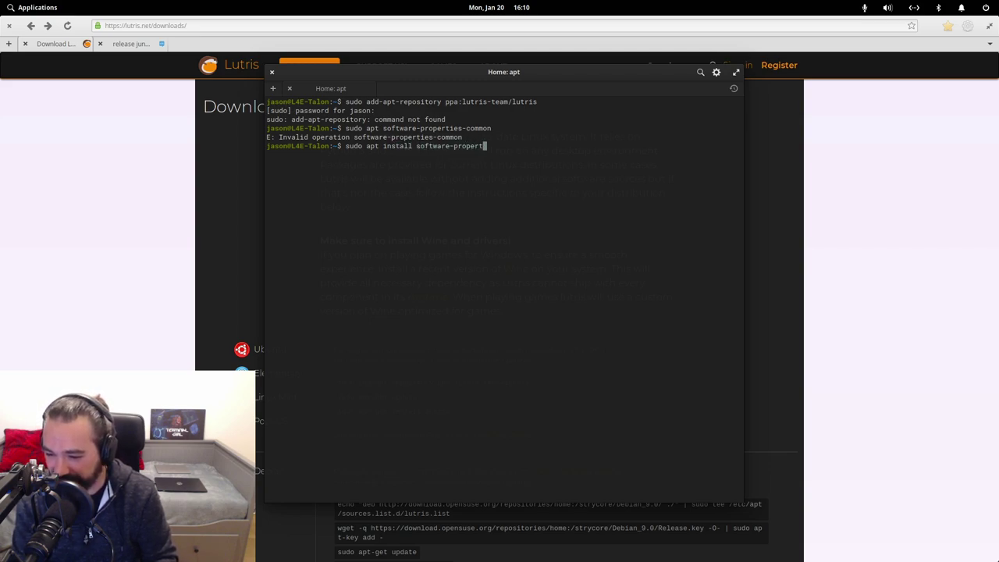
text(ies-common)
key(Return)
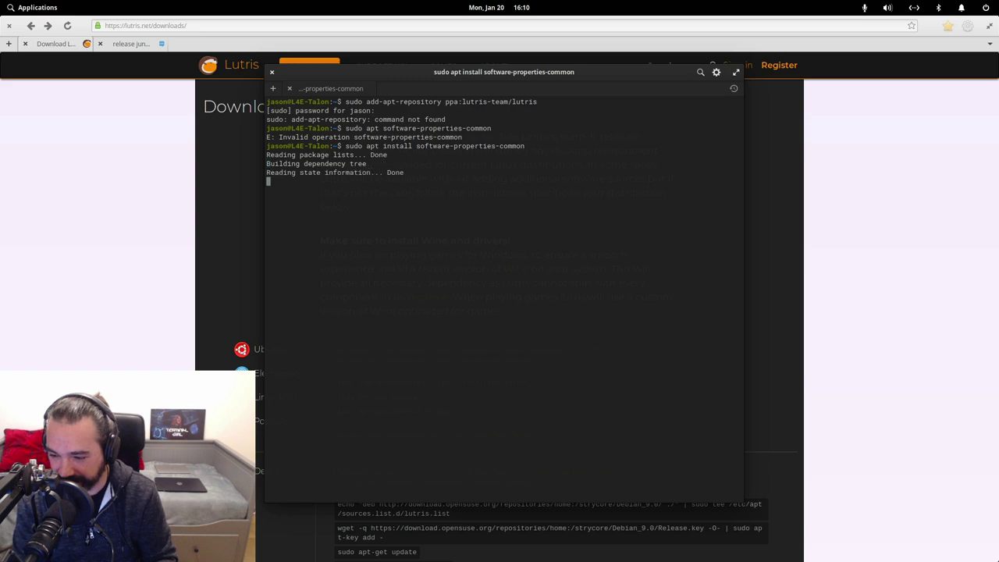
text(y)
key(Return)
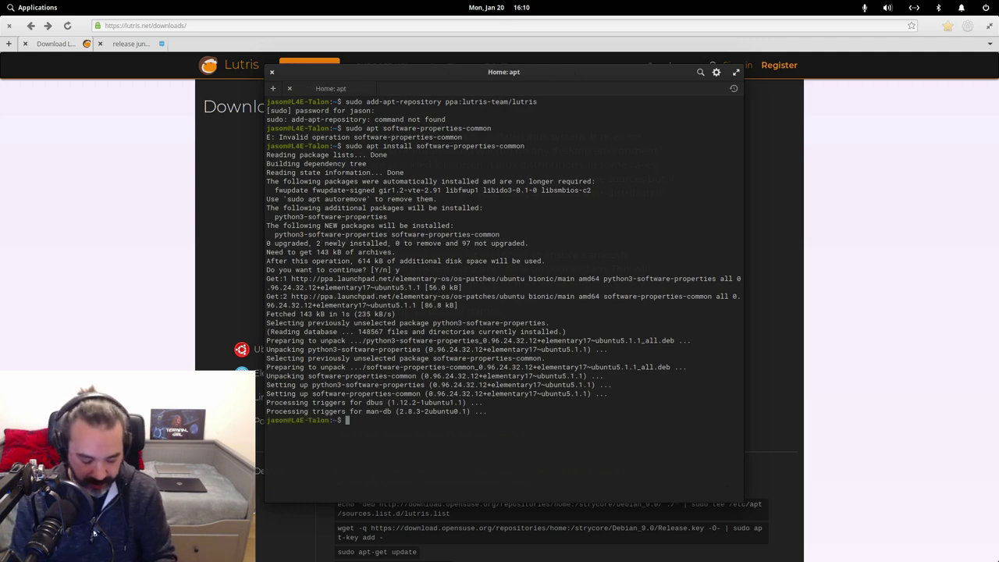
Step: Clear the terminal and recall the previous command
text(clear)
key(Return)
key(Up)
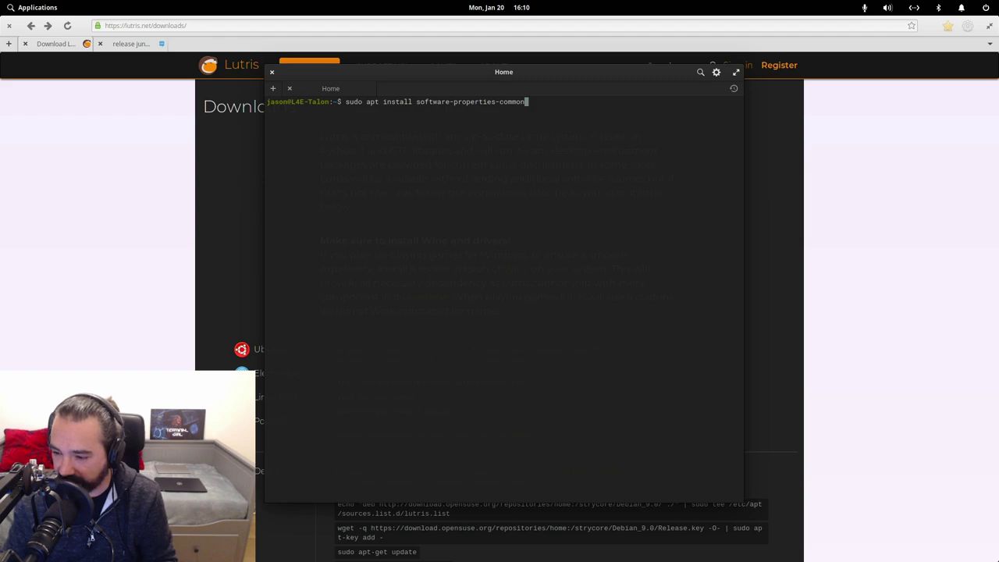
Step: Add the ppa:lutris-team/lutris repository, recalling the command from history
key(Up)
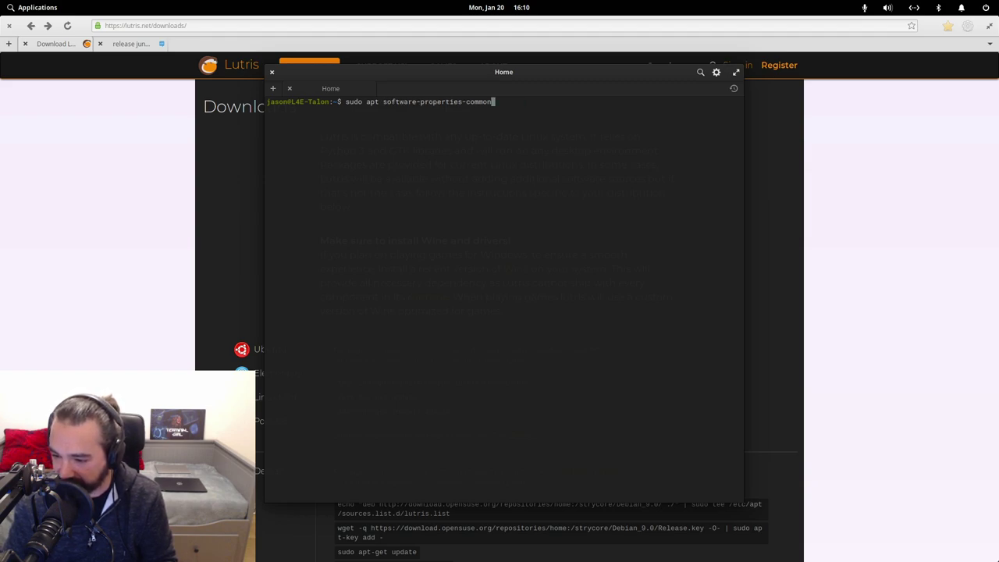
key(Up)
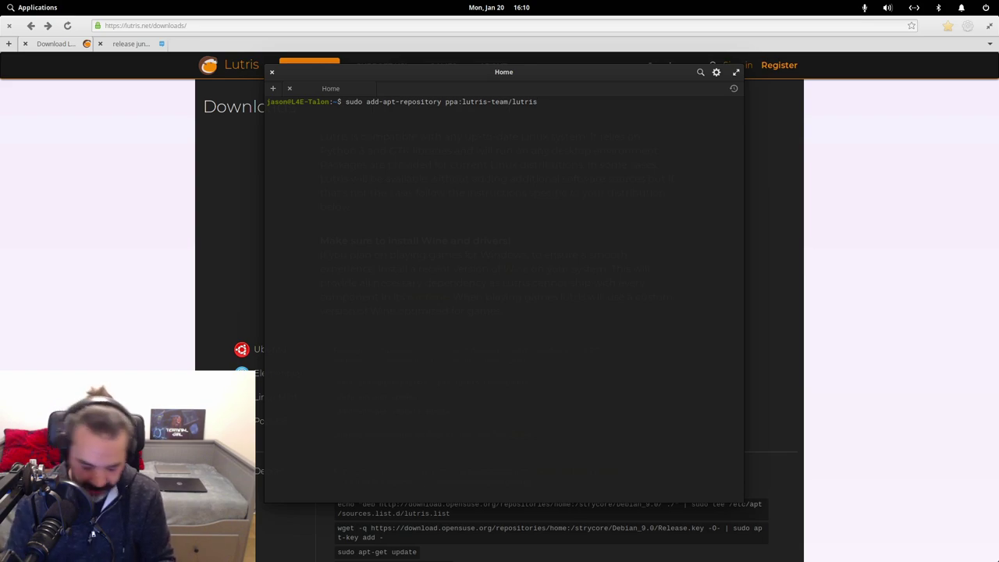
key(Return)
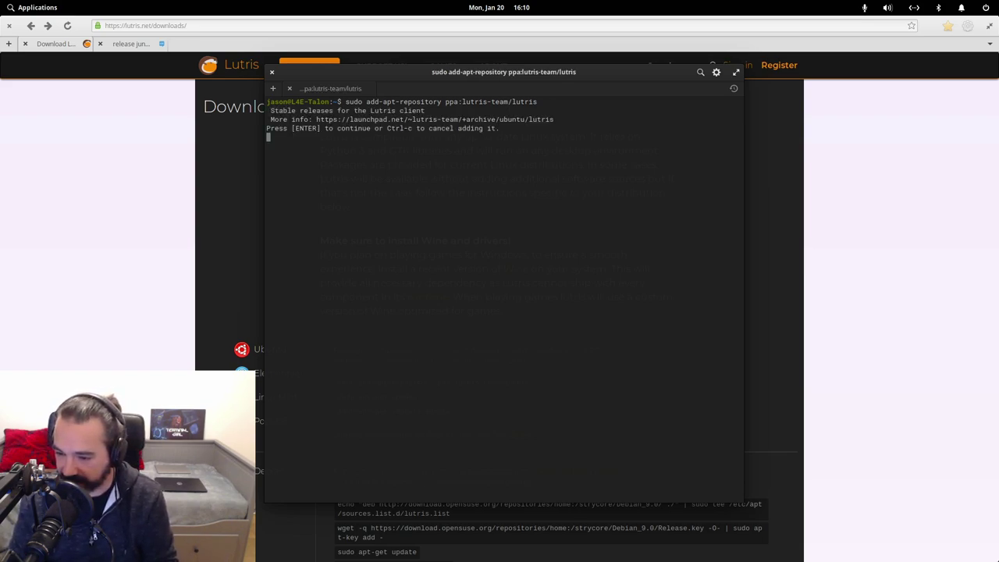
key(Return)
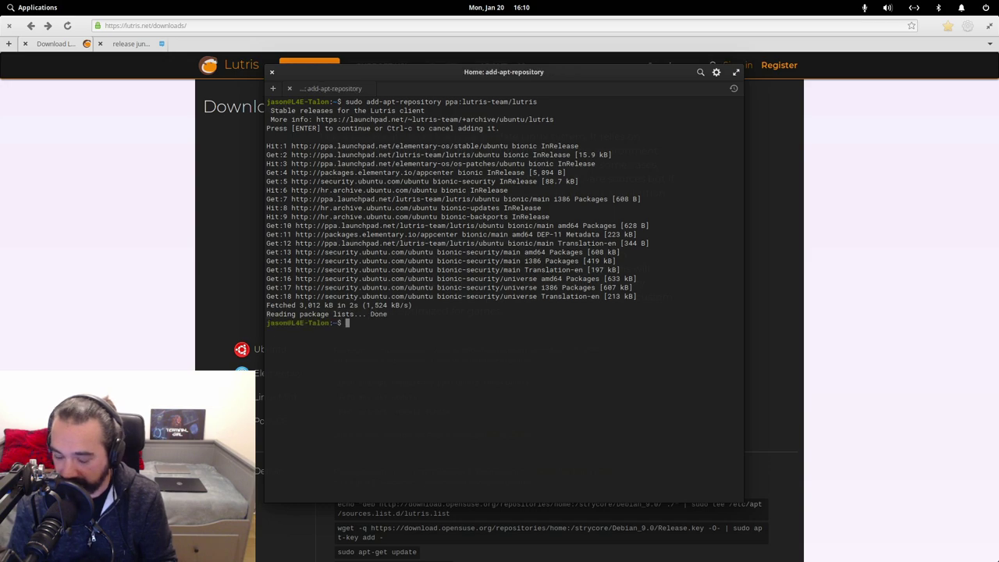
Step: Run sudo apt update, then install lutris, confirming with y
text(udo apt update)
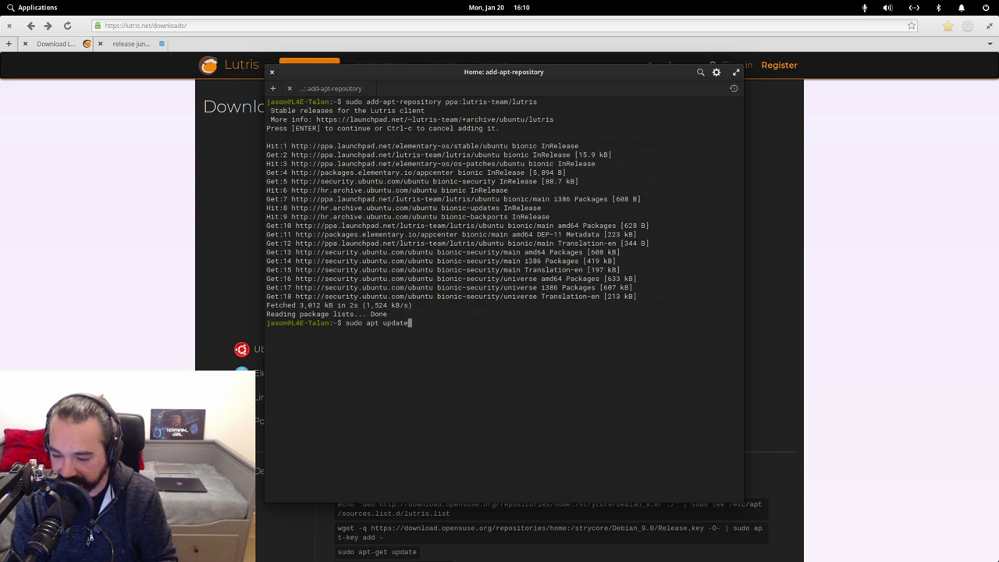
key(Return)
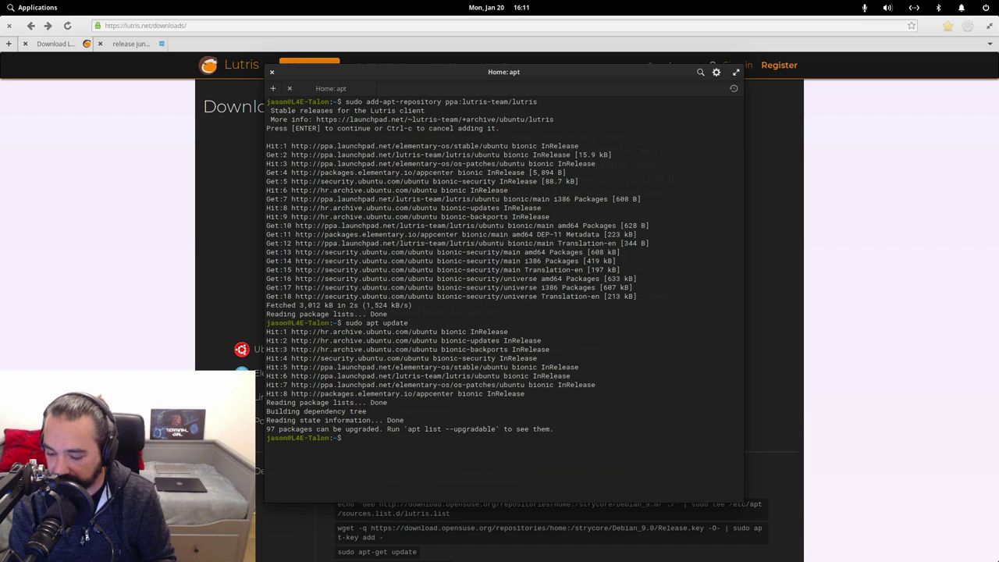
text(sudo apt inst)
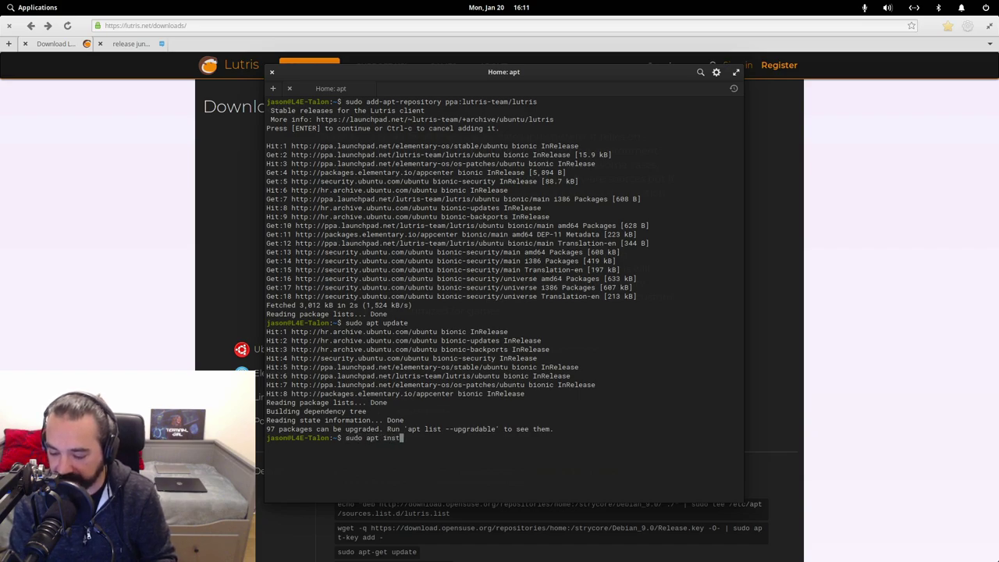
text(all lutris)
key(Return)
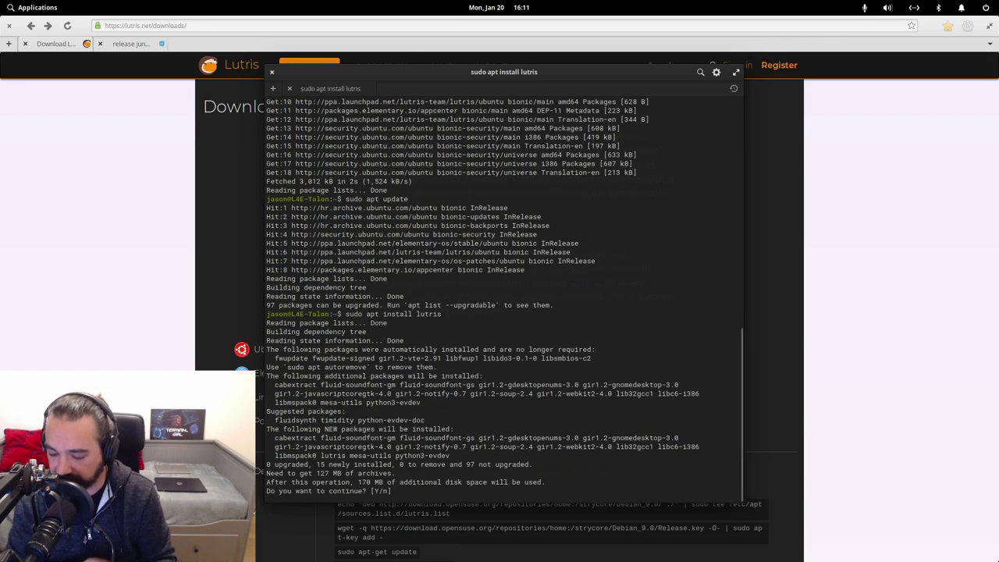
text(y)
key(Return)
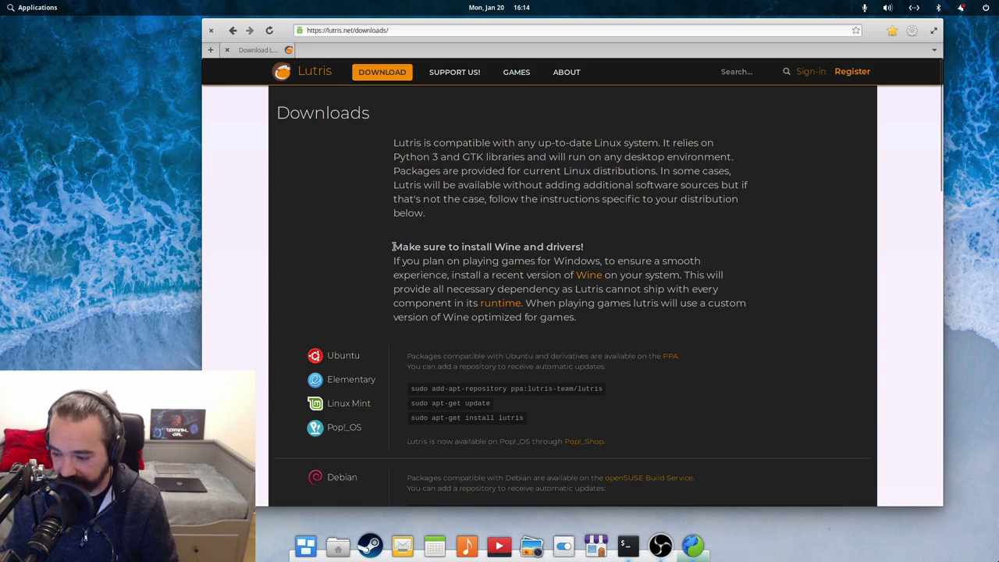
Step: Open the Wine link from the Lutris Downloads page's driver note in a new Firefox tab
drag(394, 261, 679, 278)
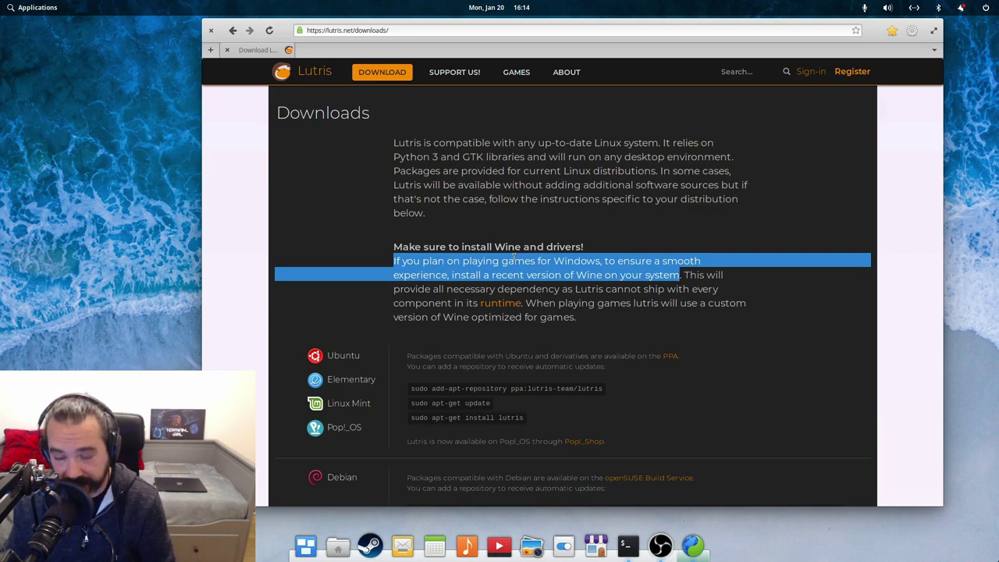
click(540, 319)
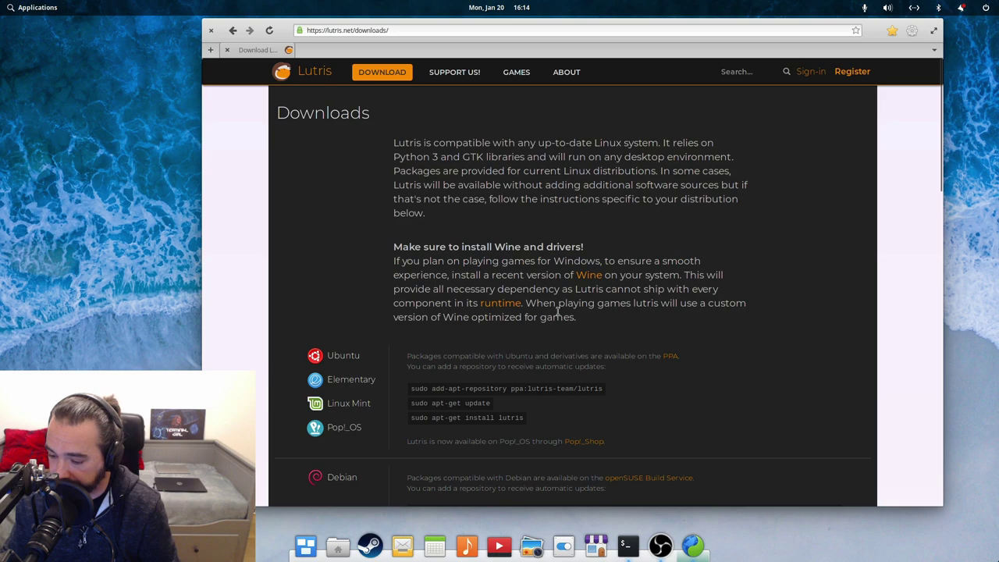
right_click(590, 275)
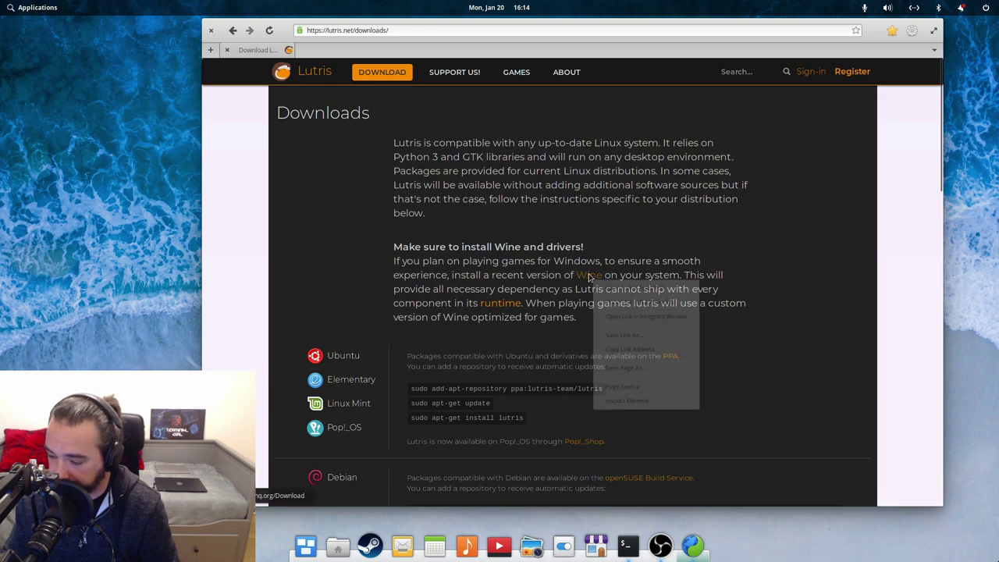
click(633, 284)
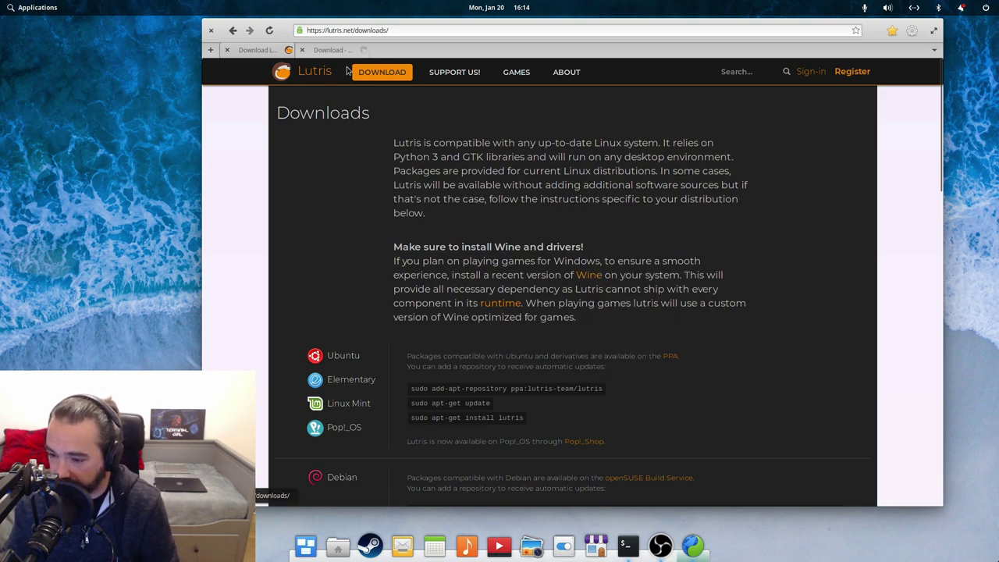
Step: In the WineHQ Download tab, follow the Ubuntu link under WineHQ Binary Packages
click(328, 49)
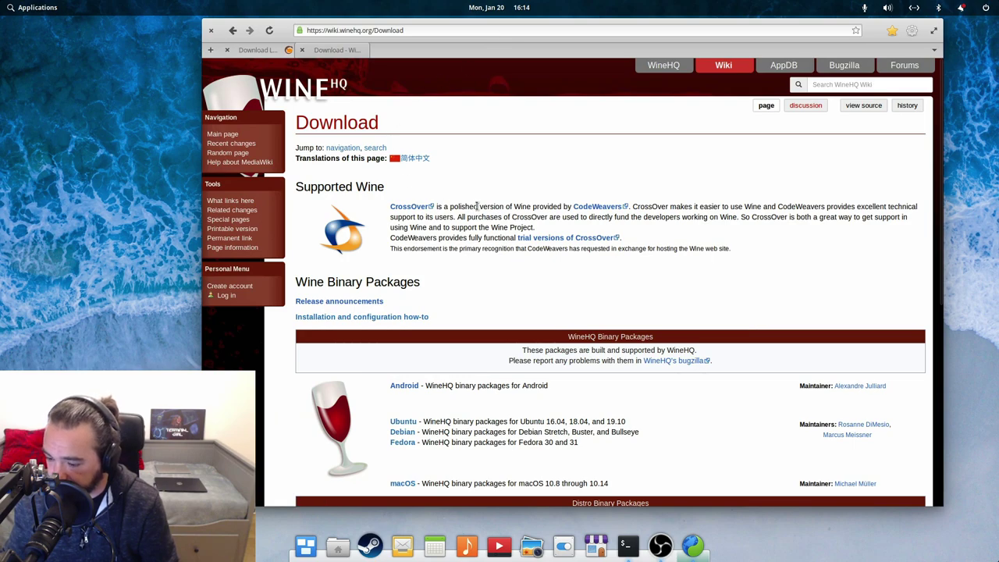
scroll(644, 203, down, 4)
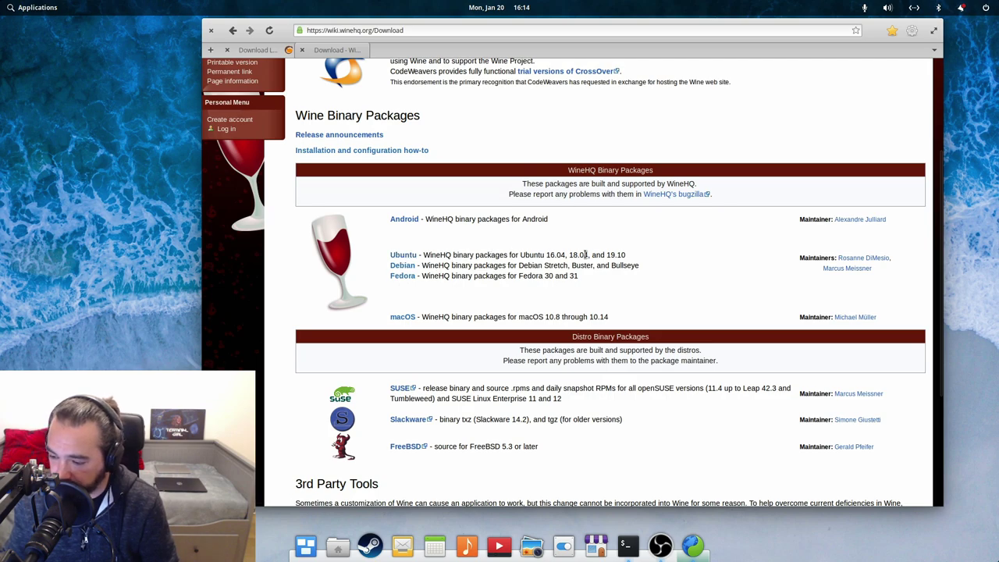
click(403, 256)
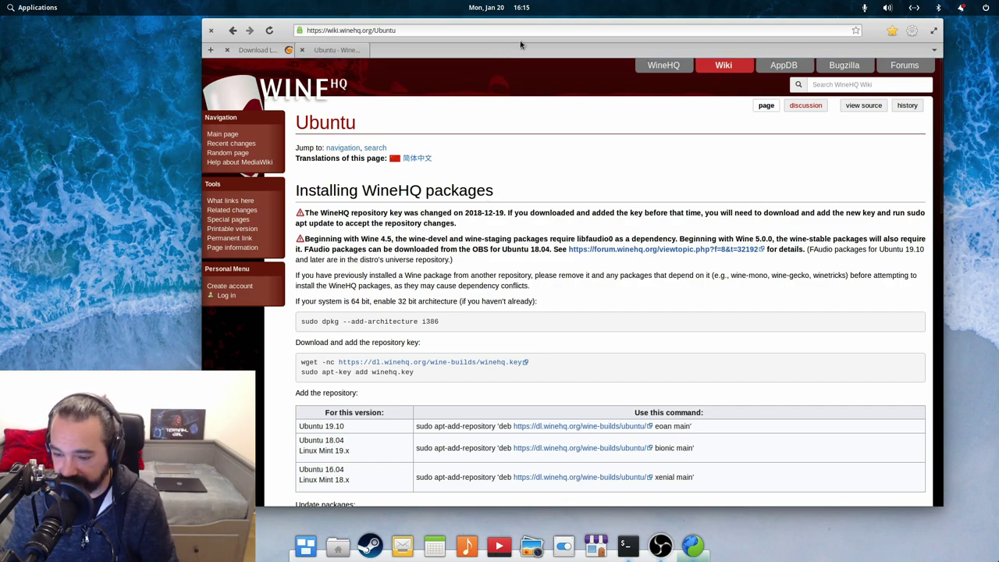
scroll(567, 222, down, 1)
scroll(566, 222, down, 3)
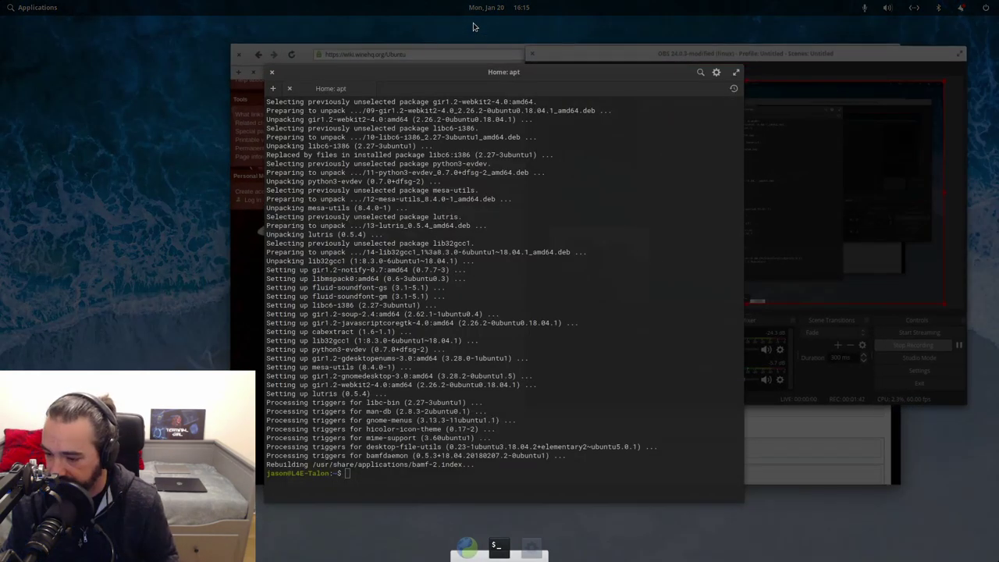
Step: Run 'sudo dpkg --add-architecture i386' copied from the wiki in the terminal
triple_click(400, 218)
right_click(399, 218)
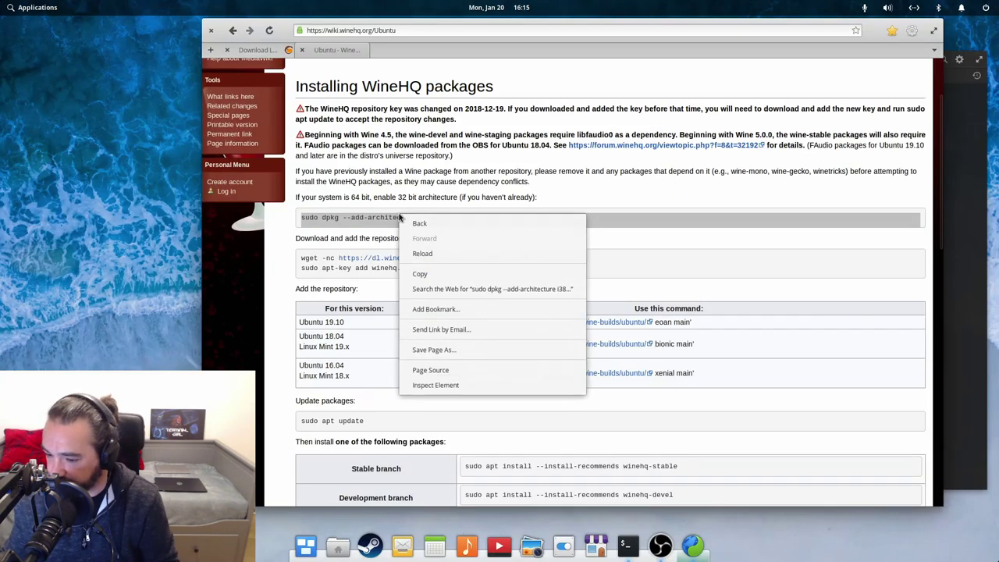
click(430, 274)
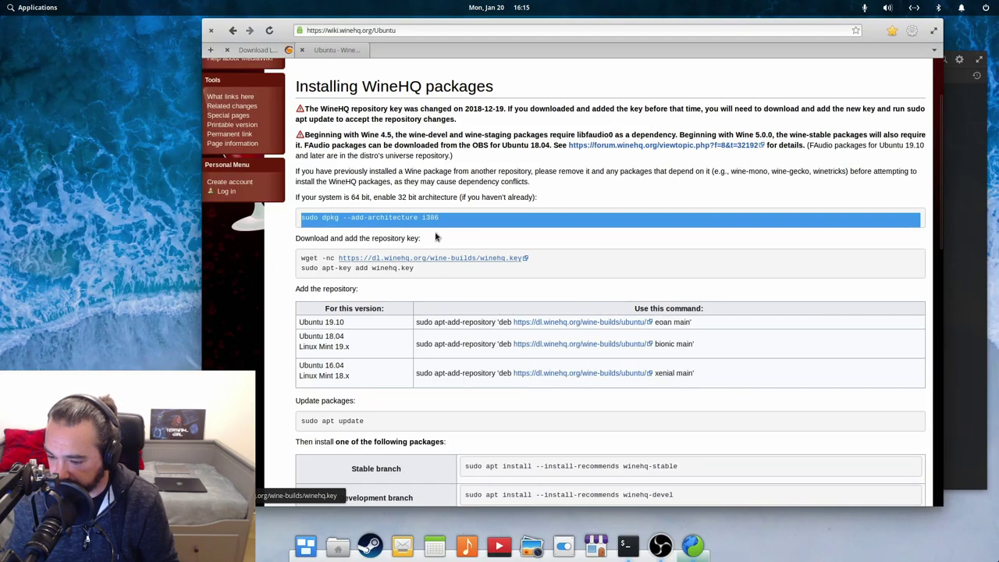
click(961, 82)
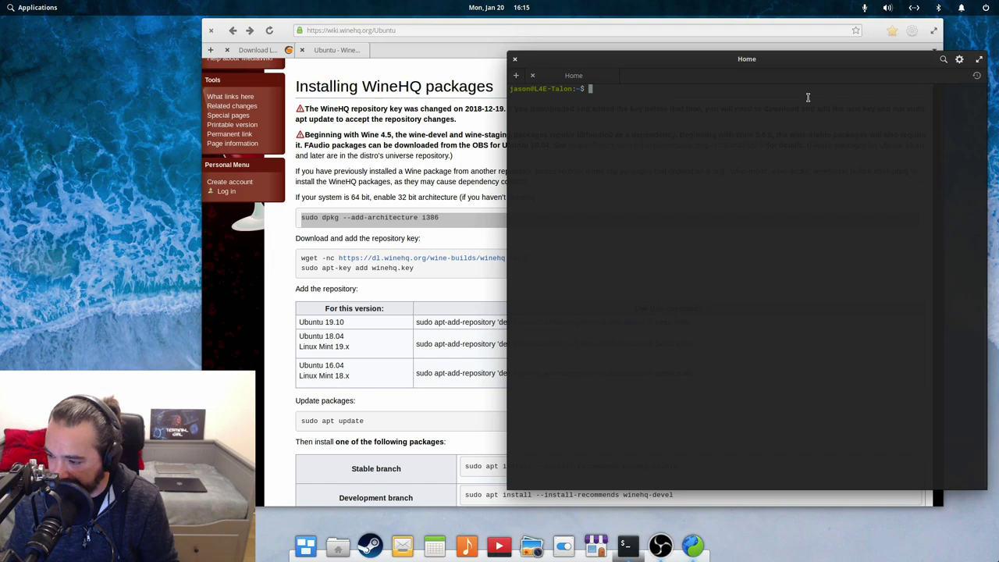
right_click(605, 93)
click(624, 133)
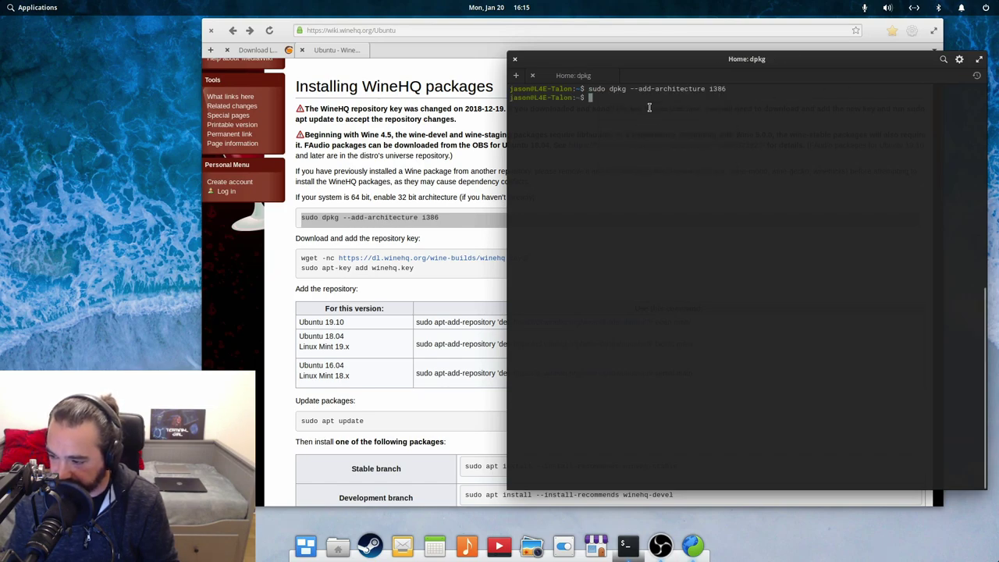
Step: Download winehq.key by running the wiki's wget command in the terminal
triple_click(310, 260)
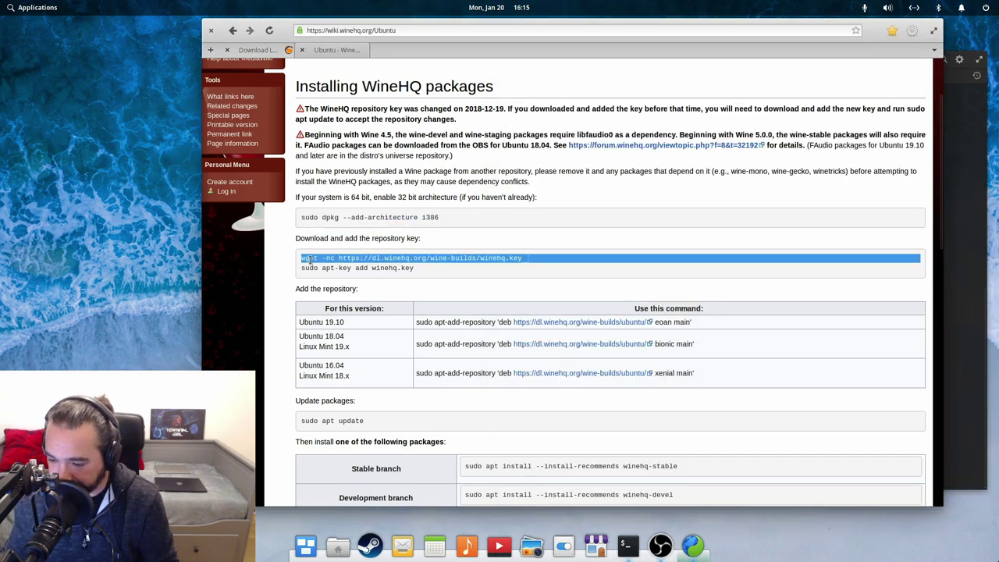
click(539, 258)
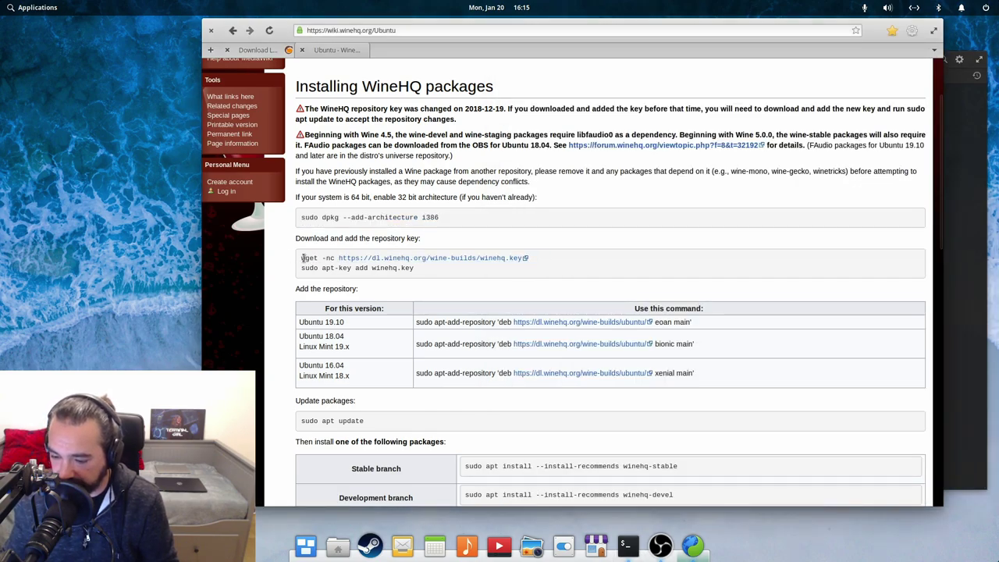
drag(303, 258, 515, 263)
right_click(483, 258)
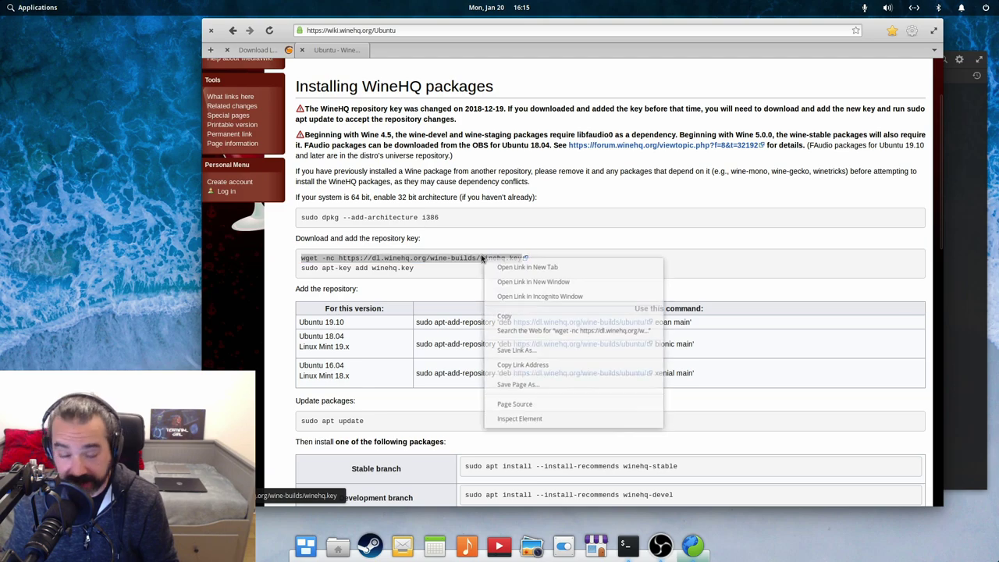
click(514, 316)
click(952, 108)
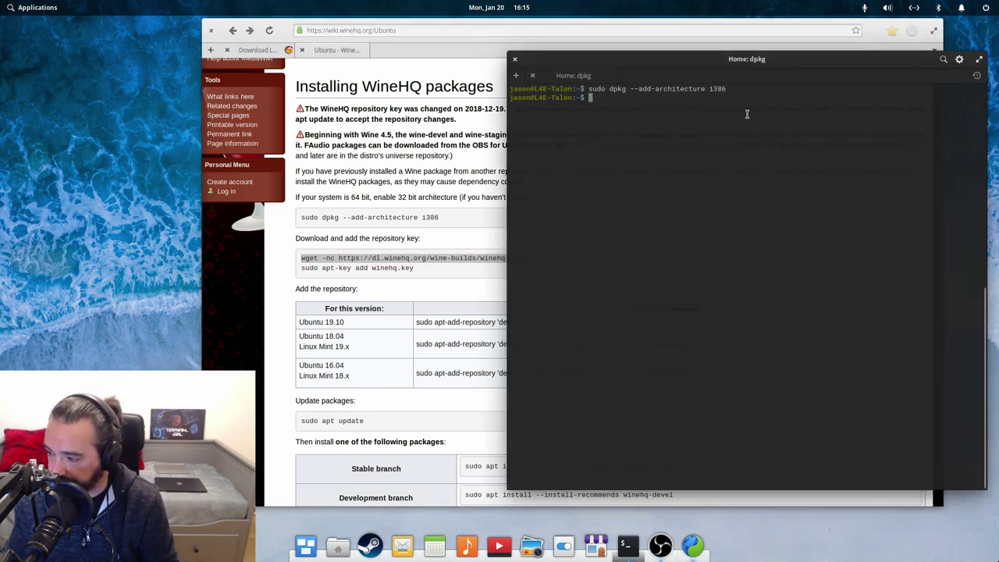
right_click(596, 96)
click(620, 136)
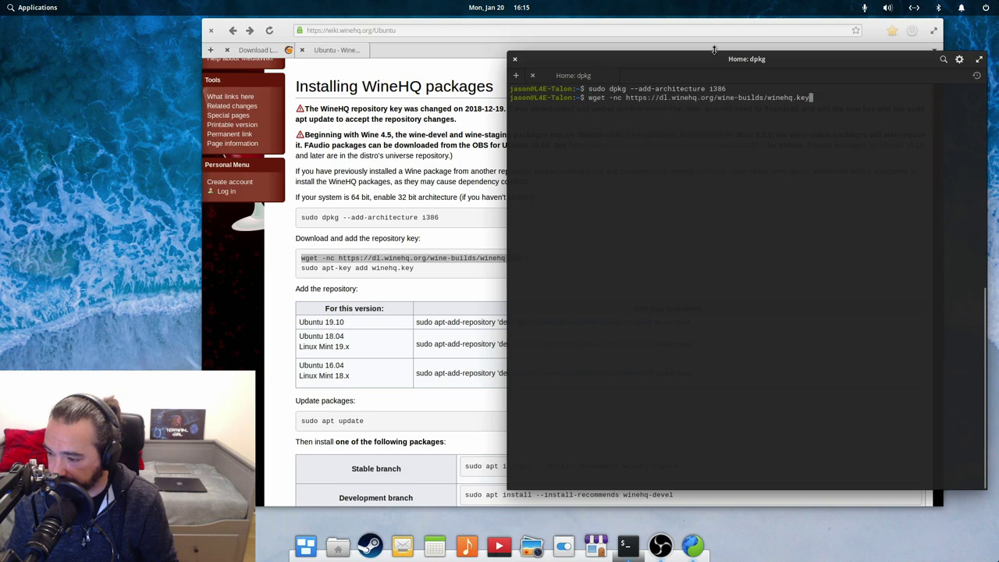
key(Return)
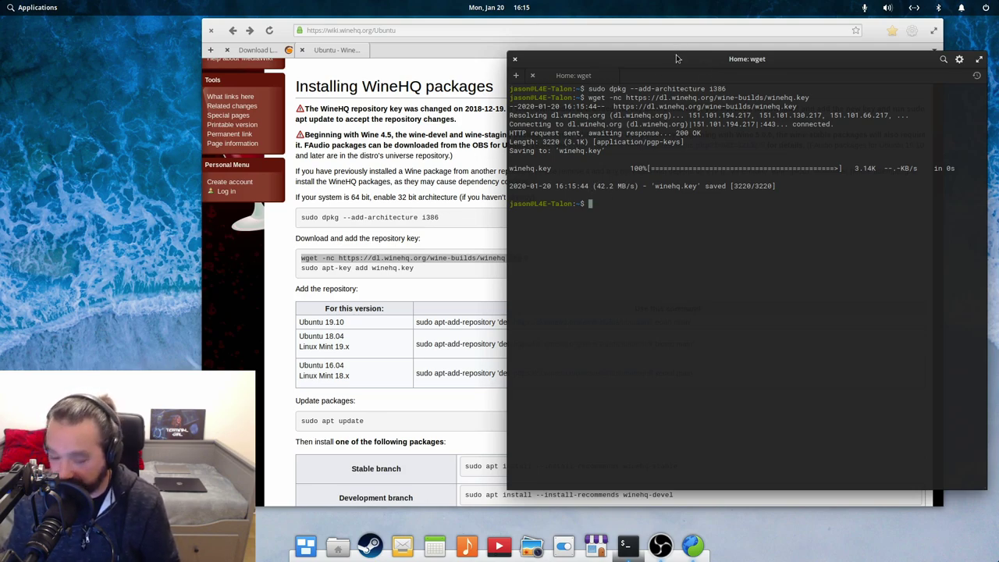
triple_click(382, 267)
Step: Register the downloaded winehq.key with the wiki's apt-key add command
right_click(383, 267)
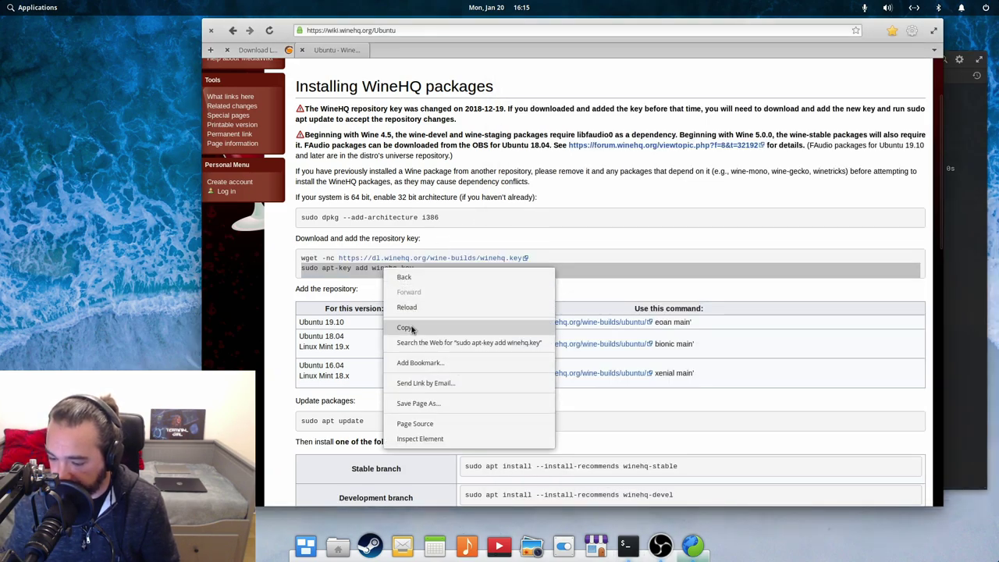
click(405, 328)
click(626, 545)
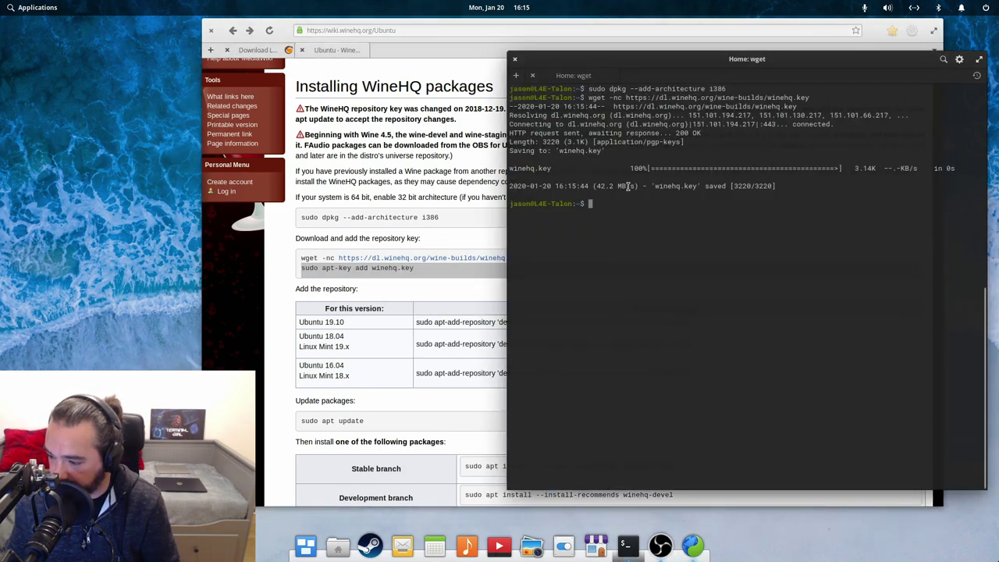
right_click(604, 205)
click(633, 231)
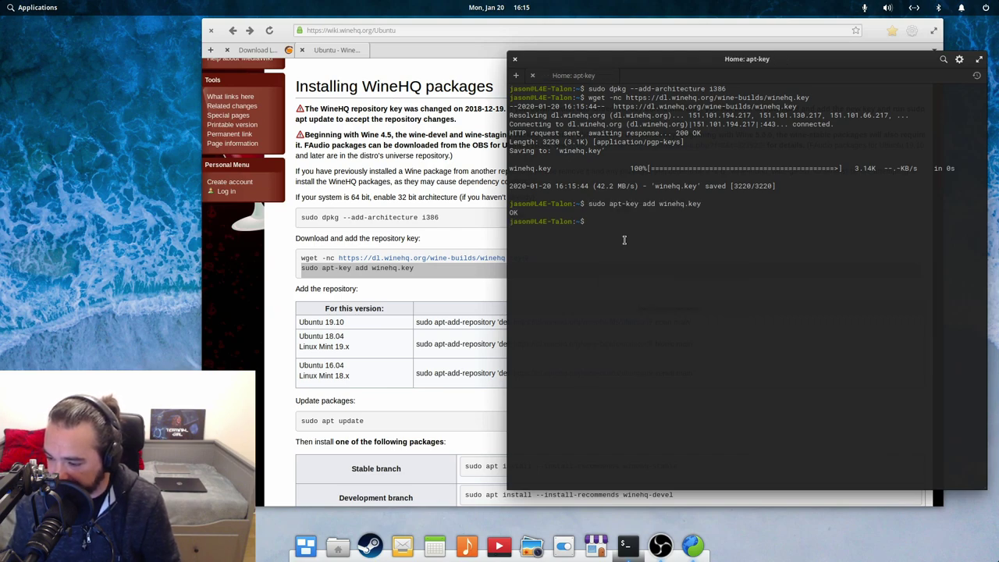
Step: Add the WineHQ Ubuntu 18.04 bionic repository with its apt-add-repository command
click(334, 335)
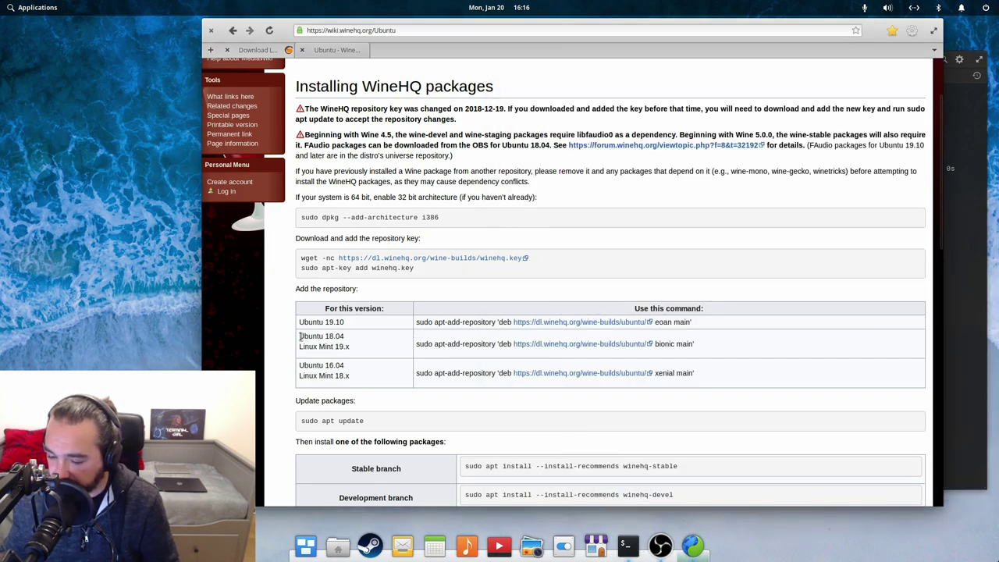
drag(300, 335, 348, 335)
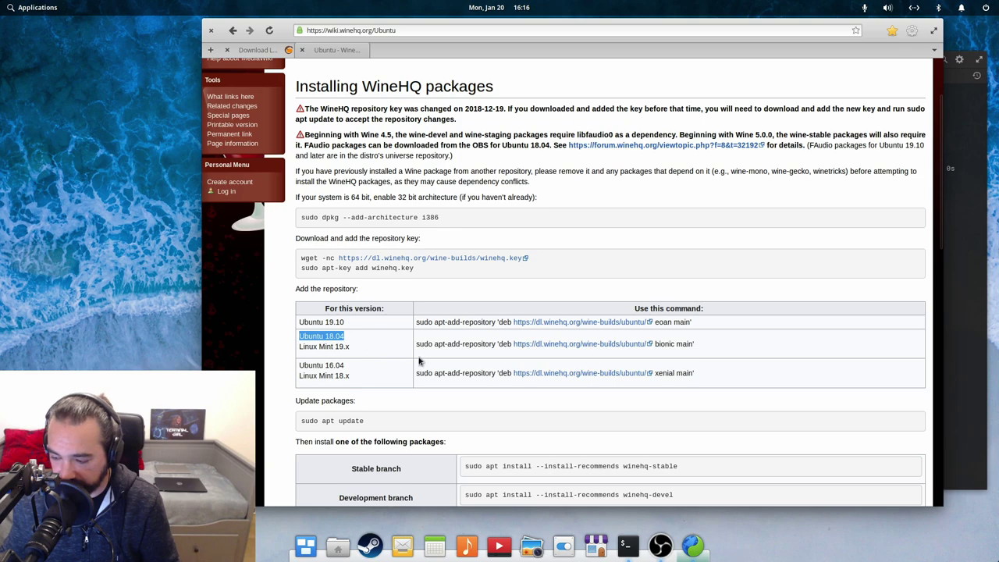
triple_click(463, 346)
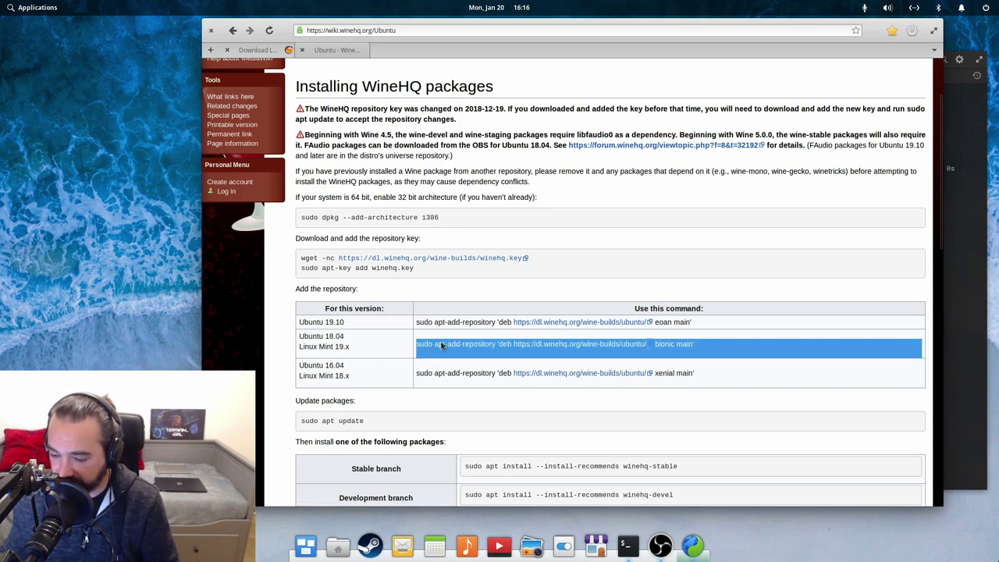
right_click(442, 346)
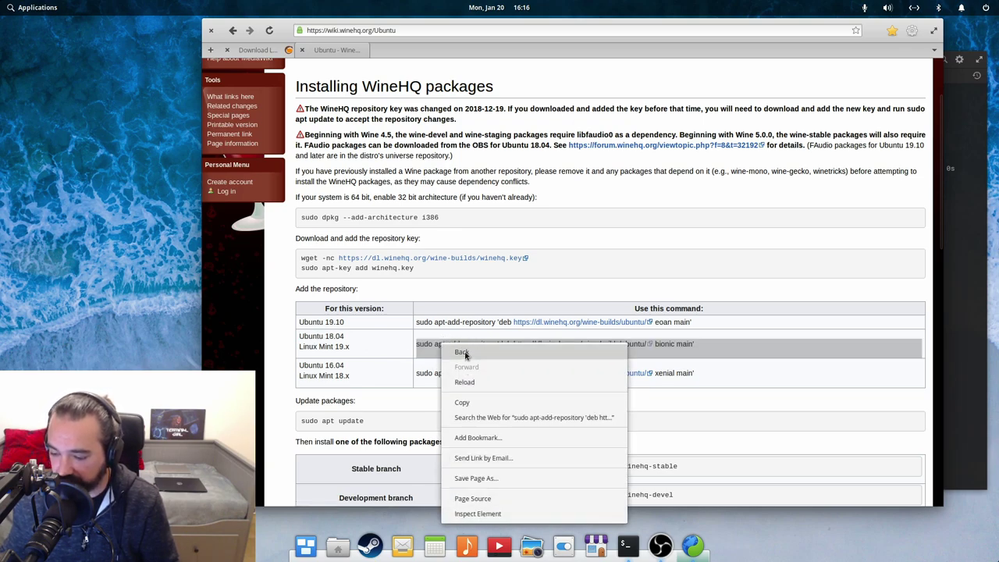
click(467, 403)
key(alt+Tab)
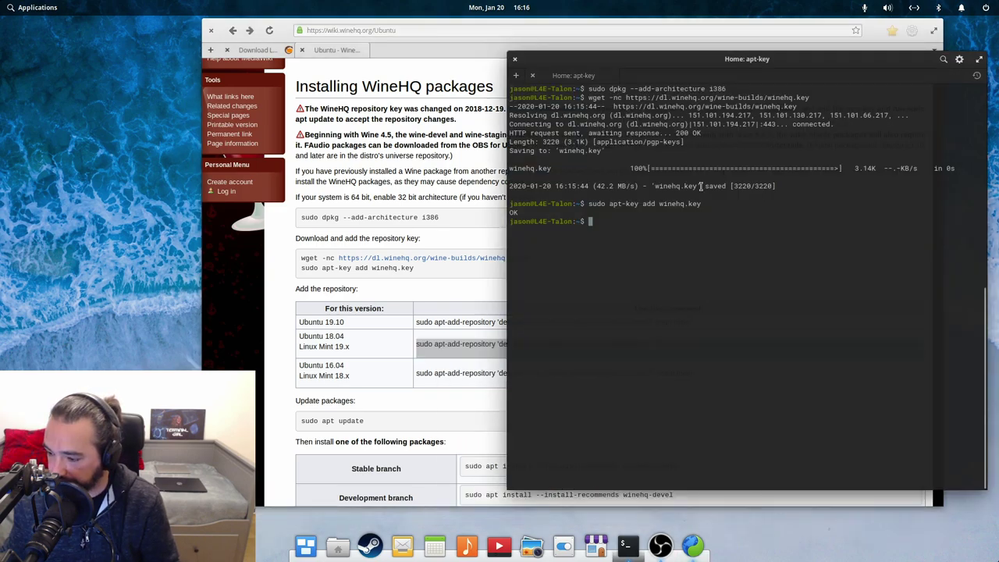
right_click(611, 222)
click(636, 258)
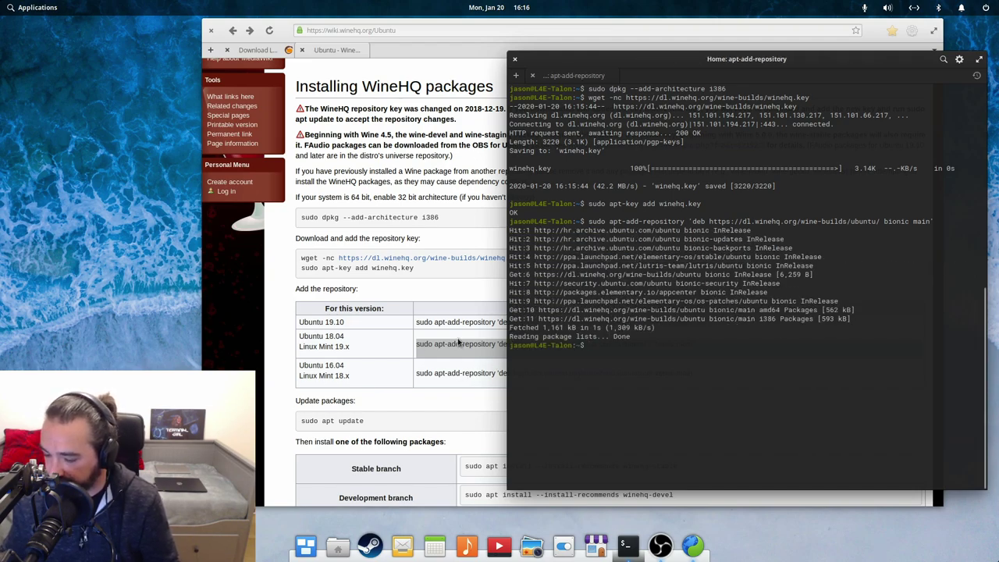
Step: Run sudo apt update, then clear the terminal screen
scroll(459, 344, down, 2)
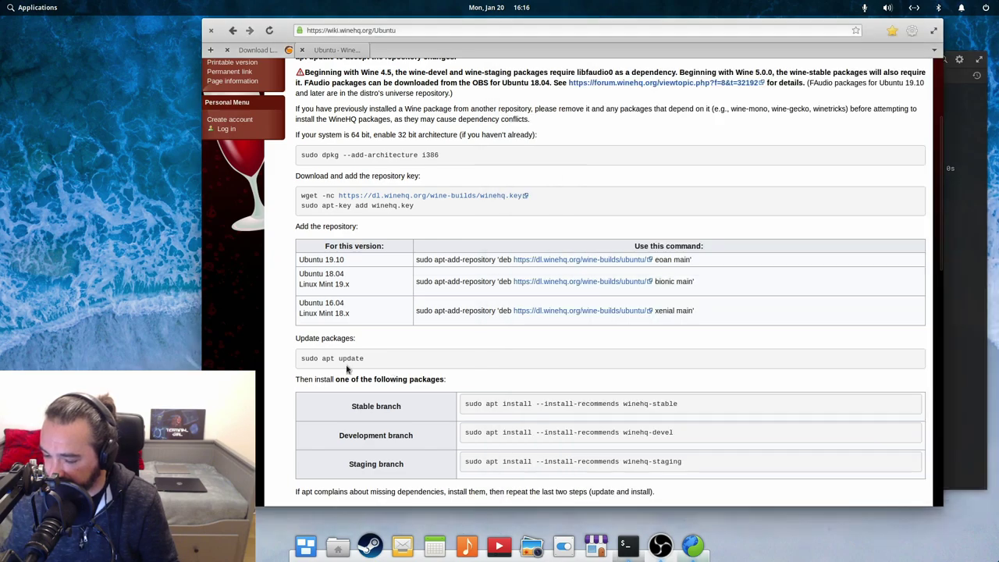
click(349, 361)
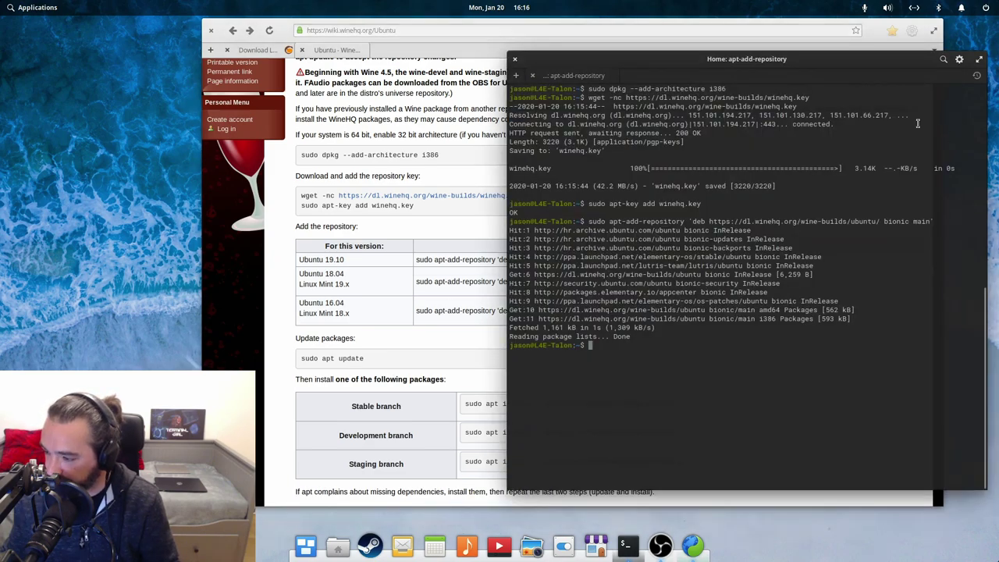
click(966, 136)
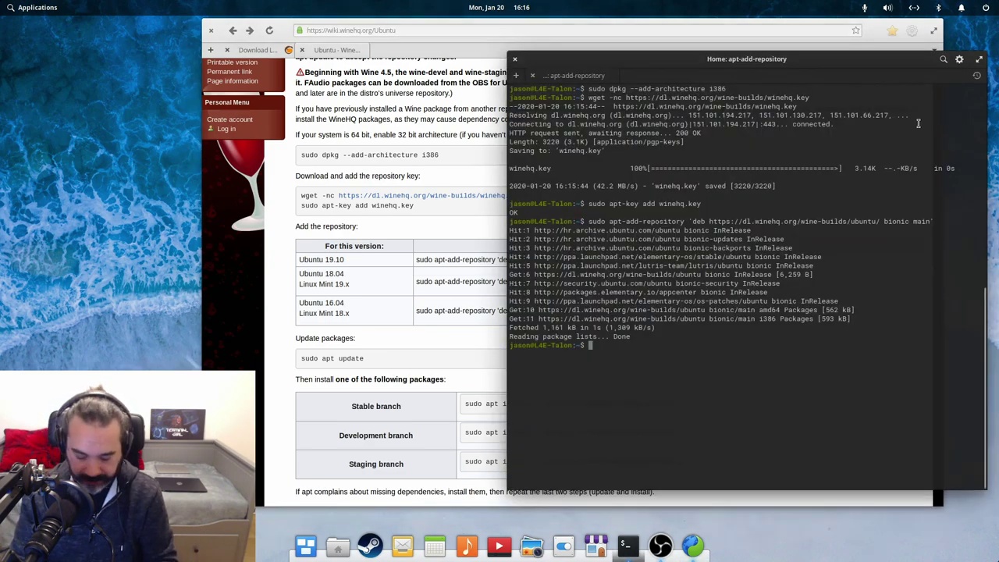
text(sudo apt update)
key(Return)
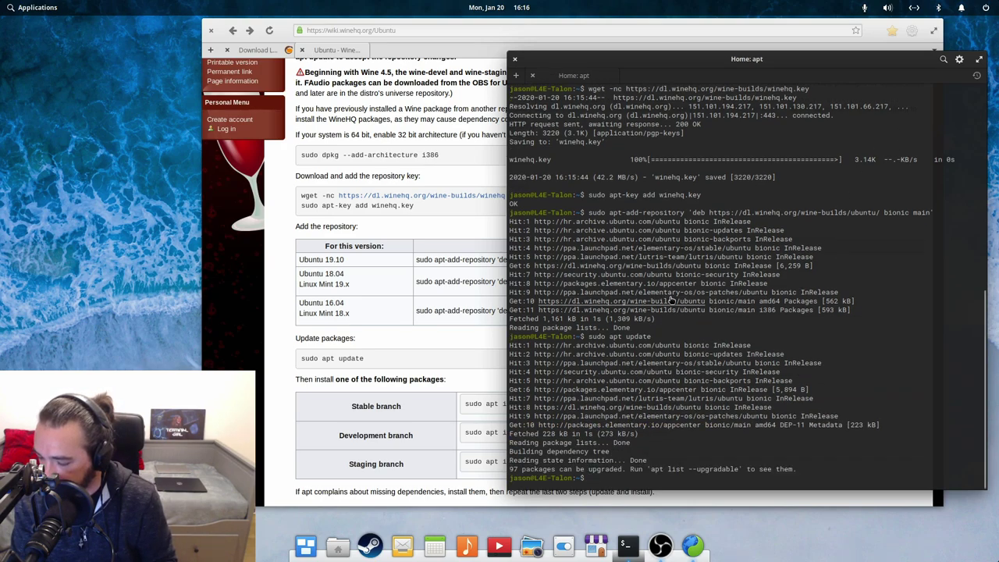
text(clearl)
key(Return)
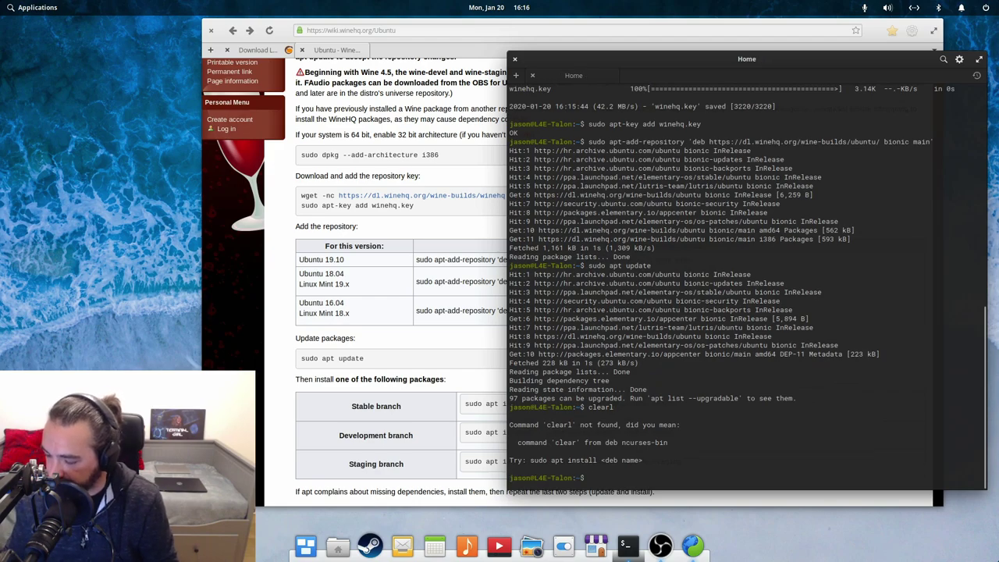
text(clear)
key(Return)
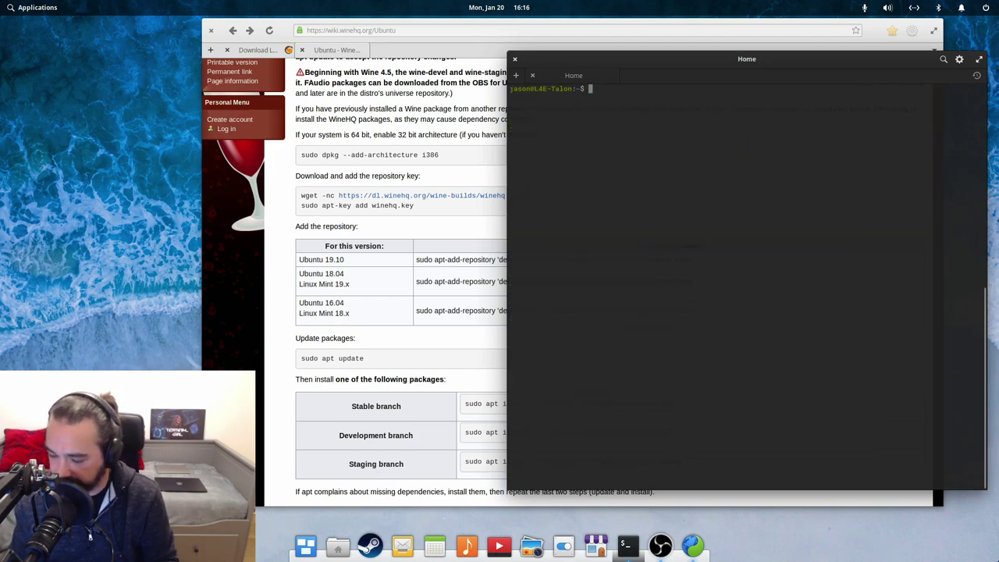
click(446, 360)
scroll(447, 359, down, 2)
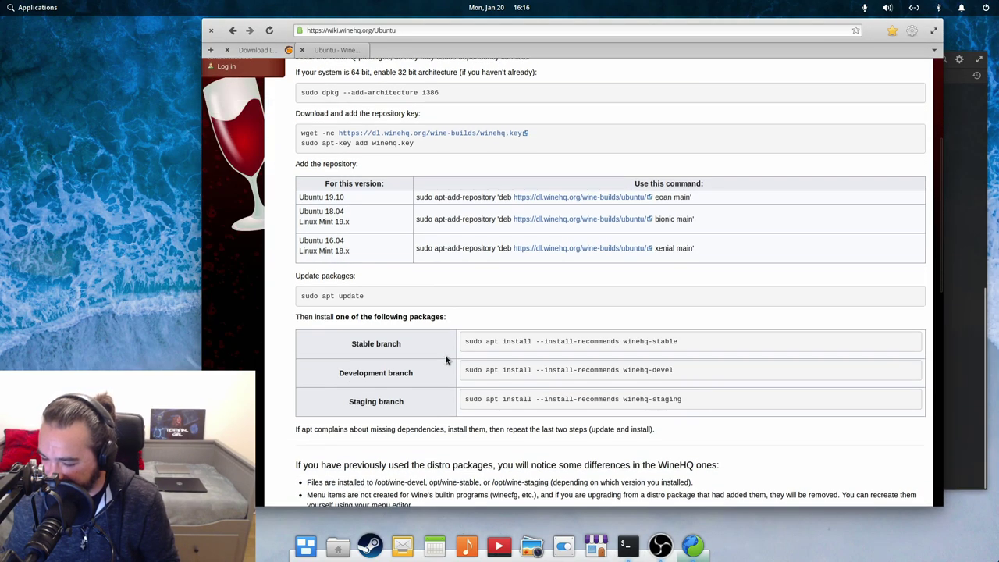
Step: Run the wiki's winehq-staging --install-recommends command; it fails on unmet wine-staging dependencies
triple_click(501, 397)
click(481, 402)
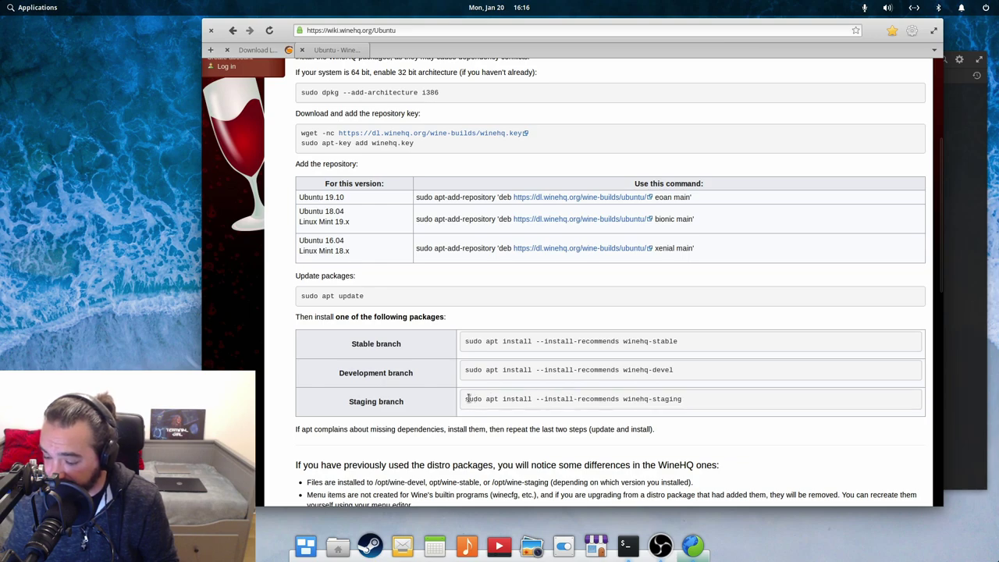
drag(465, 401, 670, 398)
right_click(670, 398)
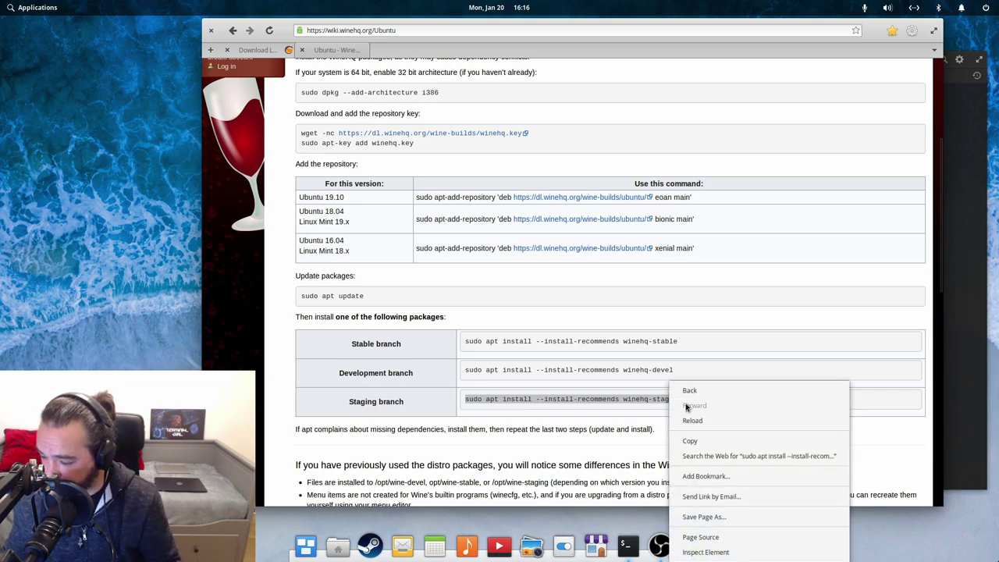
click(694, 442)
key(alt+Tab)
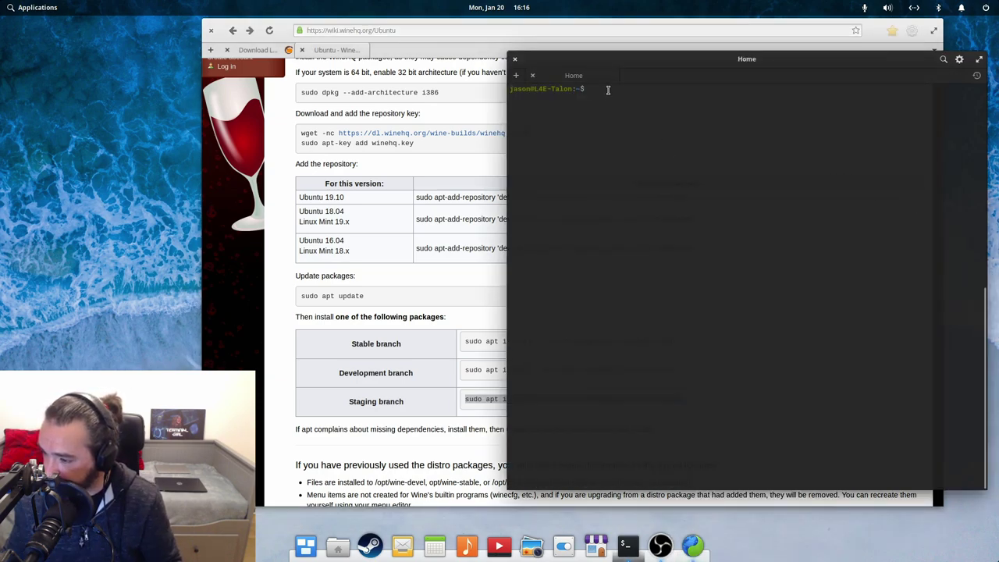
right_click(607, 106)
click(658, 112)
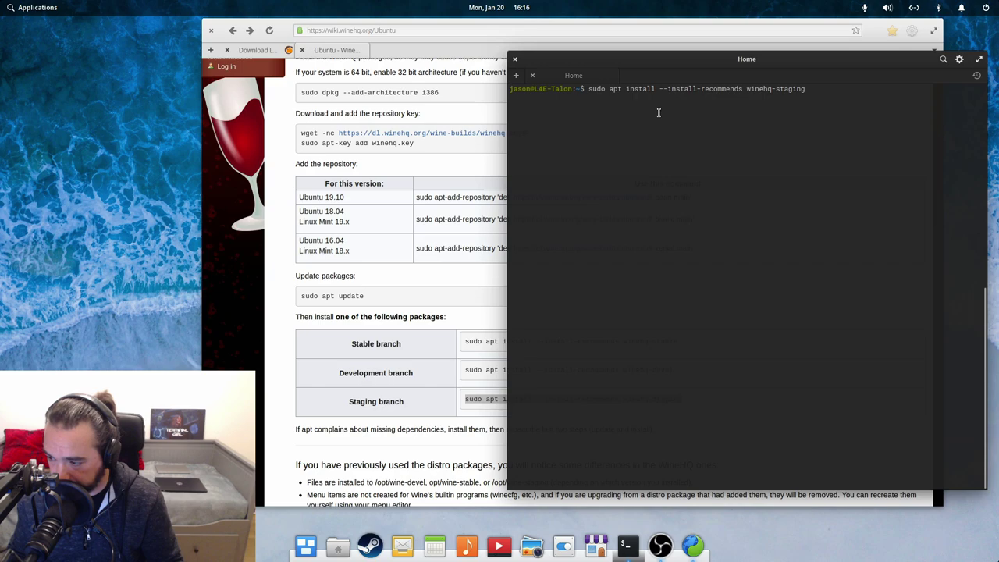
key(Return)
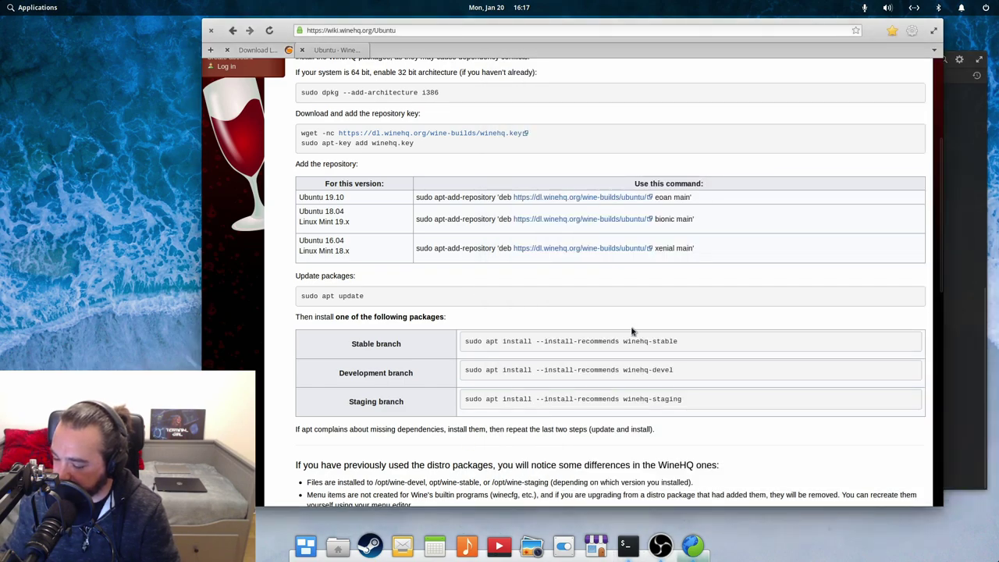
scroll(632, 330, down, 2)
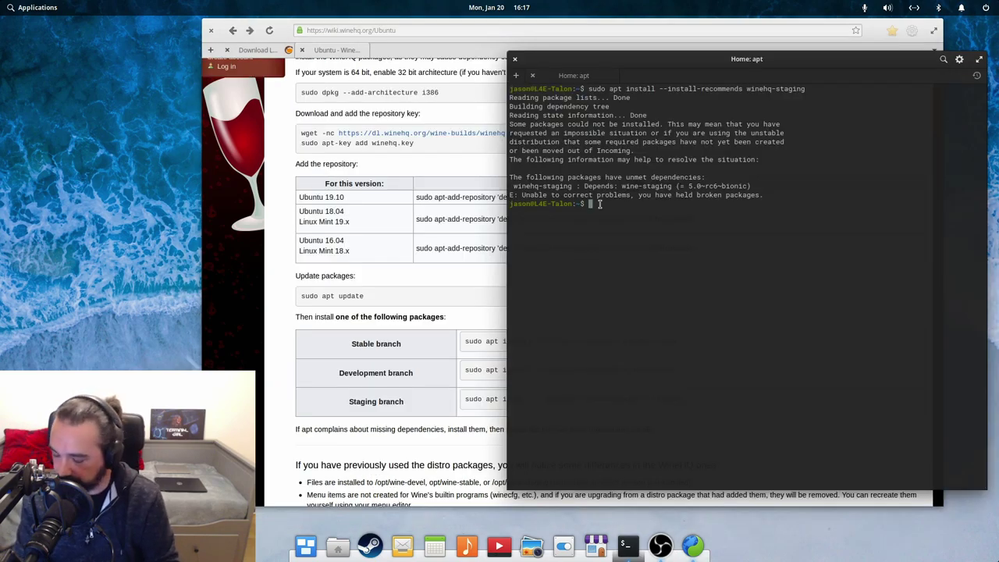
text(sudo)
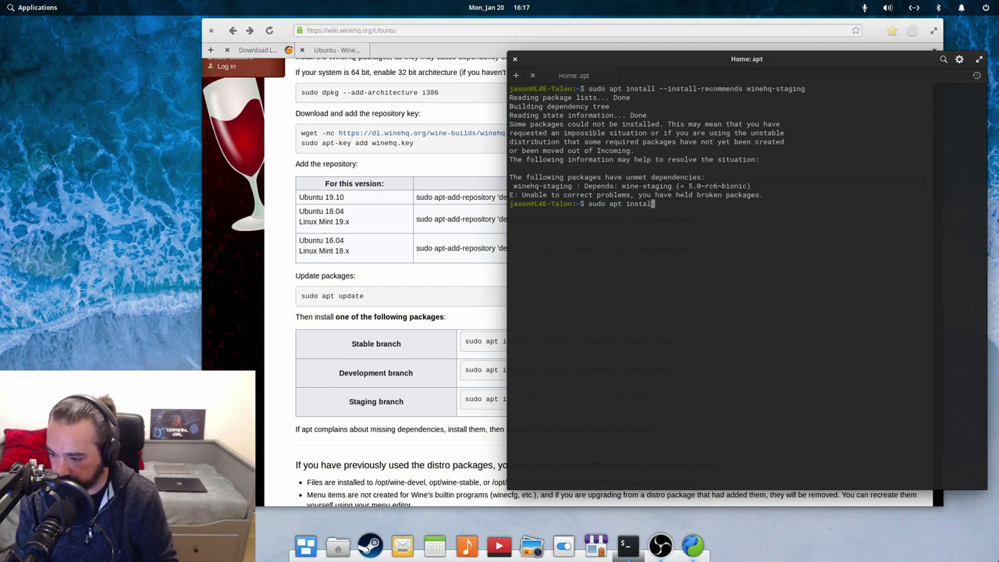
Step: Run sudo apt install wine-stable and confirm the download with Y
text(apt install wine-stable)
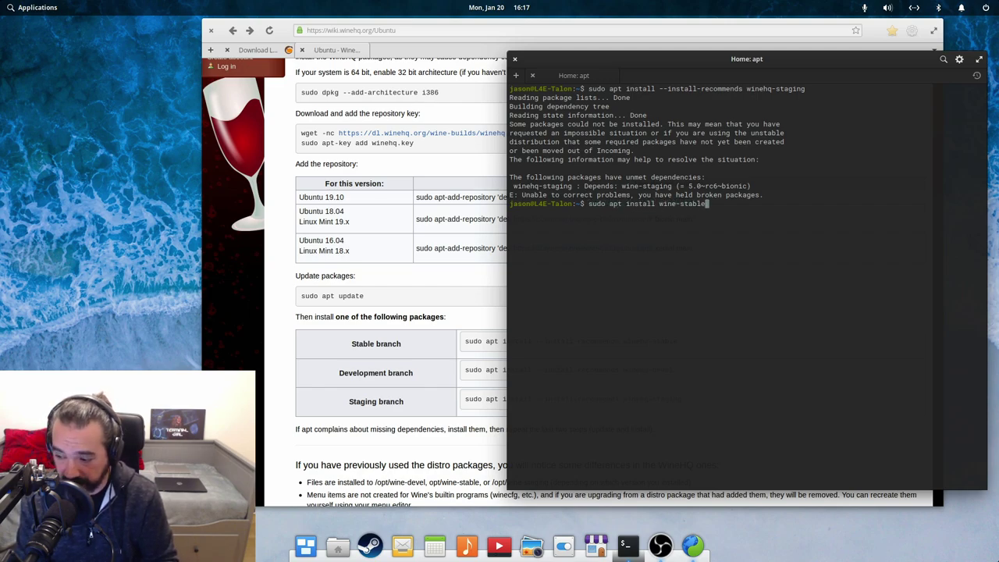
key(Return)
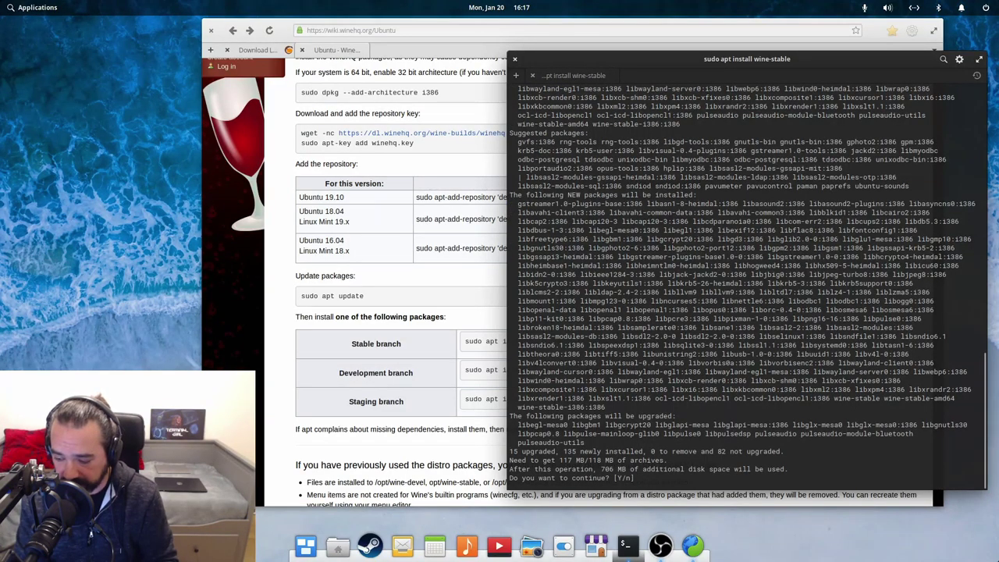
key(Return)
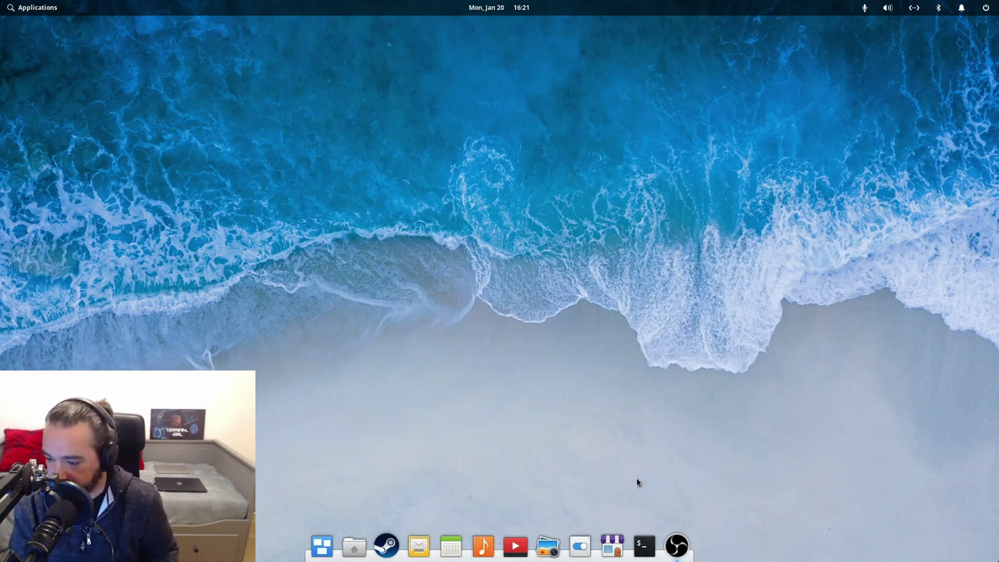
Step: Launch Lutris from the application search, then relaunch Steam from the dock
key(super)
text(lutris)
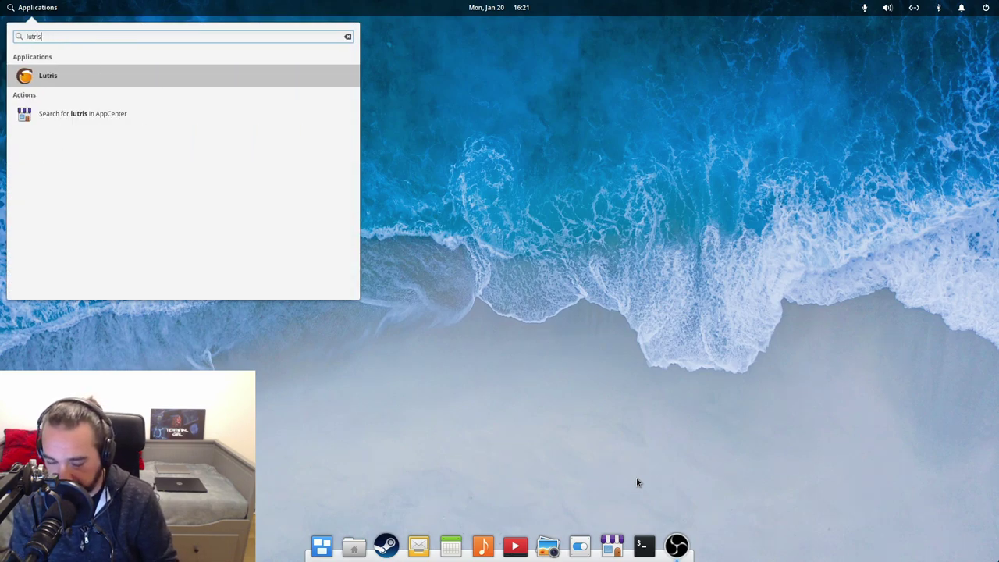
key(Return)
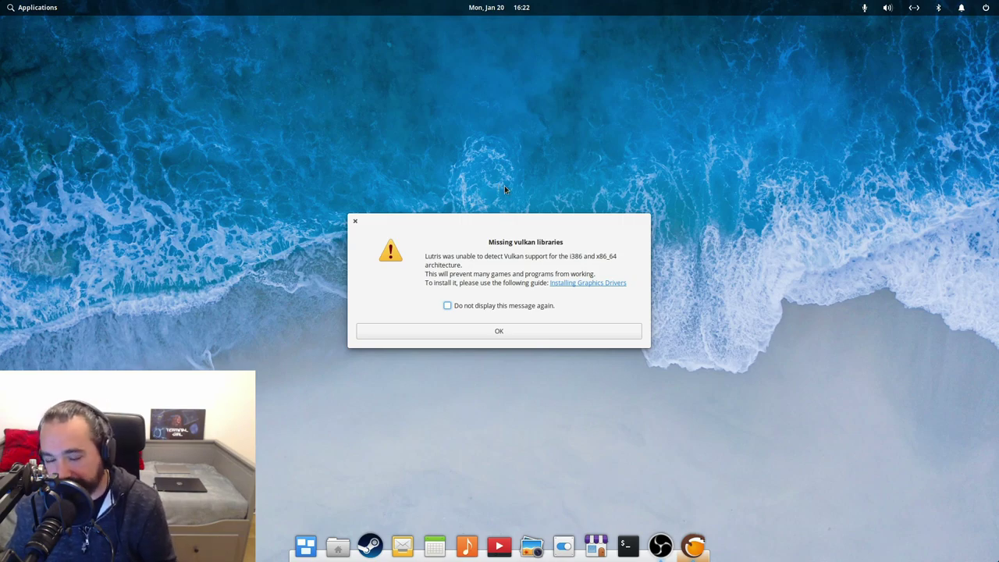
click(370, 545)
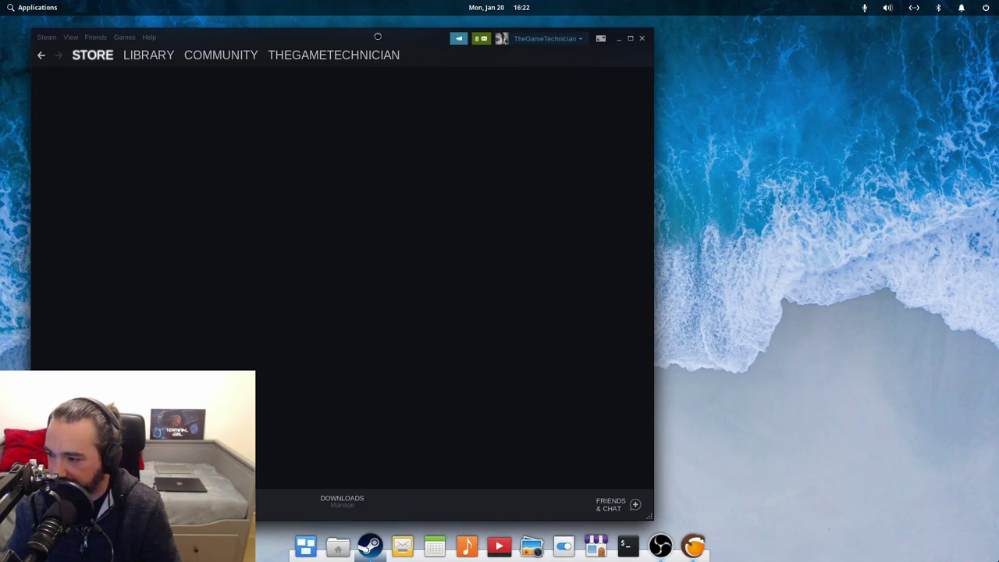
Step: Centre the Steam window and open DOOM's page in the Library
drag(377, 36, 616, 33)
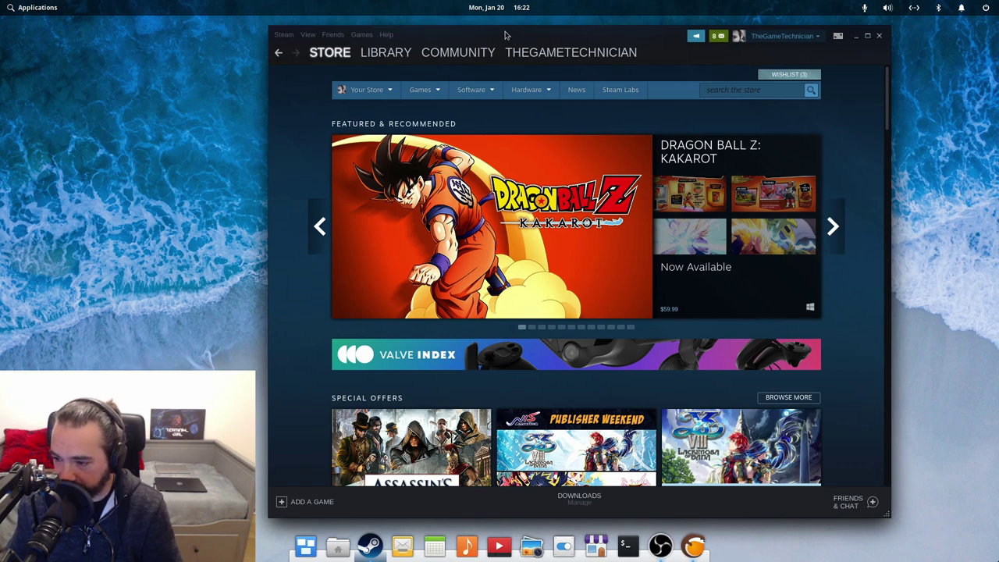
click(387, 52)
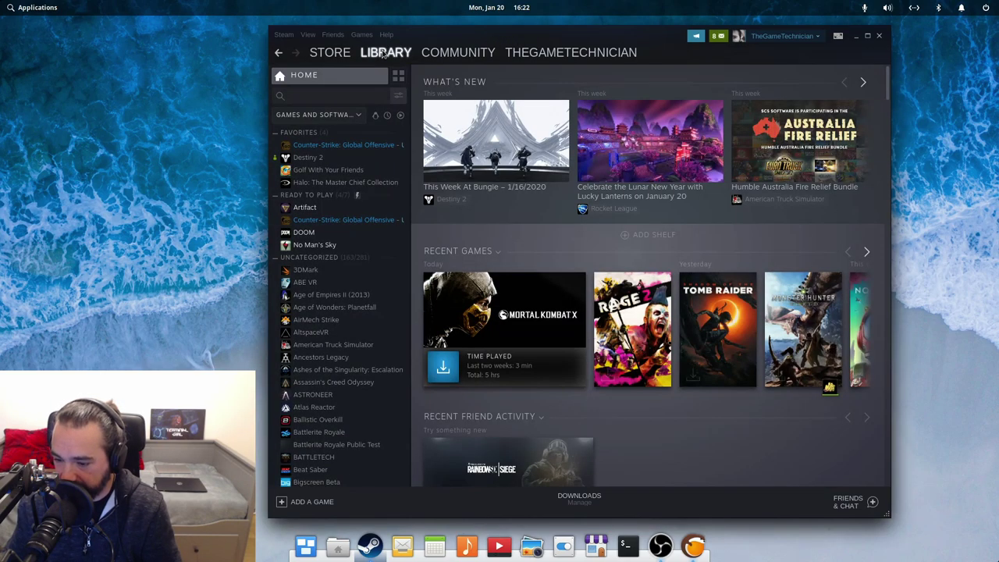
click(304, 233)
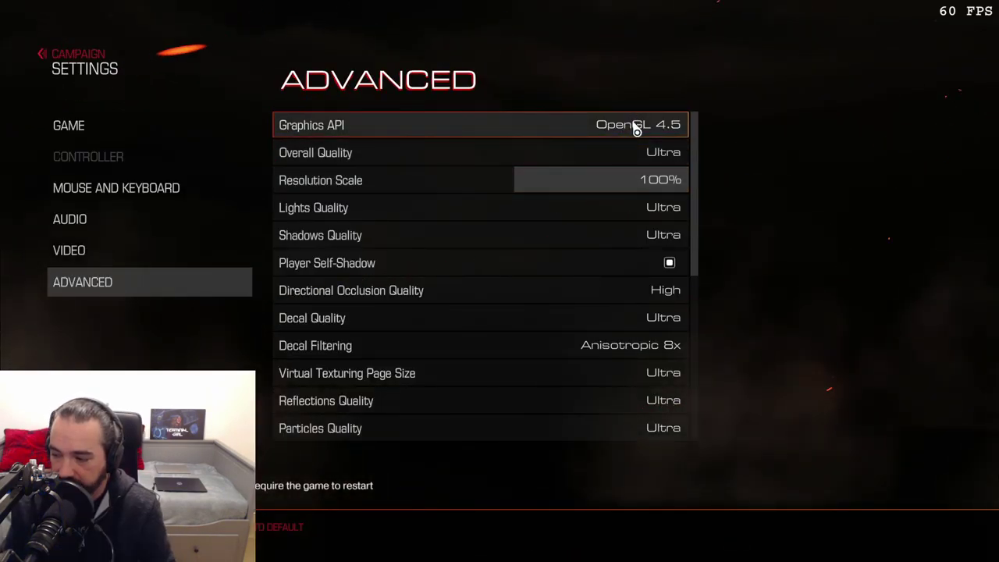
Step: Switch DOOM's Graphics API from OpenGL 4.5 to Vulkan and accept the restart
click(635, 128)
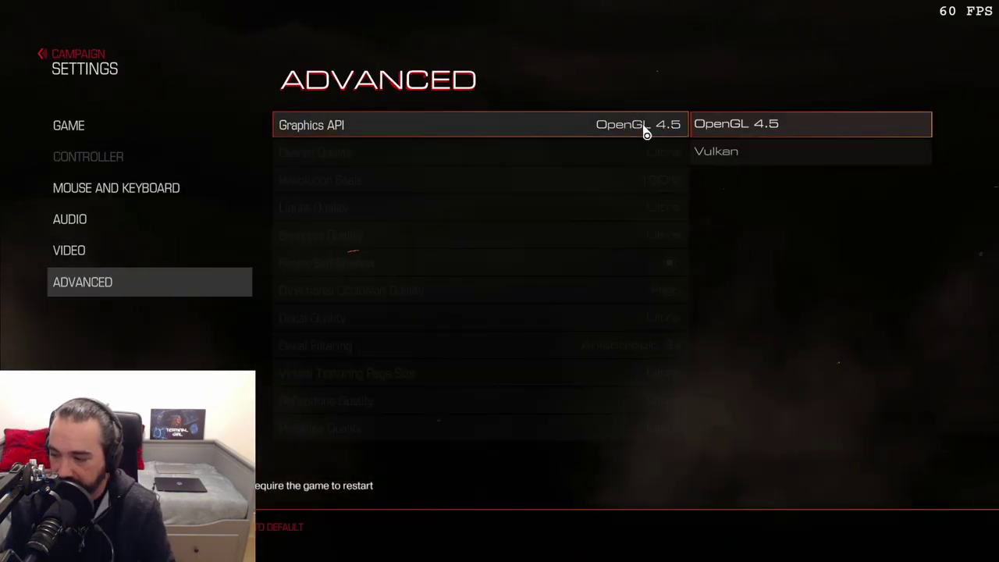
click(720, 155)
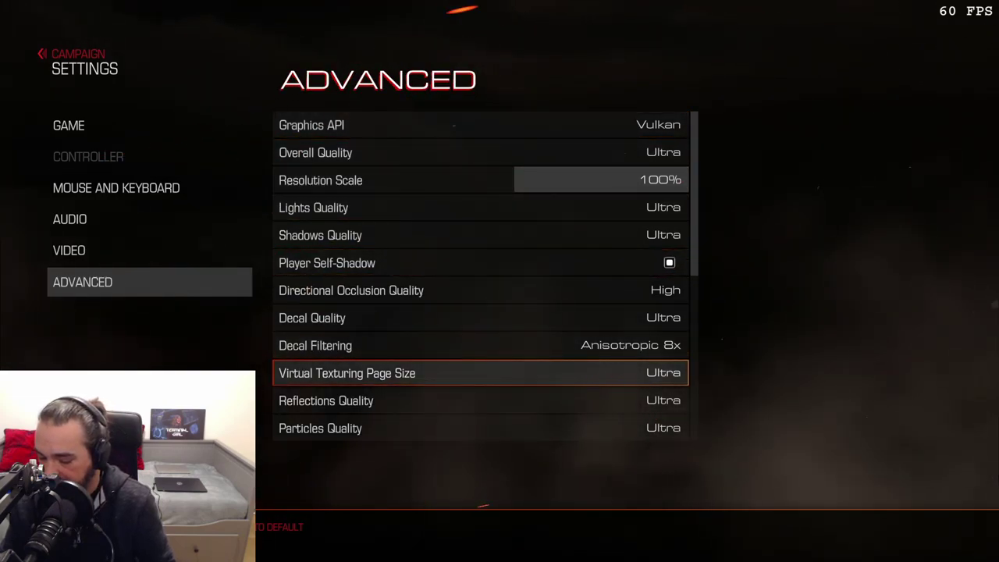
key(Escape)
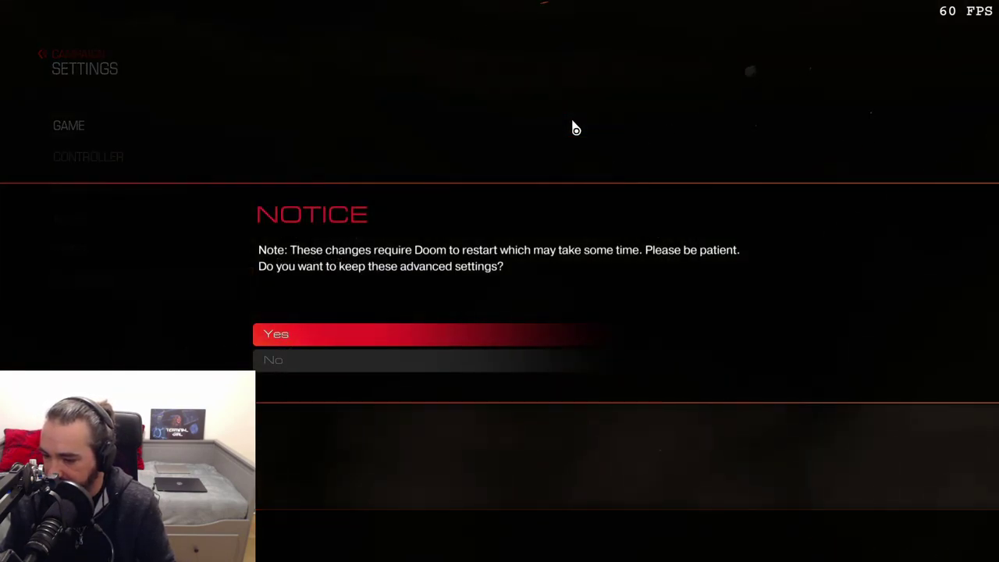
click(299, 338)
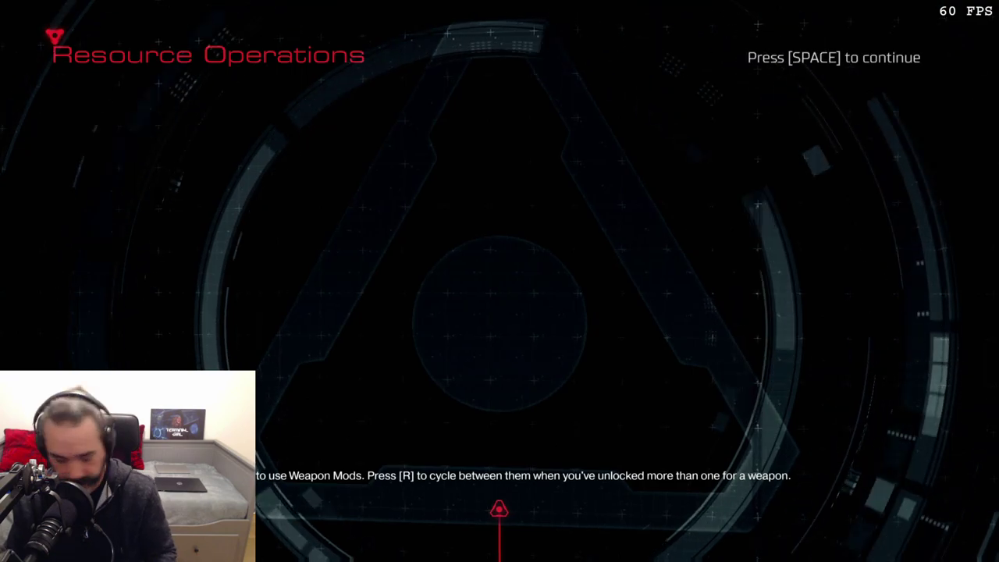
Step: Enter the level, advance down the hangar and shotgun the first imp
key(space)
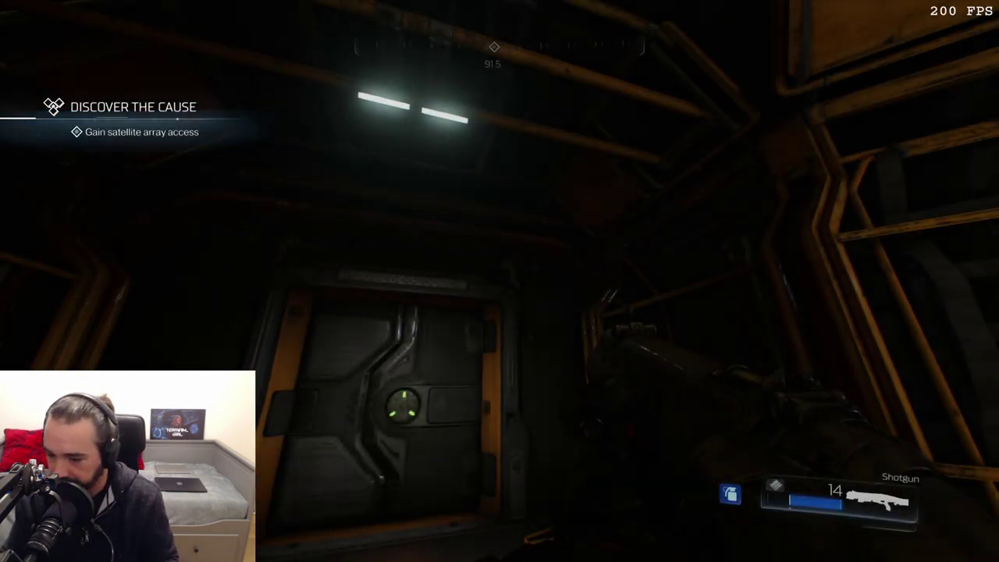
key(w)
key(b)
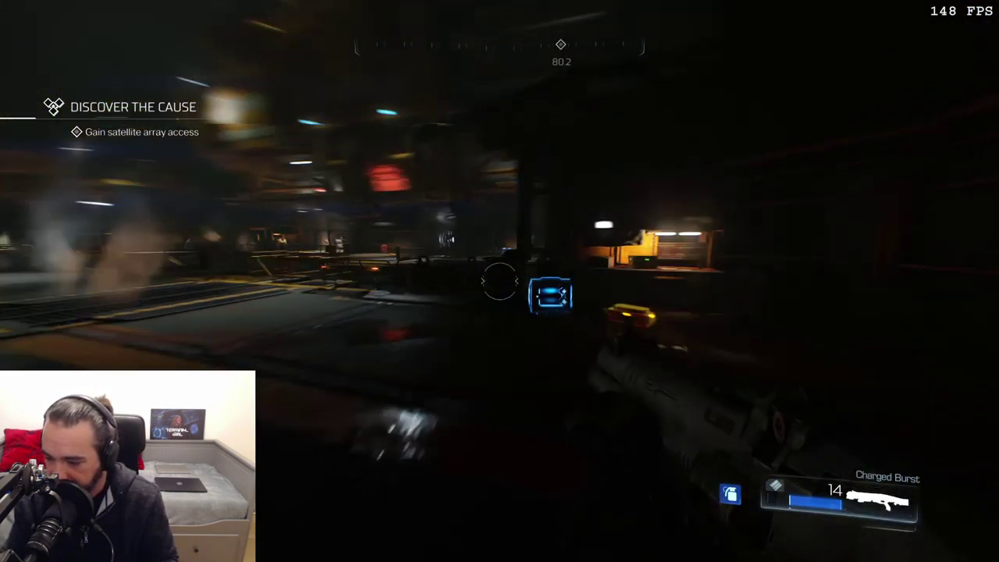
key(w)
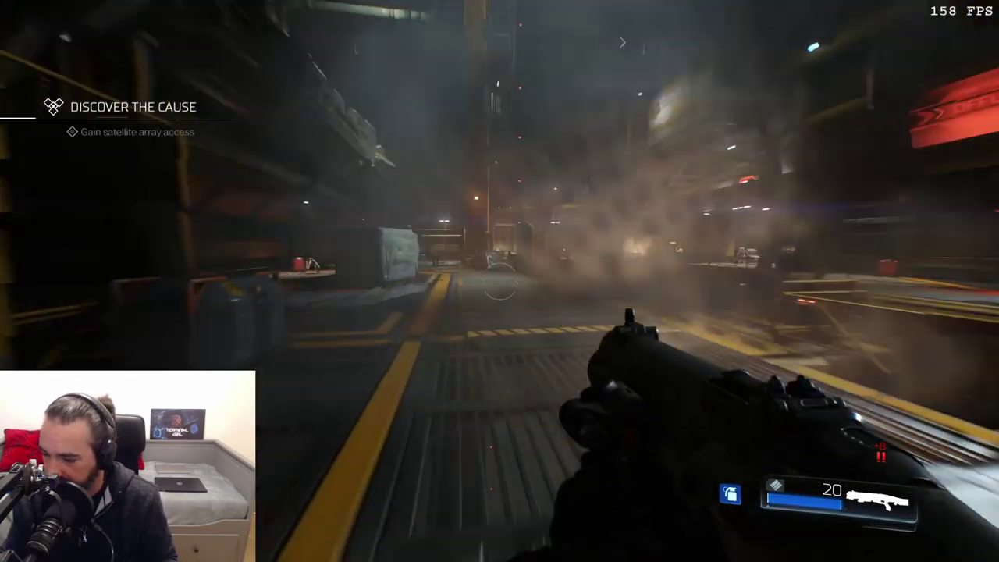
key(w)
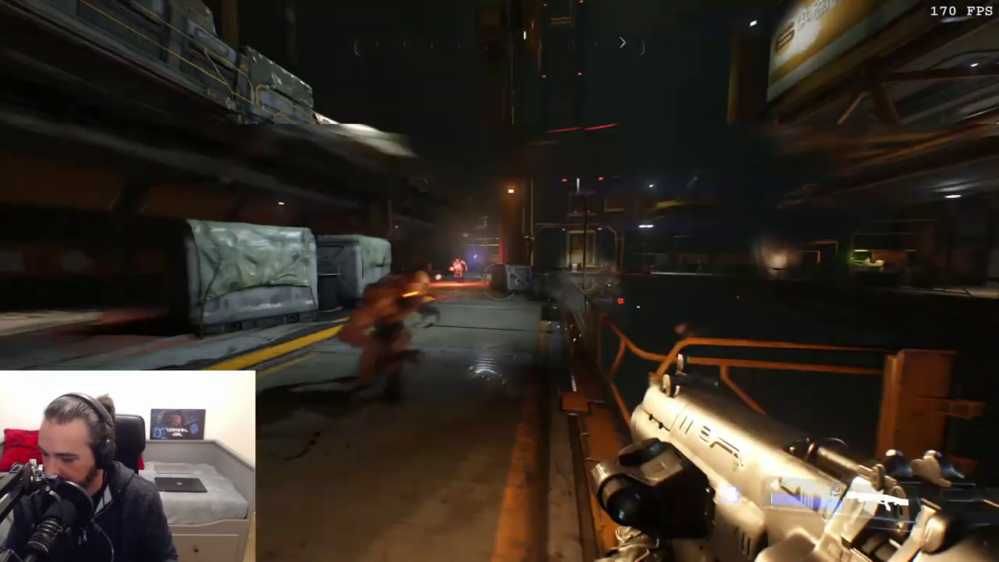
click(499, 281)
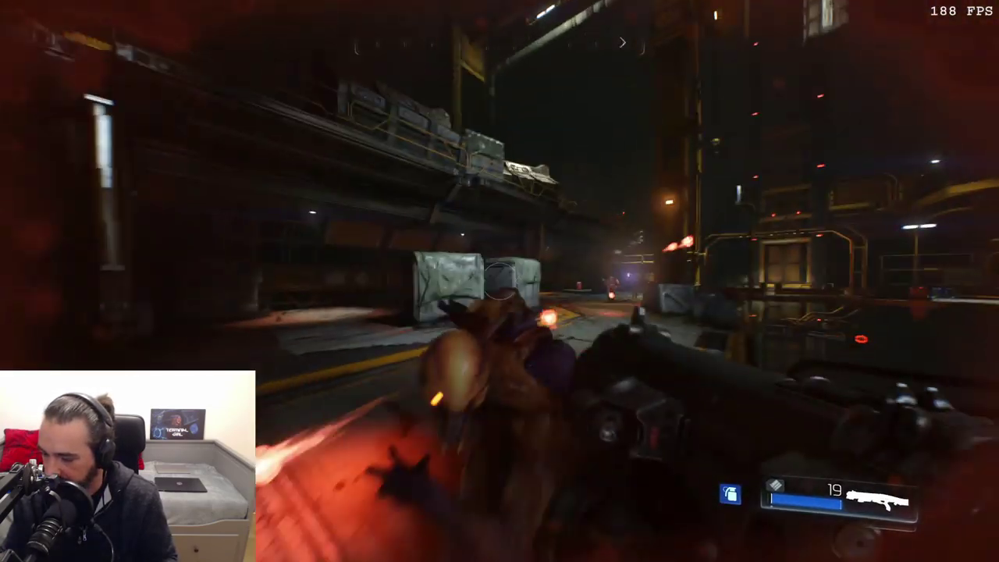
click(500, 282)
Step: Move past the crates and kill the imp in the corridor
key(w)
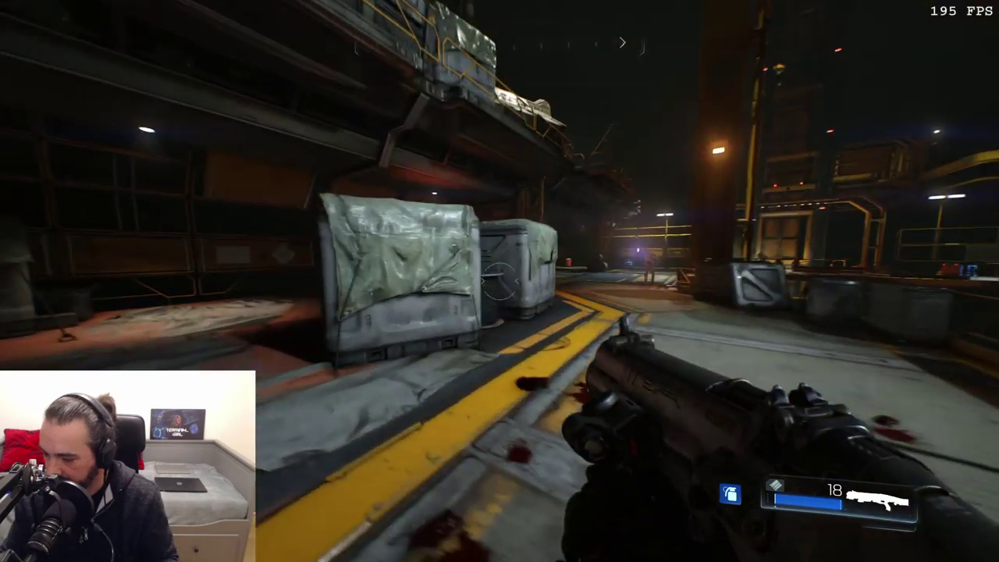
key(w)
click(499, 281)
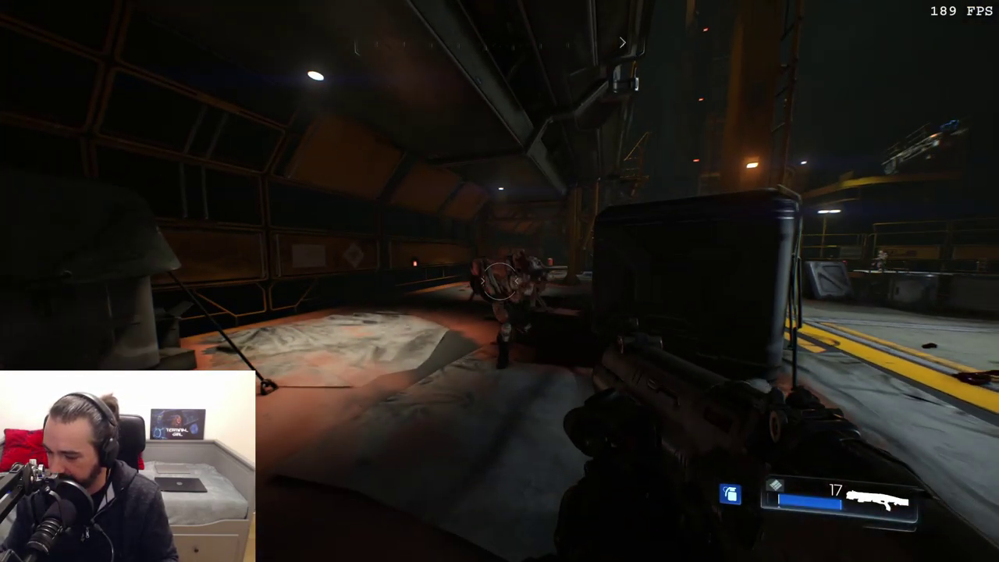
click(500, 281)
click(500, 281)
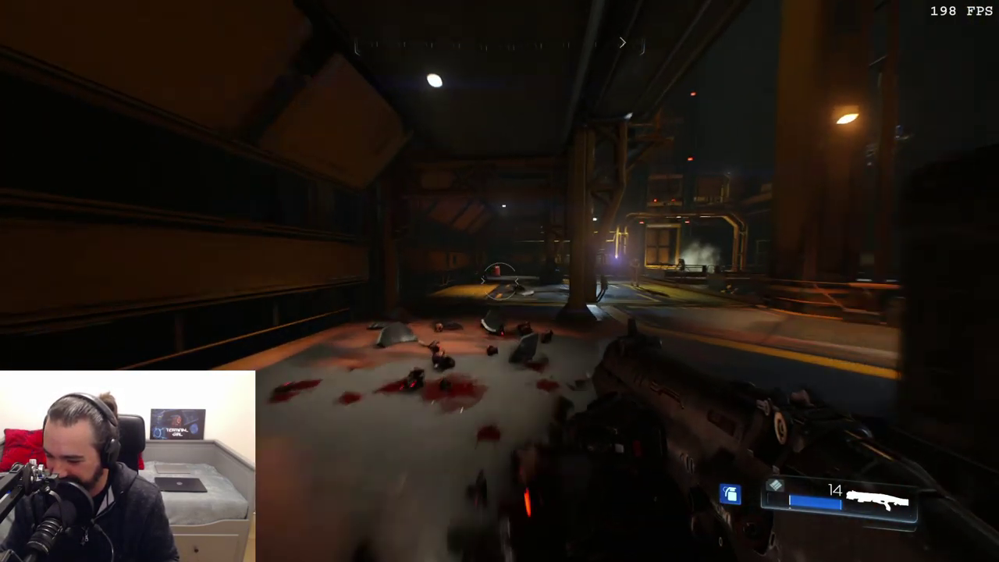
Step: Clear the yard enemies, glory-kill the soldier, then pause and choose to quit
click(499, 282)
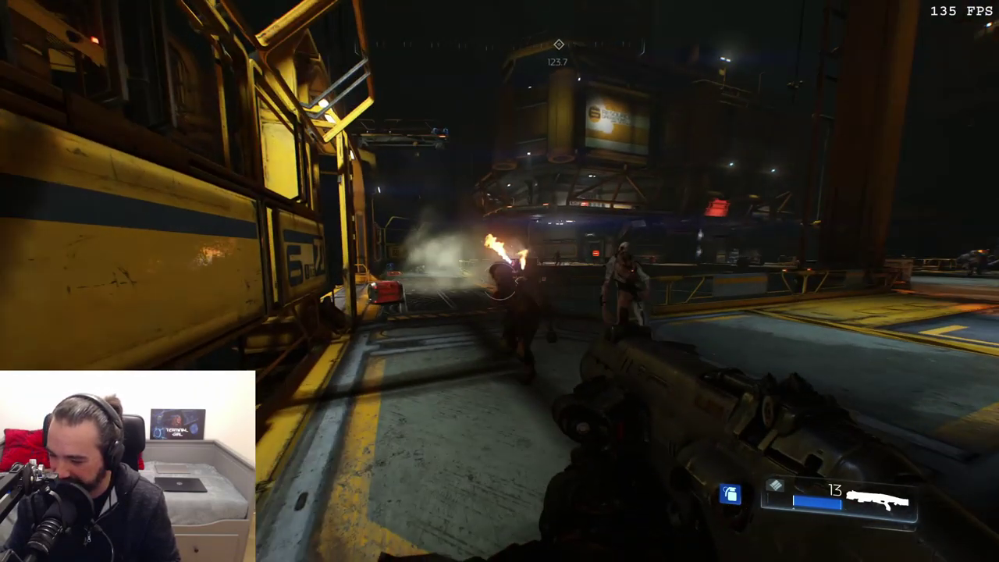
click(500, 281)
click(500, 281)
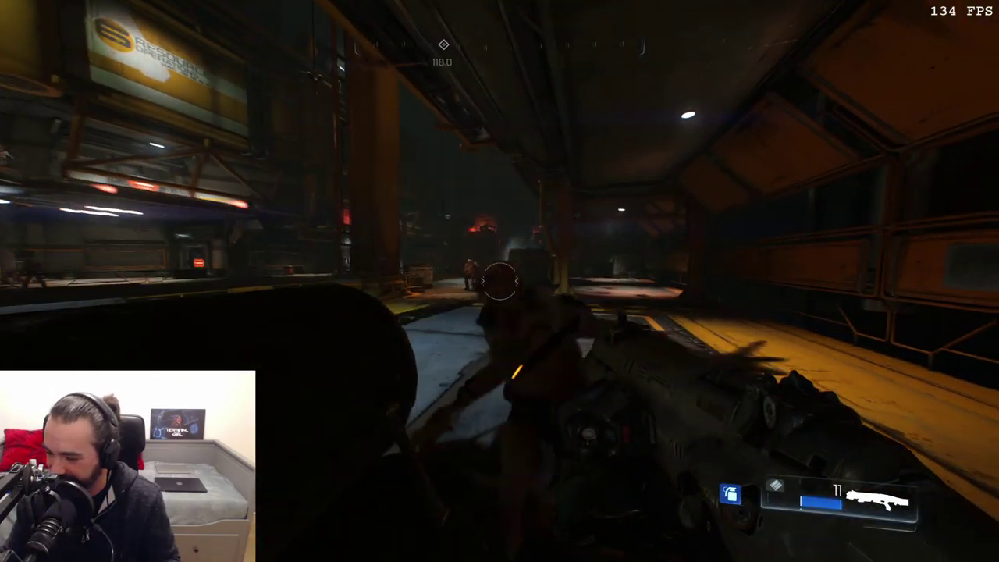
click(500, 281)
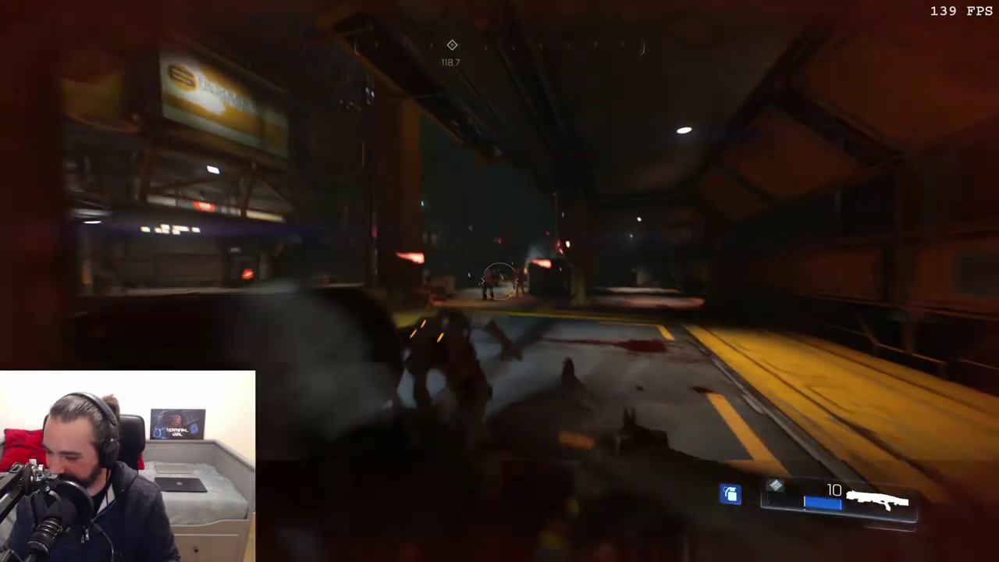
click(500, 281)
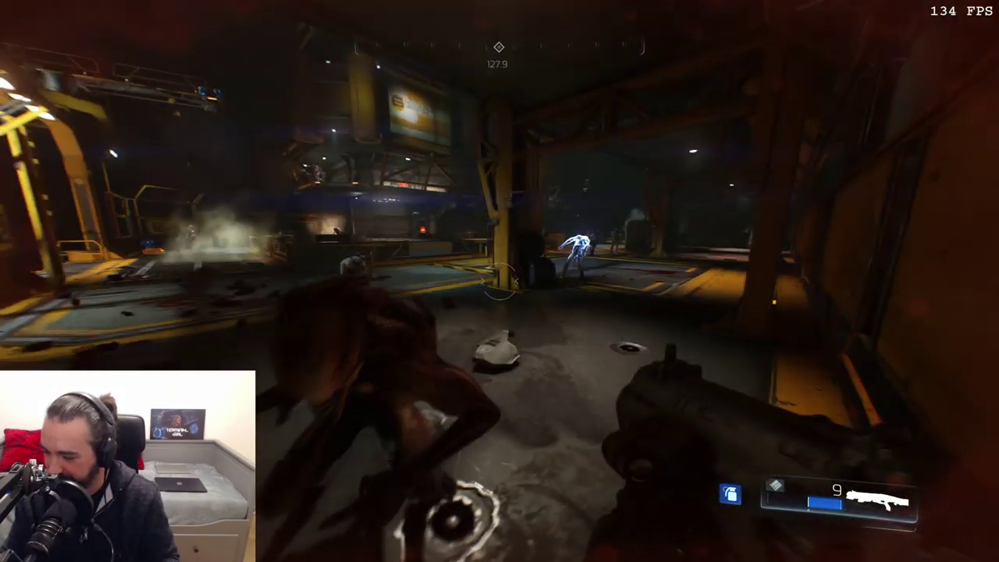
key(e)
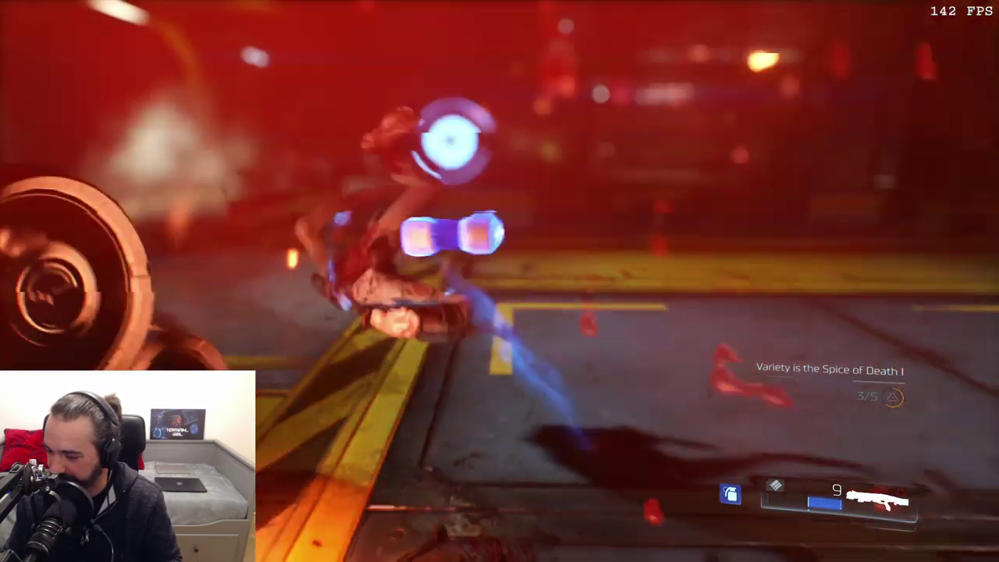
key(Escape)
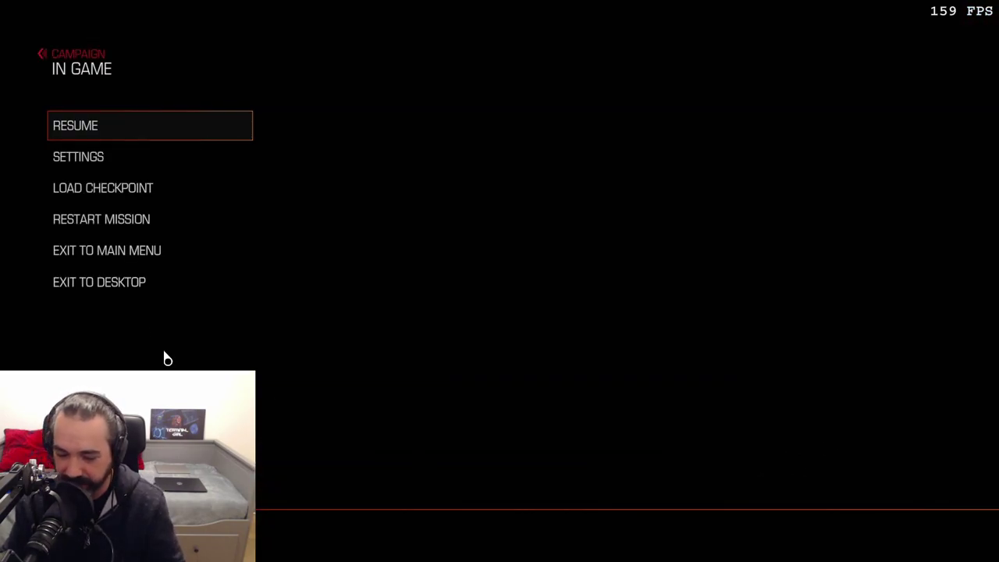
click(125, 286)
Step: Confirm quitting DOOM and open the 'Installing Graphics Drivers' guide from the Lutris warning
click(316, 334)
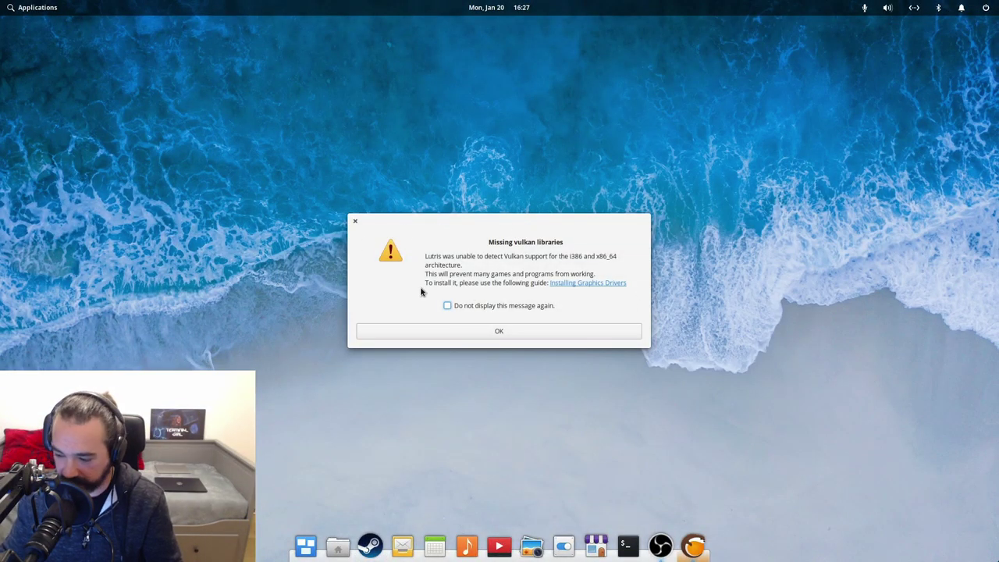
click(594, 285)
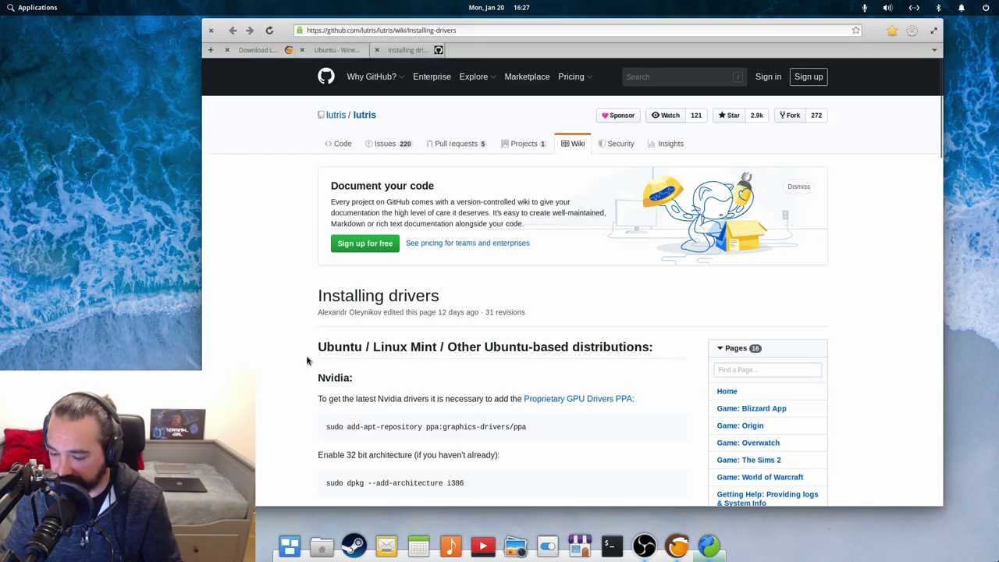
Step: Open a terminal and arrange it beside the browser's Installing drivers wiki page
scroll(306, 361, down, 2)
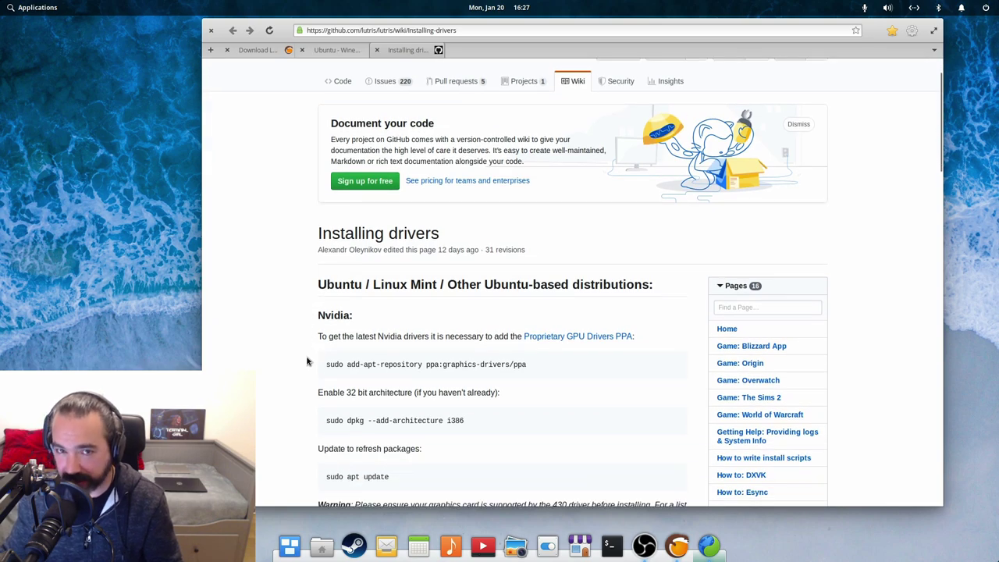
scroll(307, 361, down, 2)
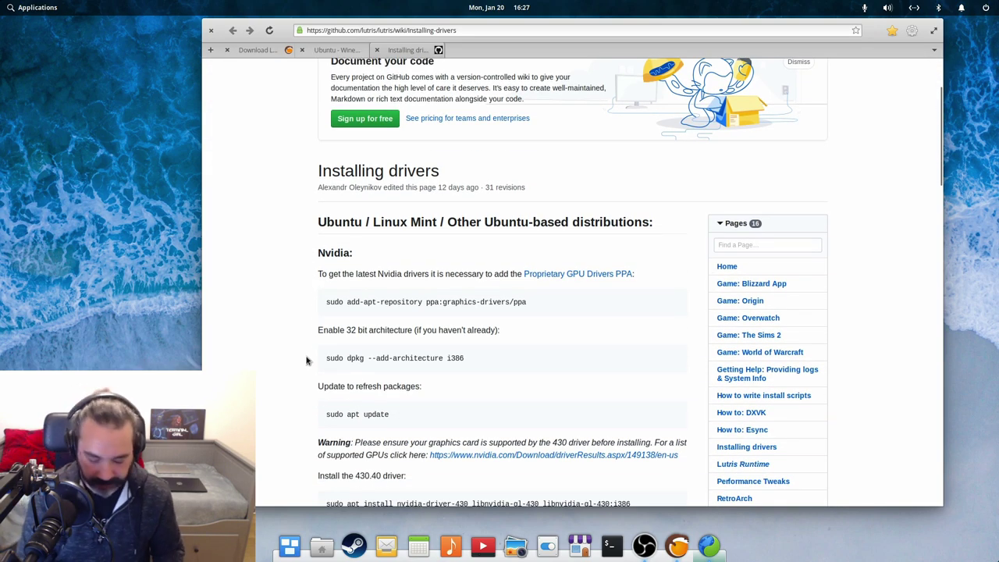
key(ctrl+alt+t)
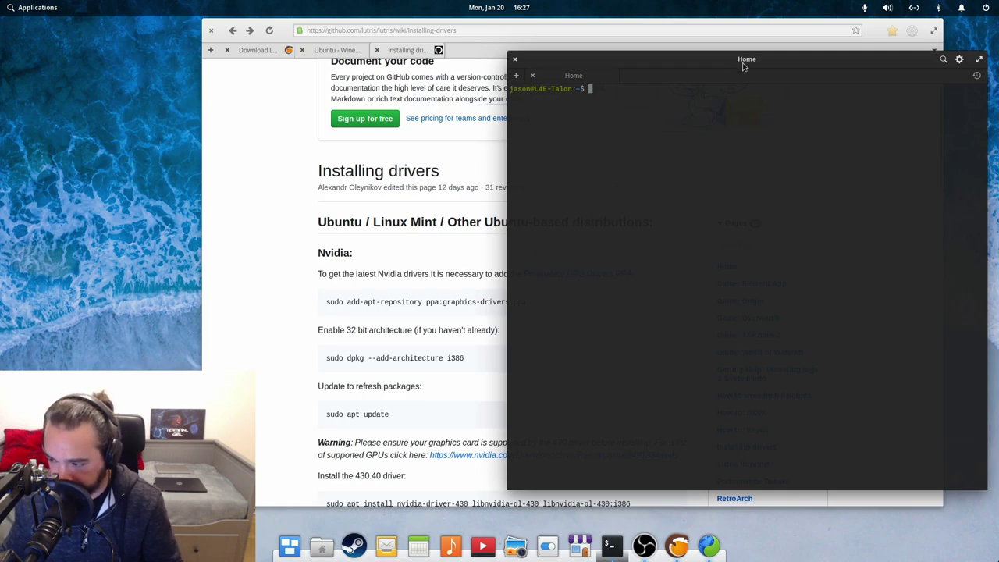
drag(744, 66, 755, 52)
drag(538, 22, 476, 9)
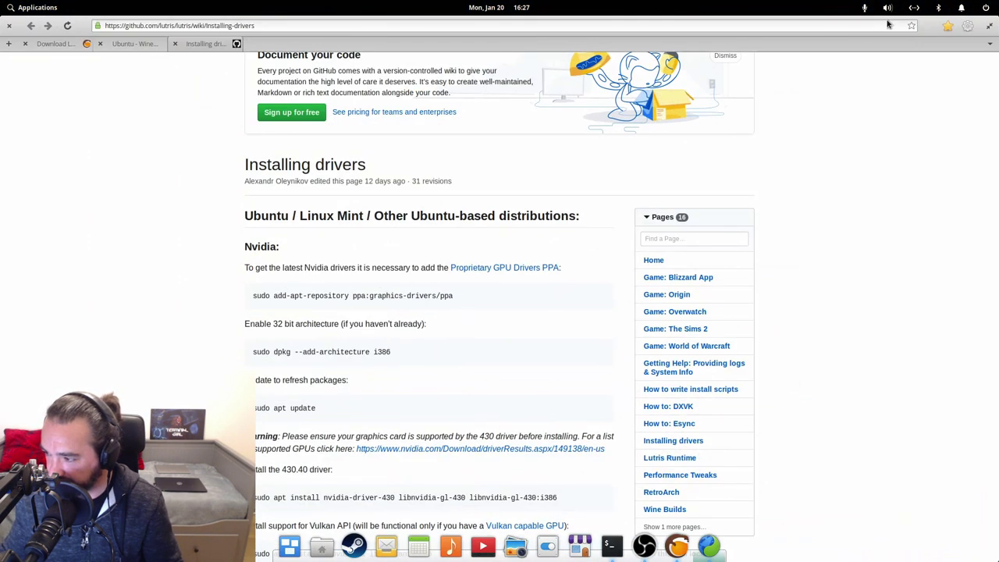
double_click(879, 22)
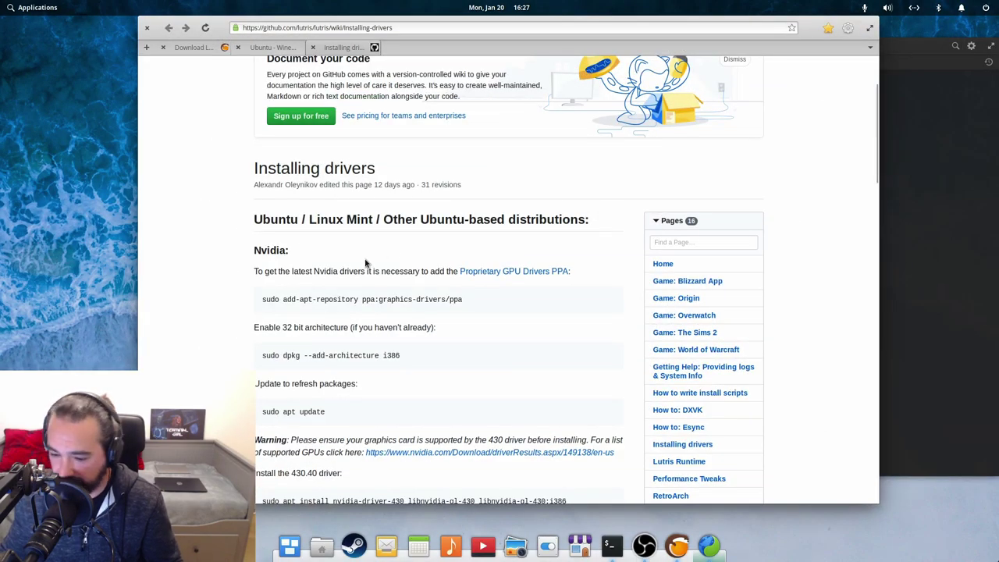
Step: Copy the 'sudo apt install libvulkan1 libvulkan1:i386' command and bring the terminal forward
triple_click(347, 356)
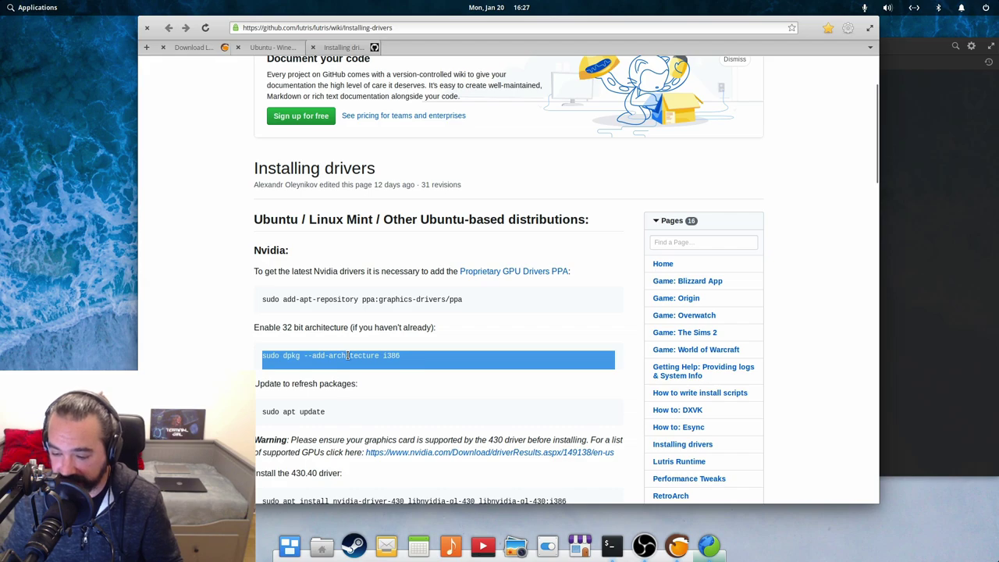
scroll(419, 381, down, 3)
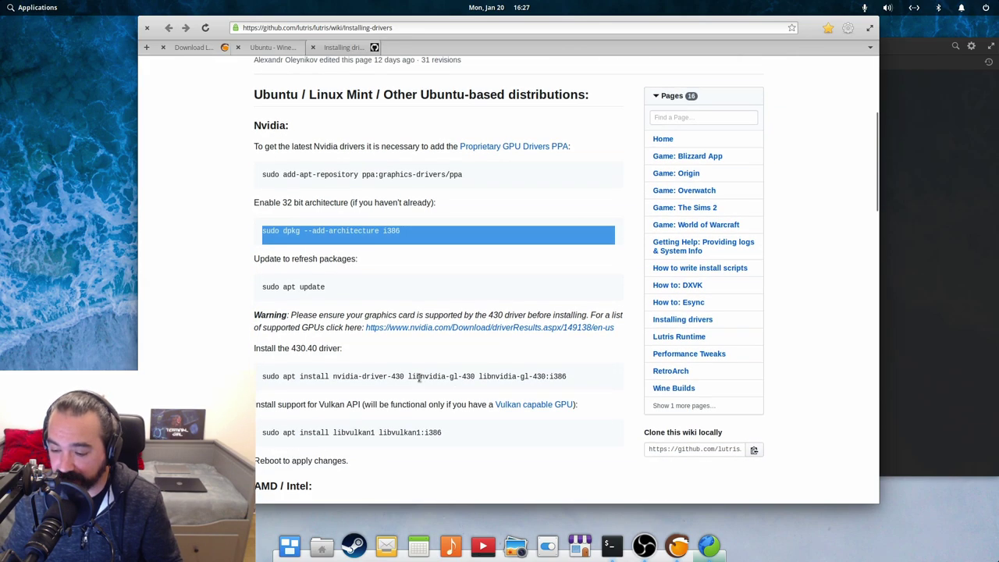
scroll(419, 379, down, 2)
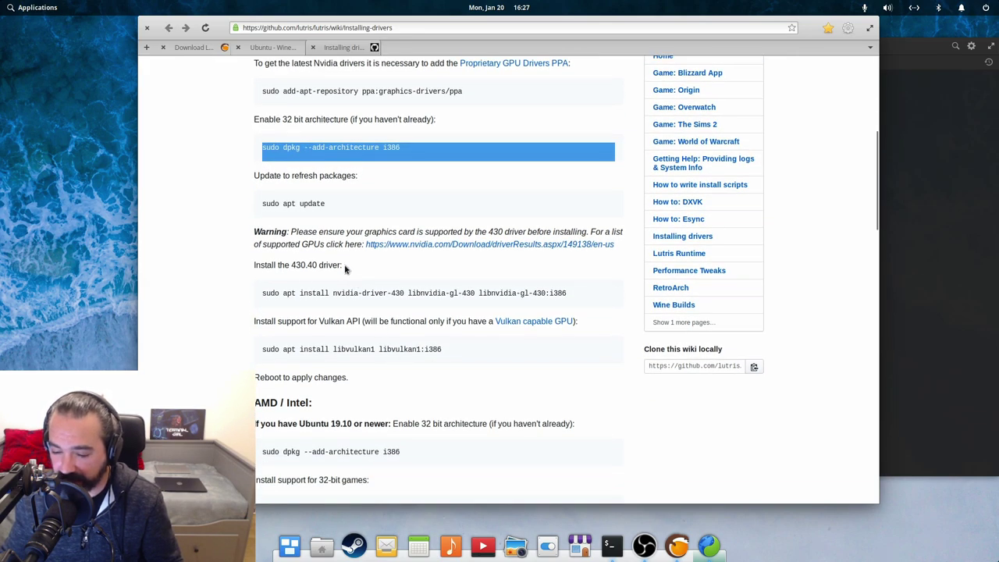
triple_click(272, 264)
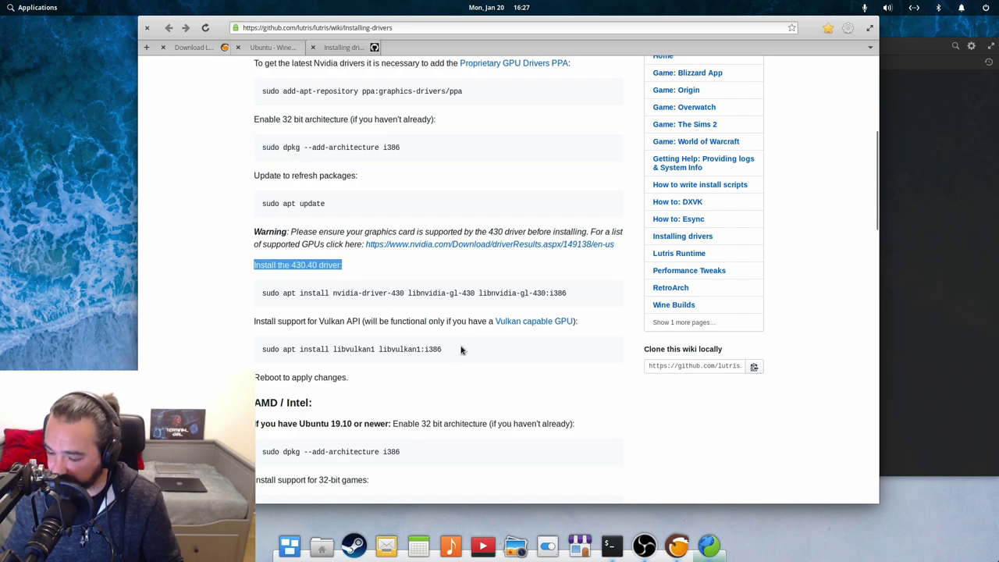
triple_click(400, 351)
click(424, 353)
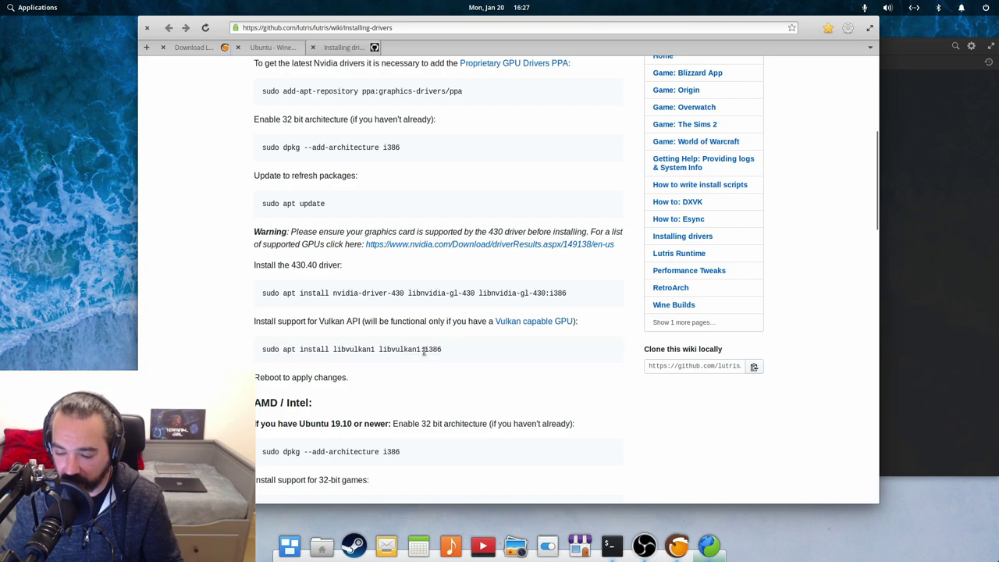
drag(410, 353, 255, 353)
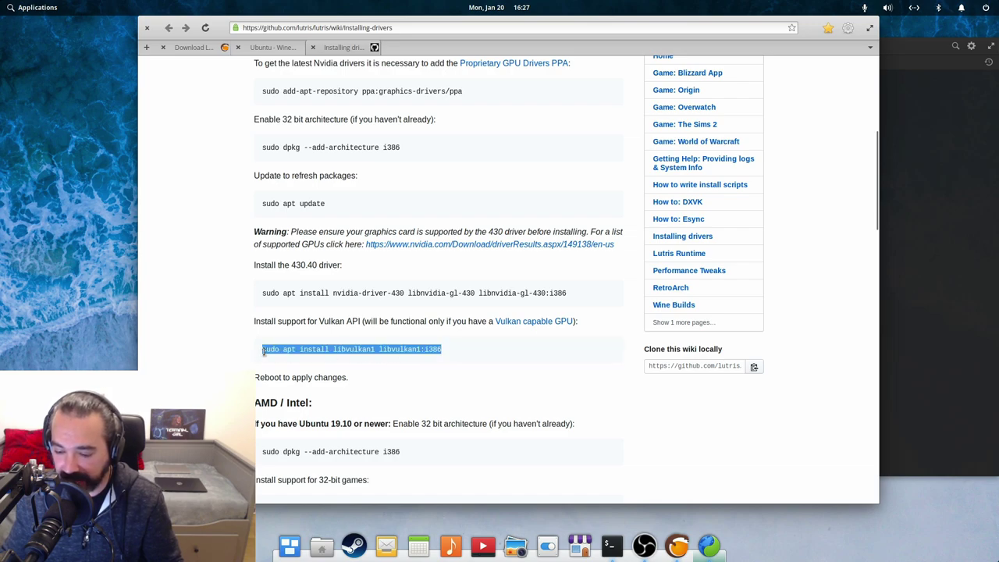
right_click(300, 351)
click(336, 412)
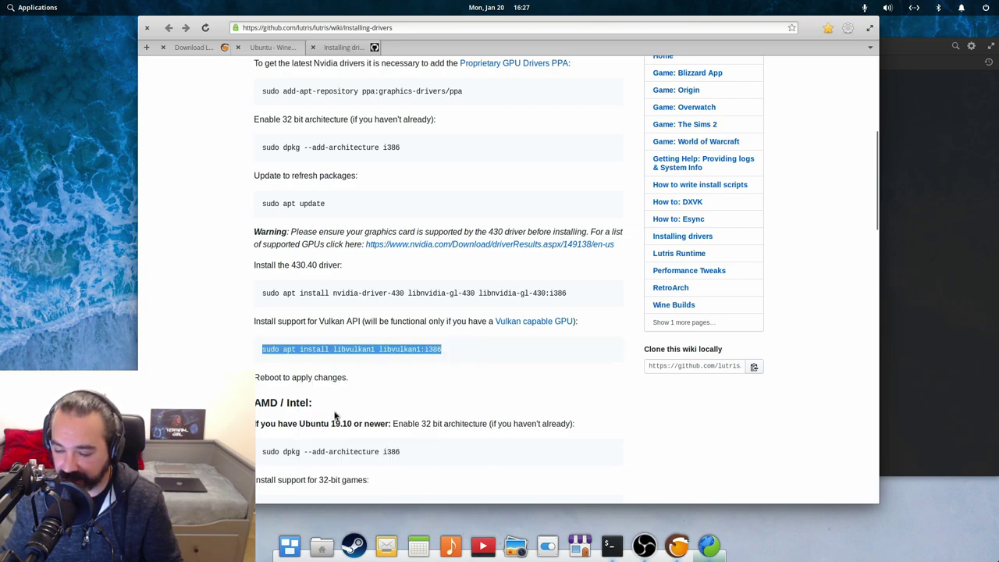
click(898, 47)
right_click(623, 101)
Step: Paste and run the libvulkan1 install command with the sudo password, then hide the terminal
click(659, 118)
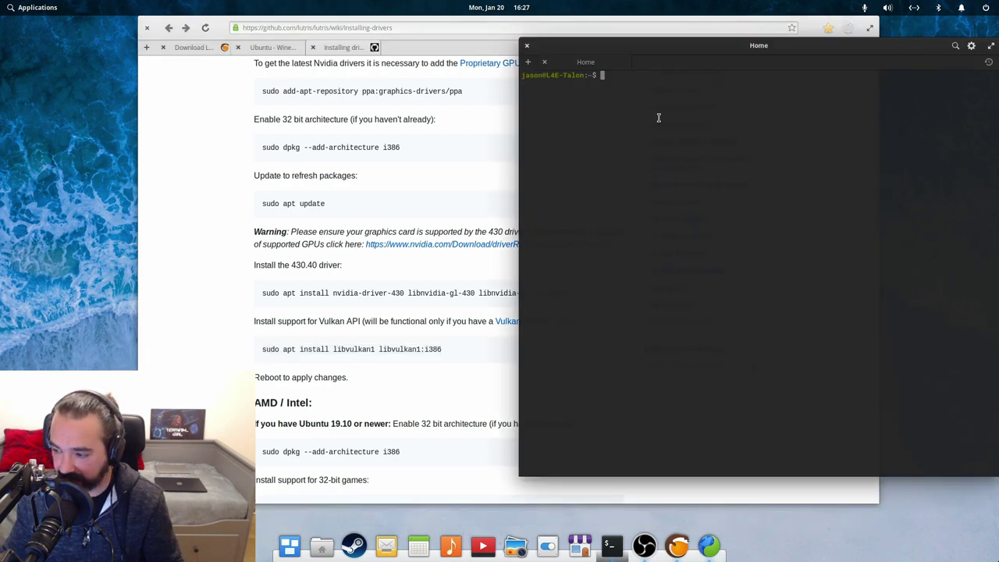
click(829, 297)
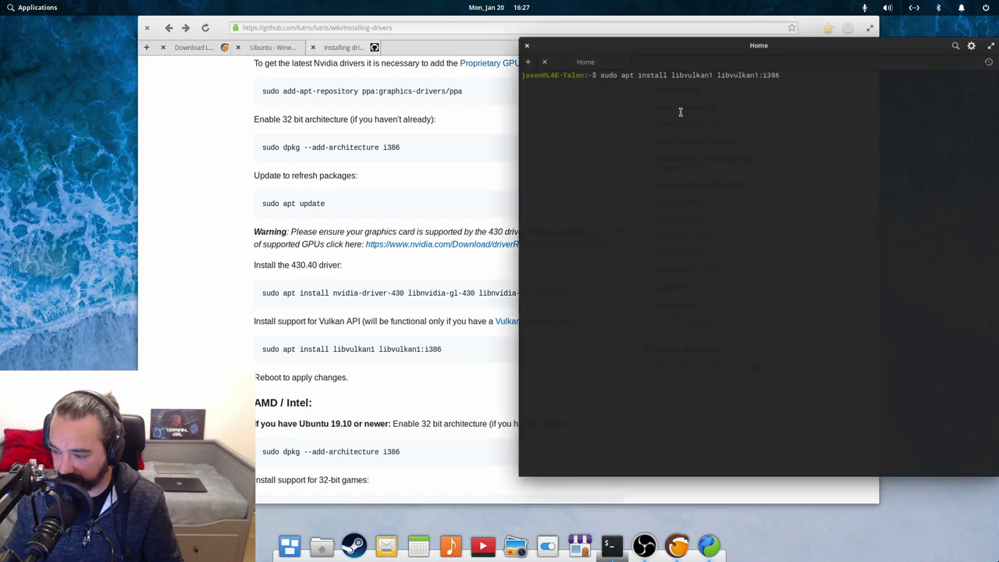
key(Return)
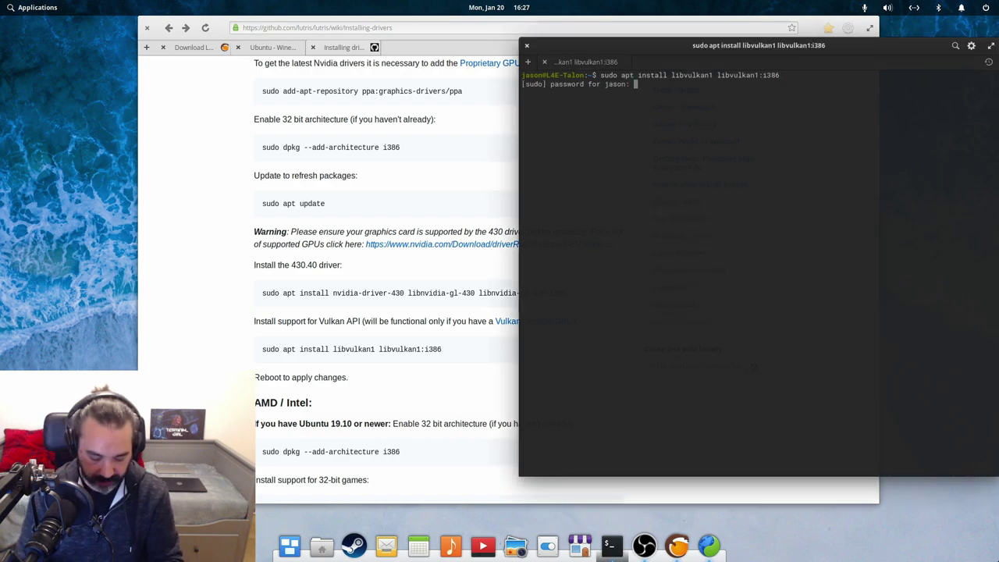
key(Return)
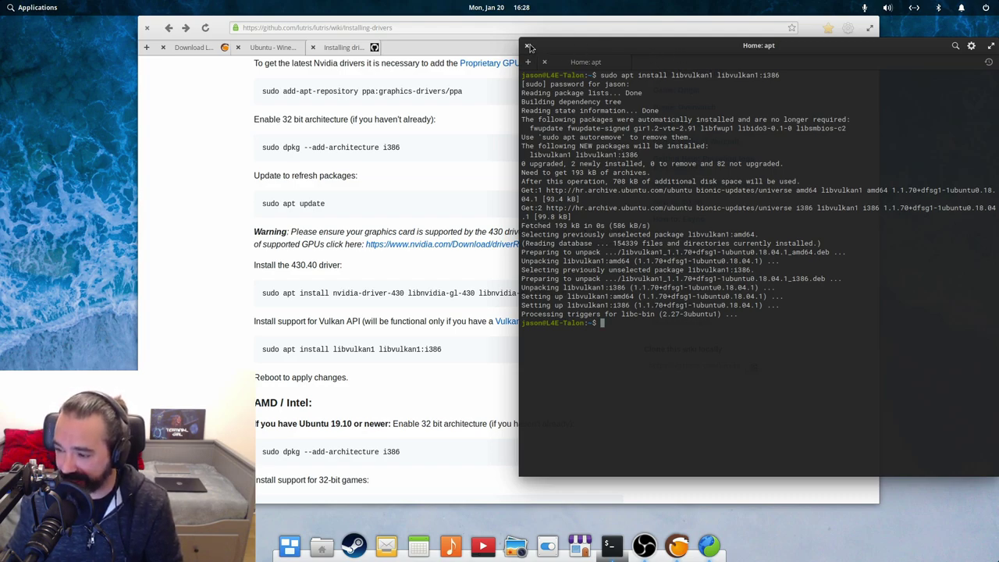
key(F12)
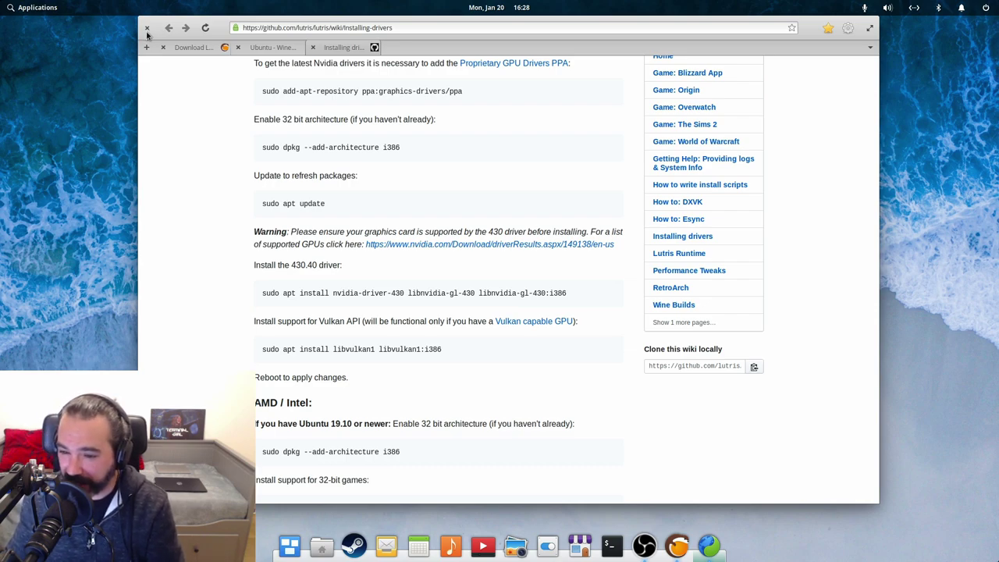
Step: Close the browser and permanently dismiss Lutris's Vulkan notice and donation reminder
click(147, 30)
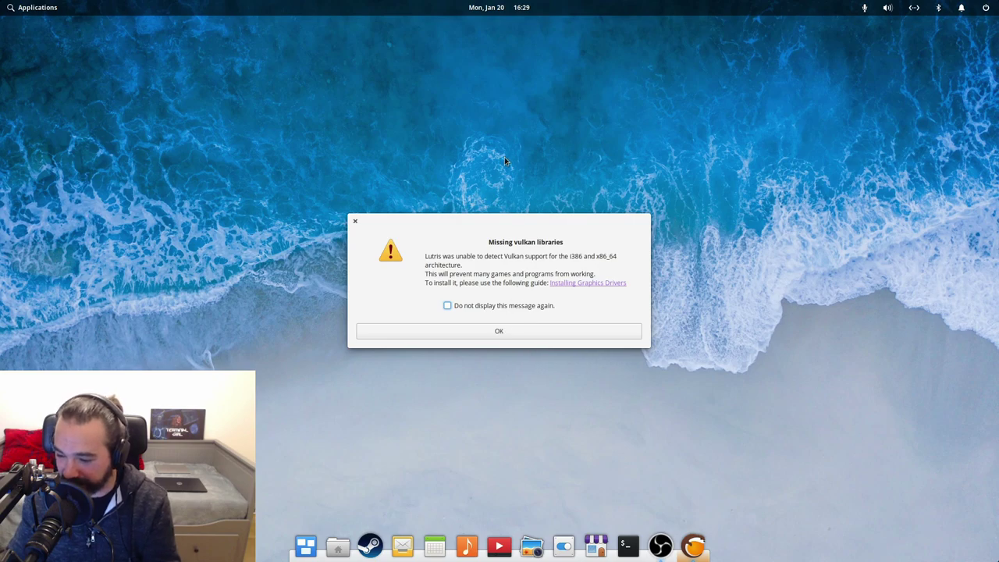
click(473, 309)
click(506, 334)
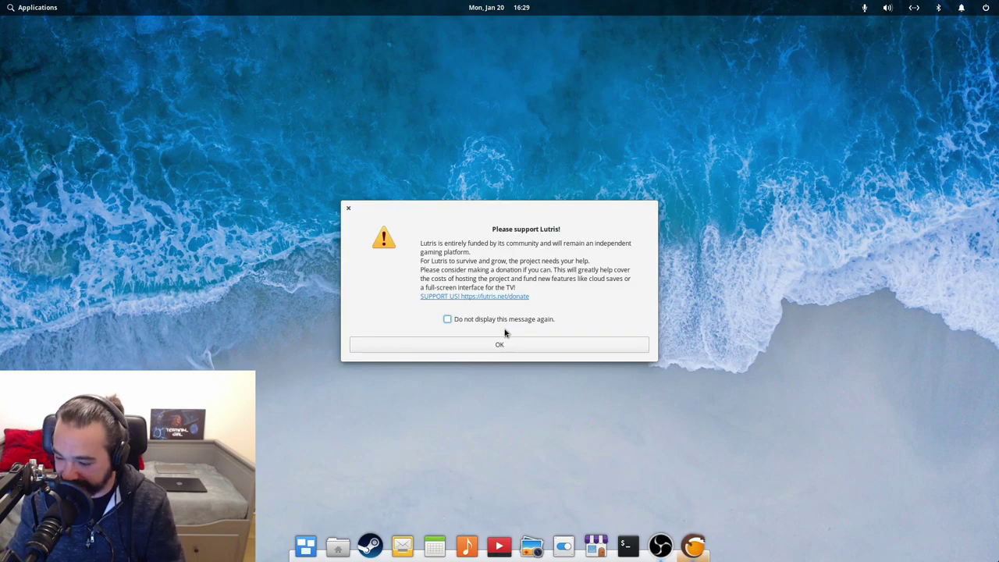
click(484, 322)
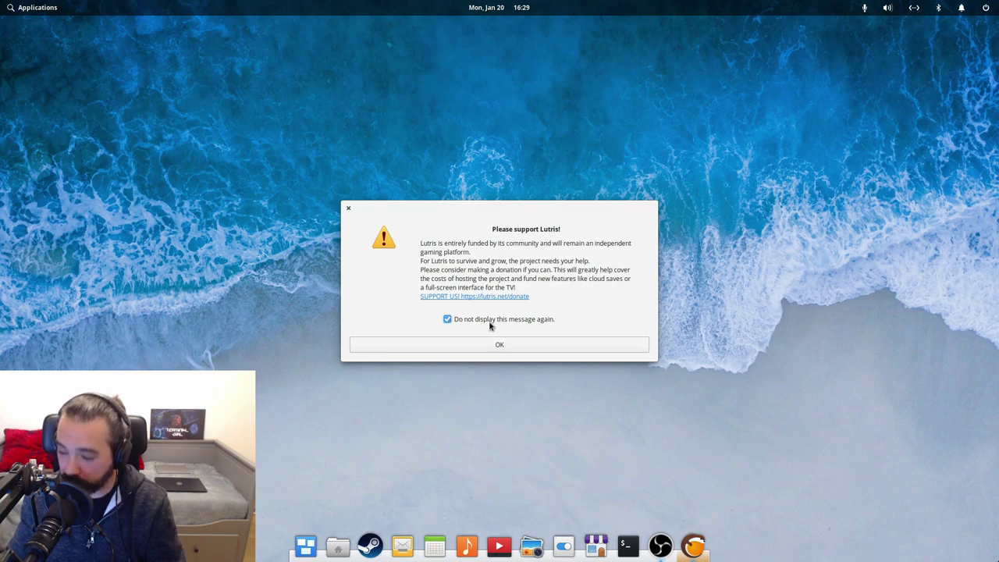
click(500, 344)
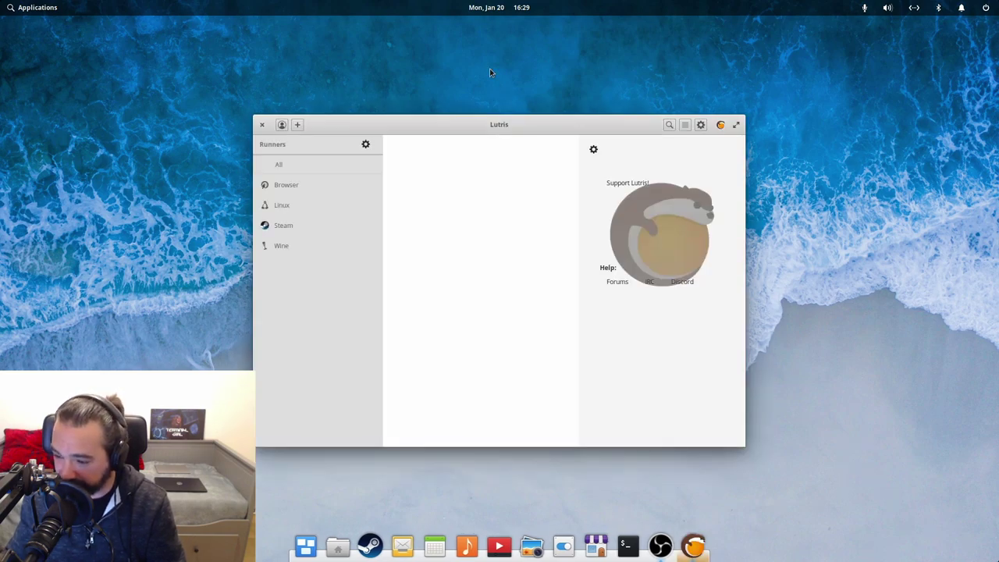
Step: Search Lutris.net for 'overwatch' and start installing the Overwatch result
drag(493, 125, 502, 57)
key(ctrl+f)
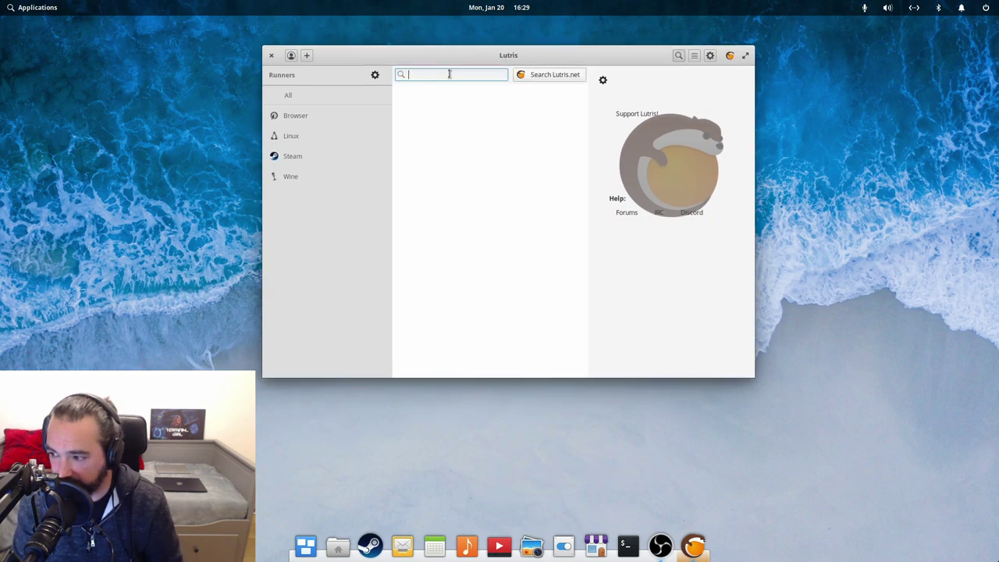
text(ba)
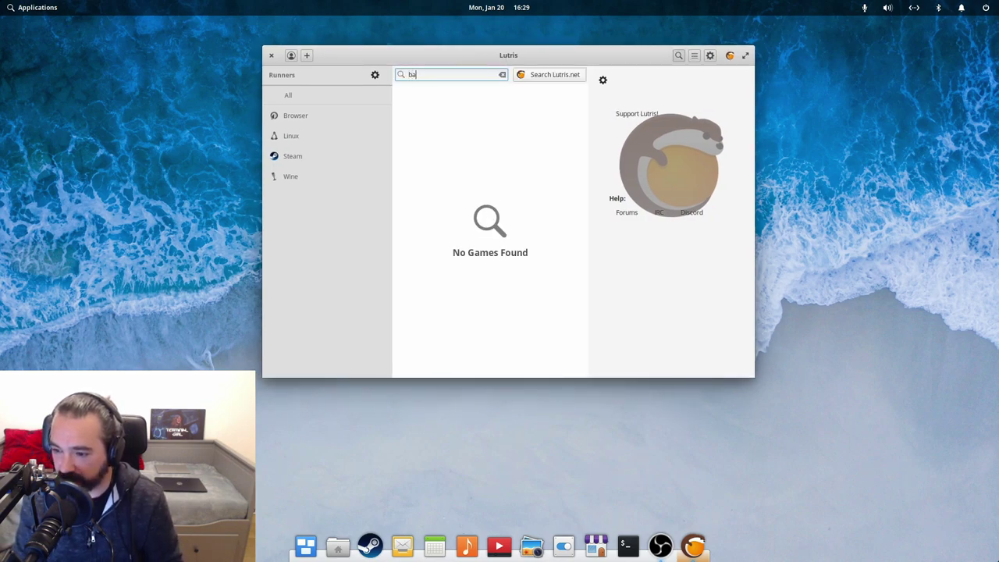
text(tt)
key(BackSpace)
key(BackSpace)
key(BackSpace)
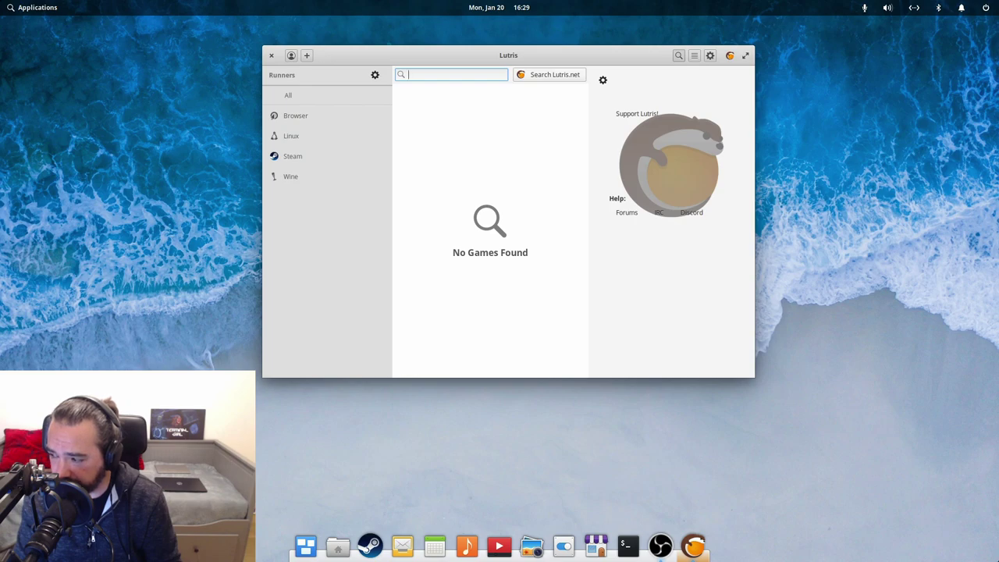
text(overwat)
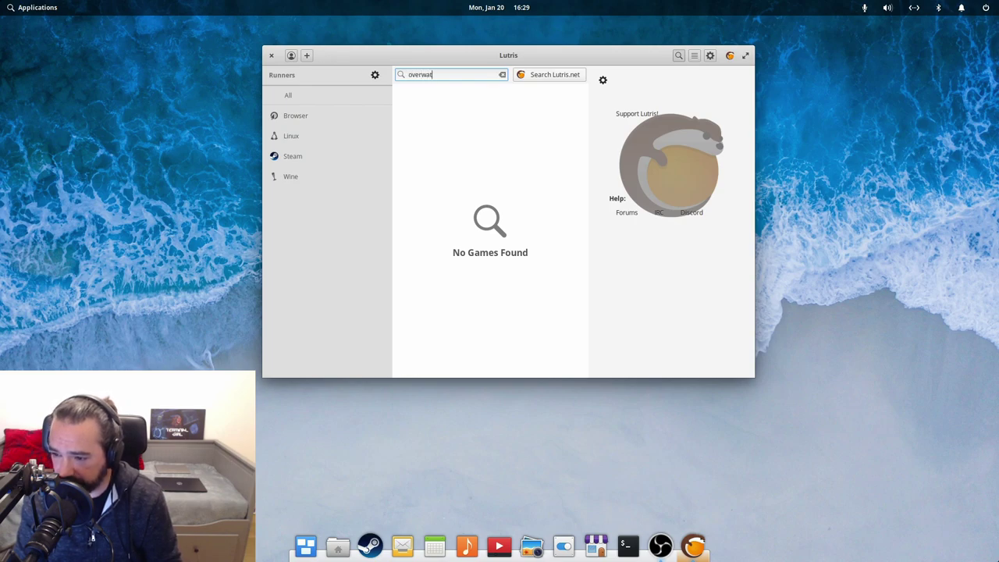
text(ch)
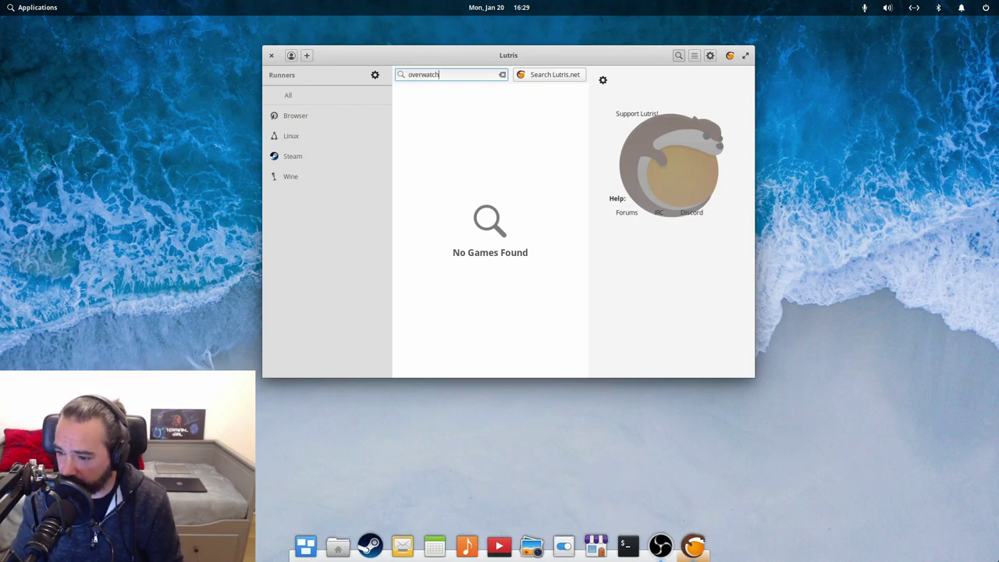
click(561, 74)
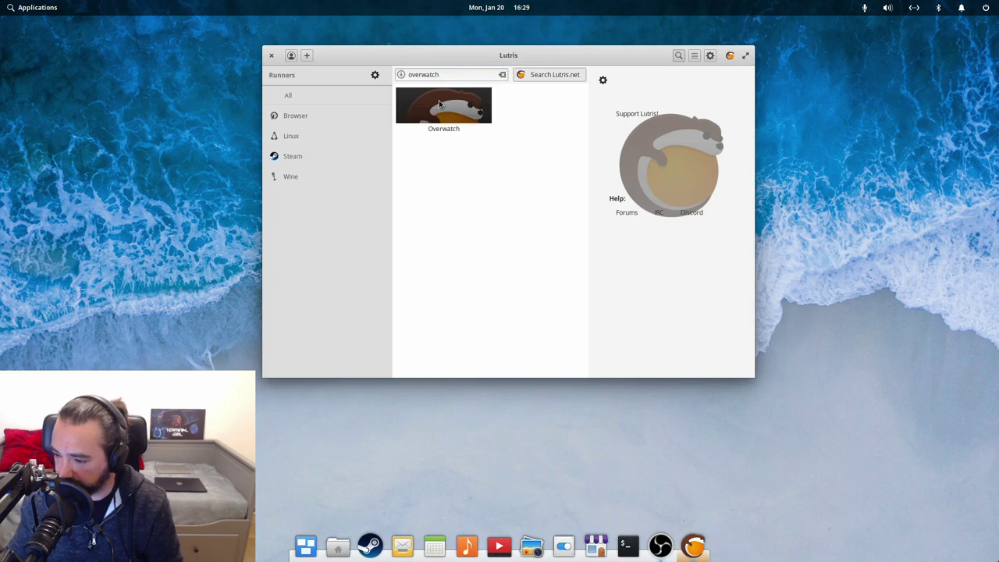
right_click(439, 103)
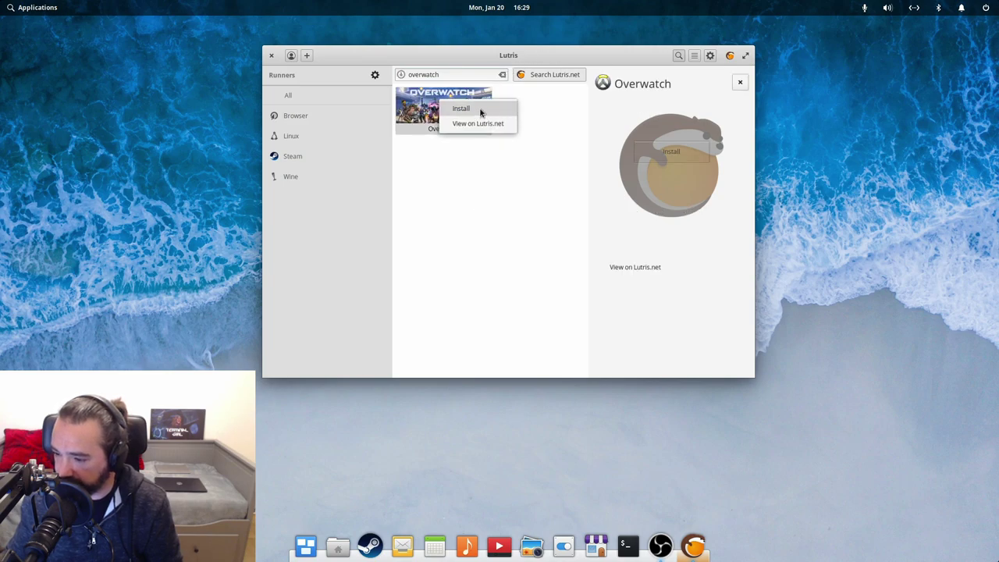
click(462, 109)
Step: Pick the Standard Overwatch installer script, advancing to the ~/Games/overwatch folder prompt
drag(490, 156, 532, 64)
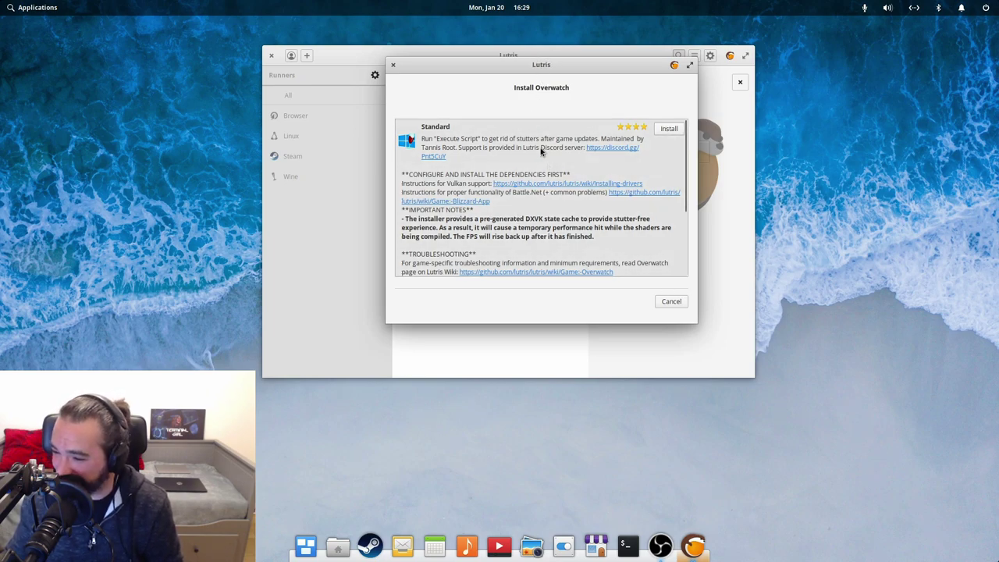
scroll(661, 168, down, 5)
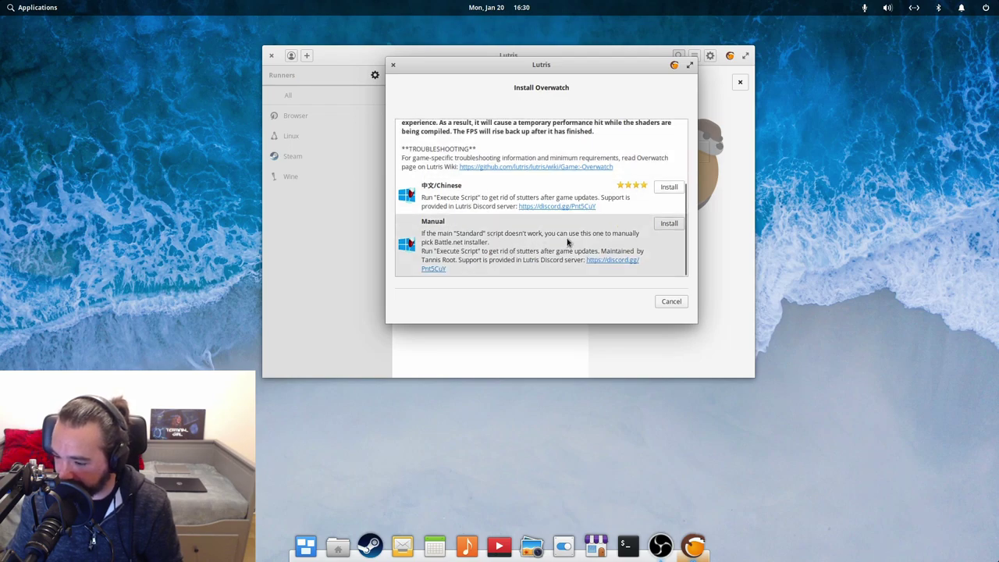
scroll(570, 245, up, 5)
click(670, 129)
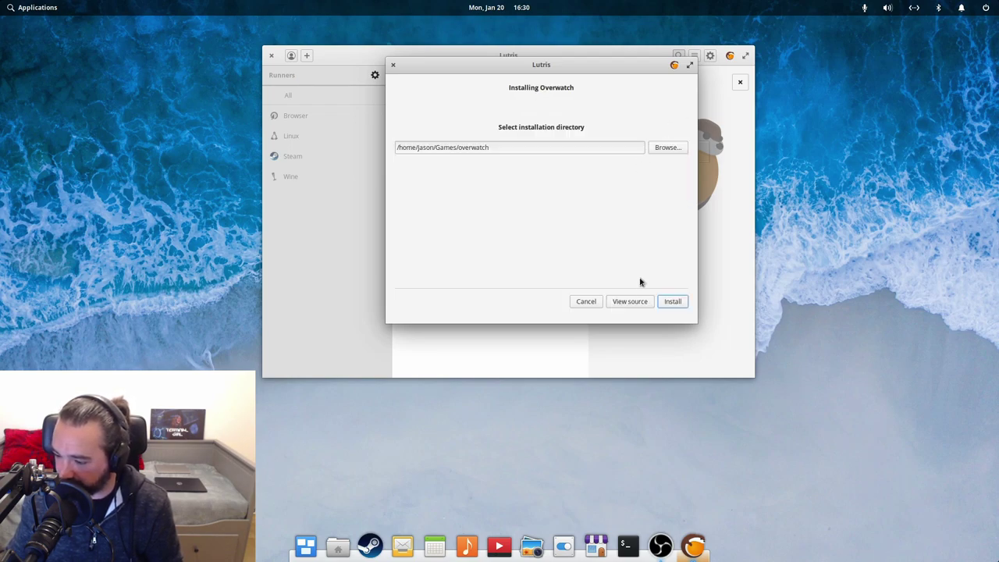
Step: Accept the default Overwatch folder, let Wine install Mono, and close the finished installer
click(680, 304)
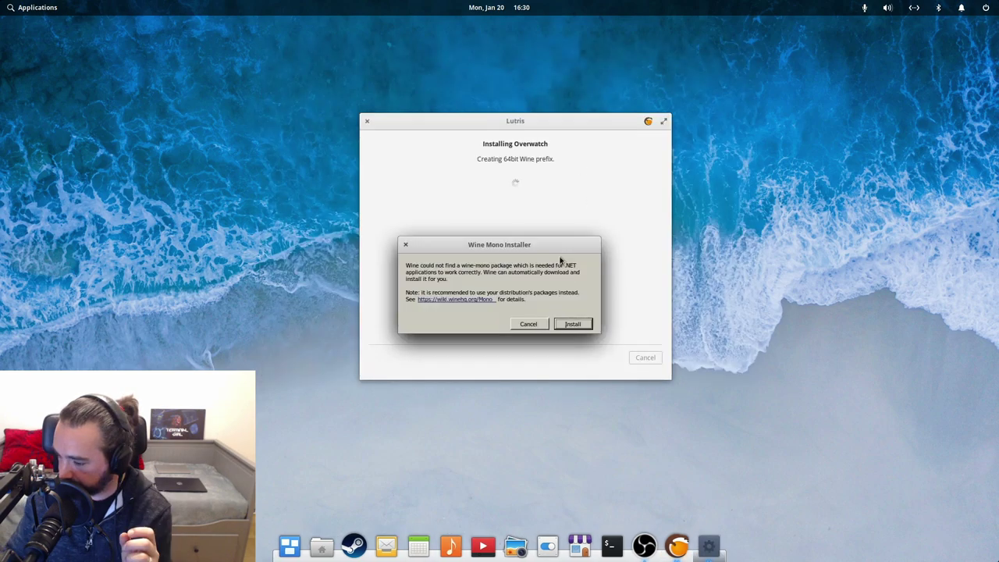
drag(497, 249, 510, 217)
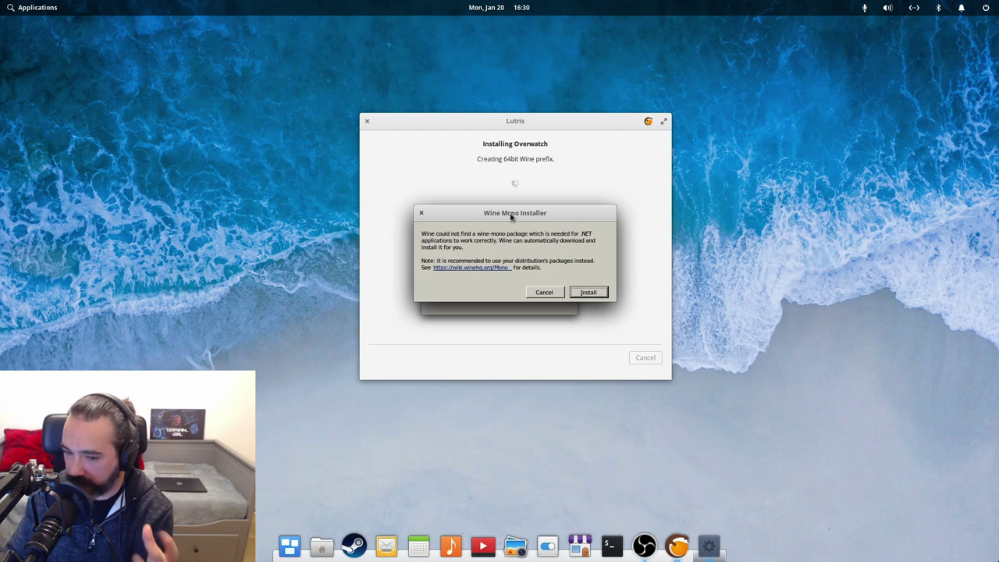
click(585, 295)
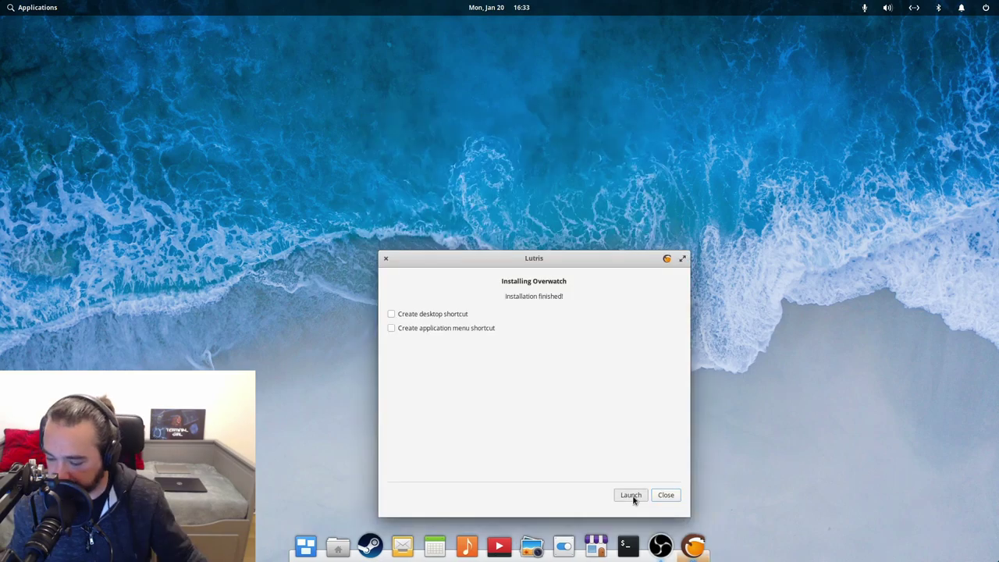
click(632, 496)
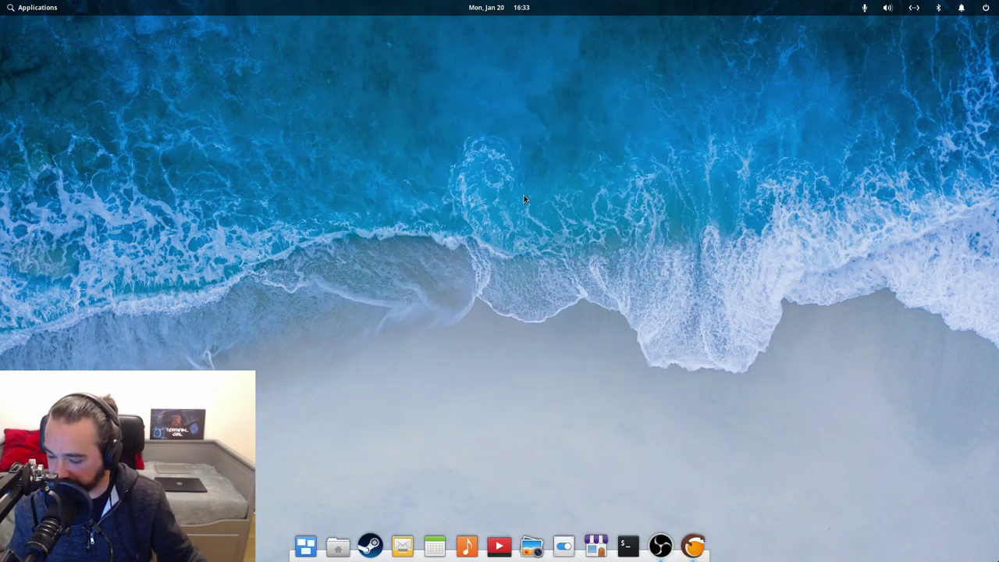
Step: Relaunch Battle.net from Lutris, select StarCraft II and start its install at the default location
click(693, 548)
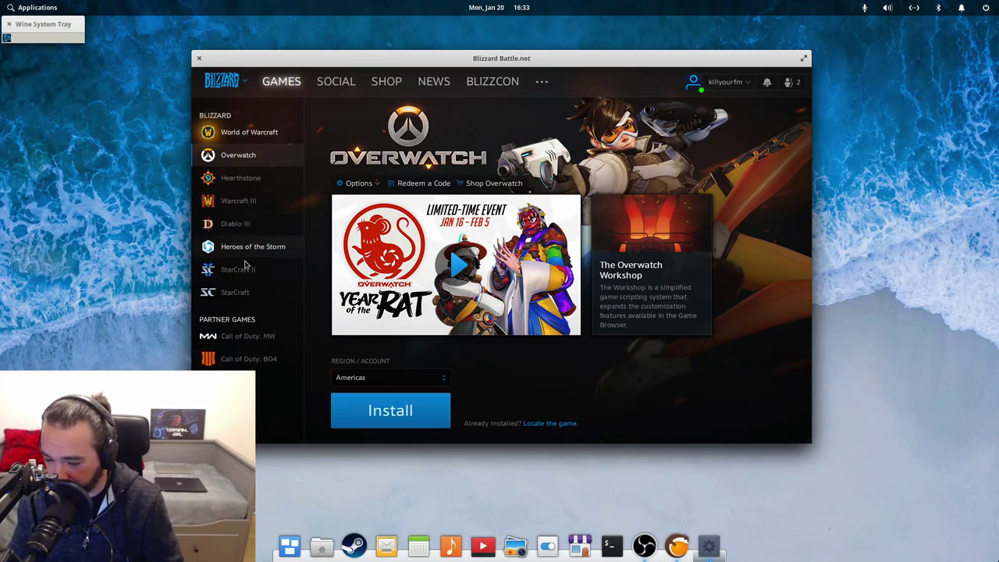
click(242, 270)
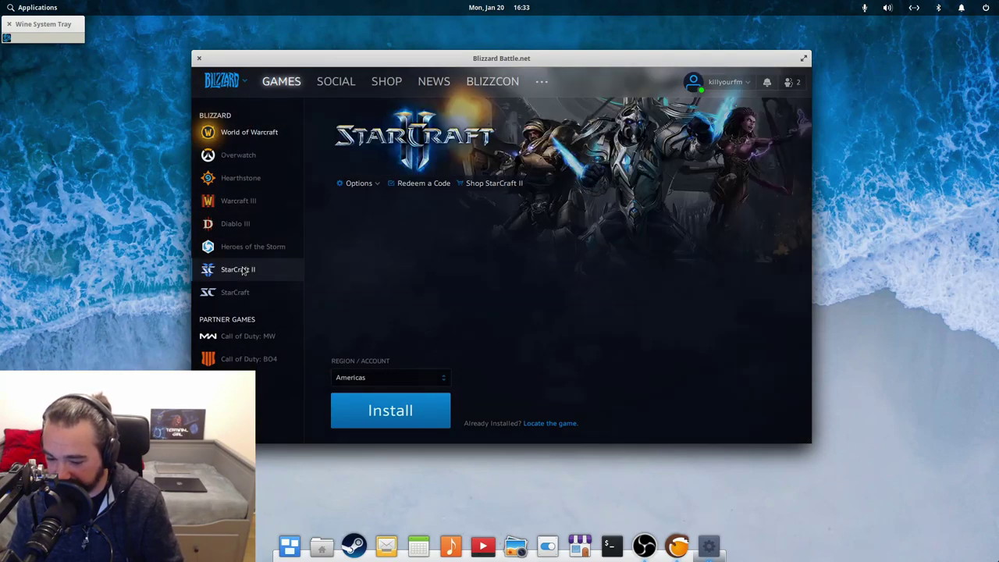
click(407, 411)
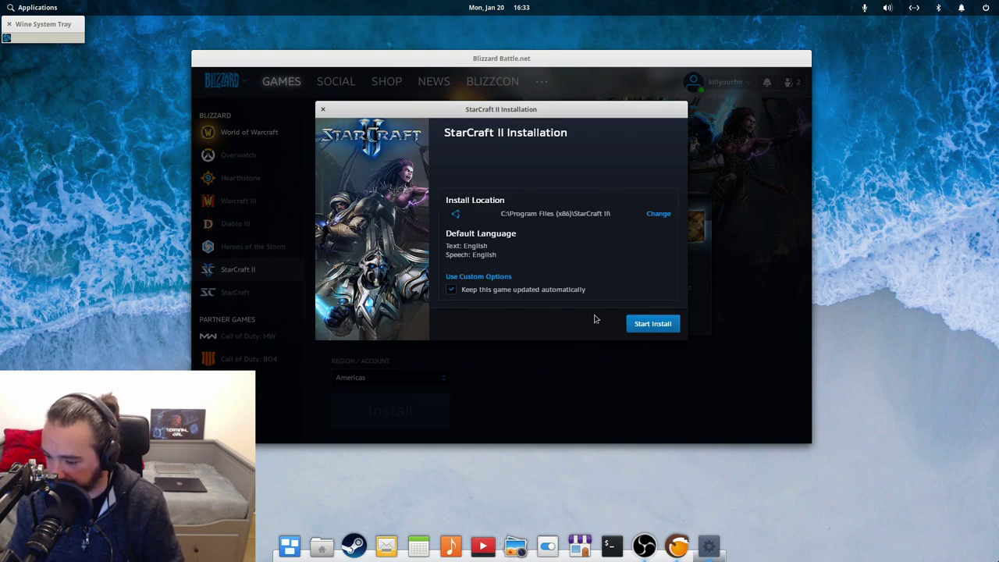
click(653, 324)
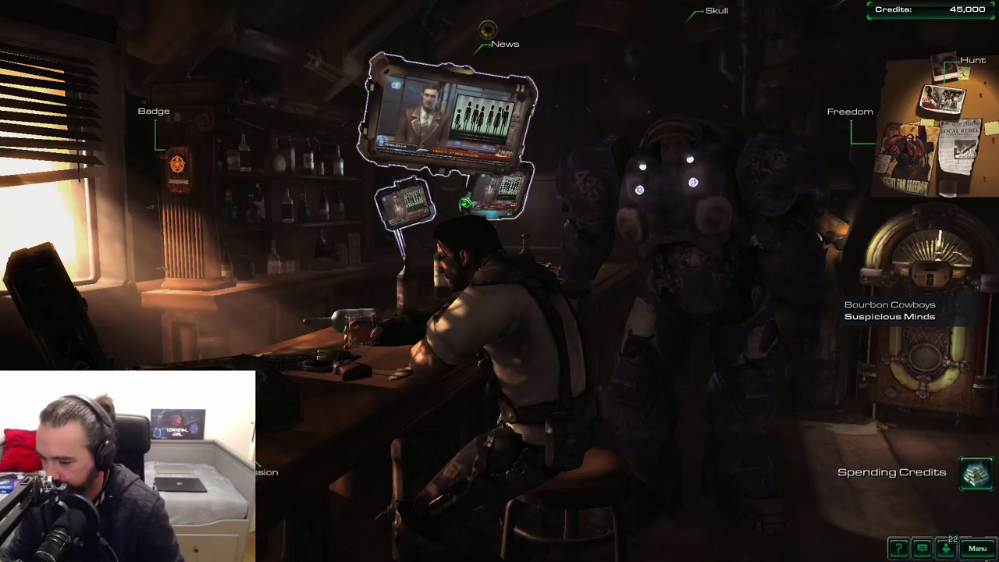
Step: Open Mission Selection and launch Zero Hour, keeping Hard difficulty
click(178, 273)
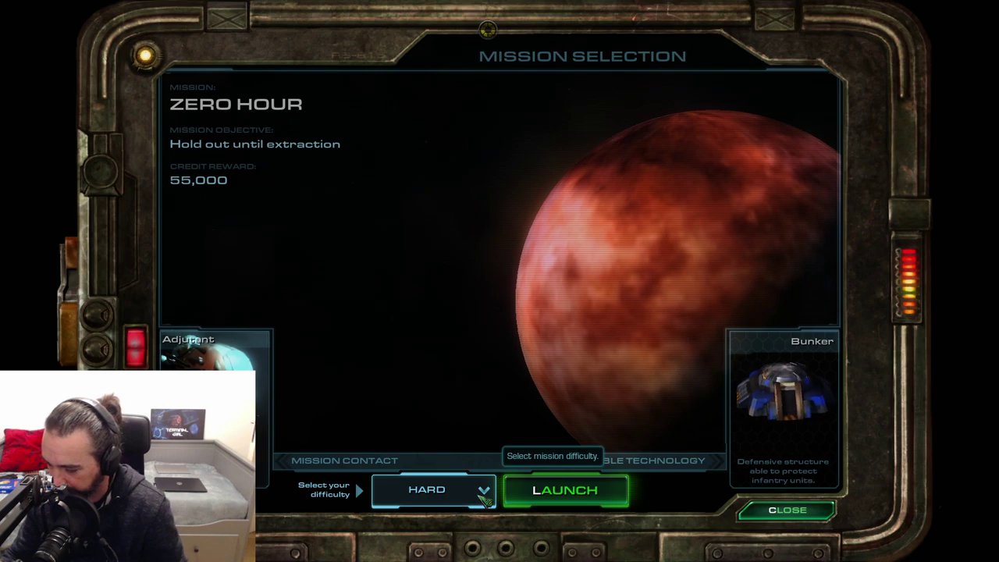
click(584, 497)
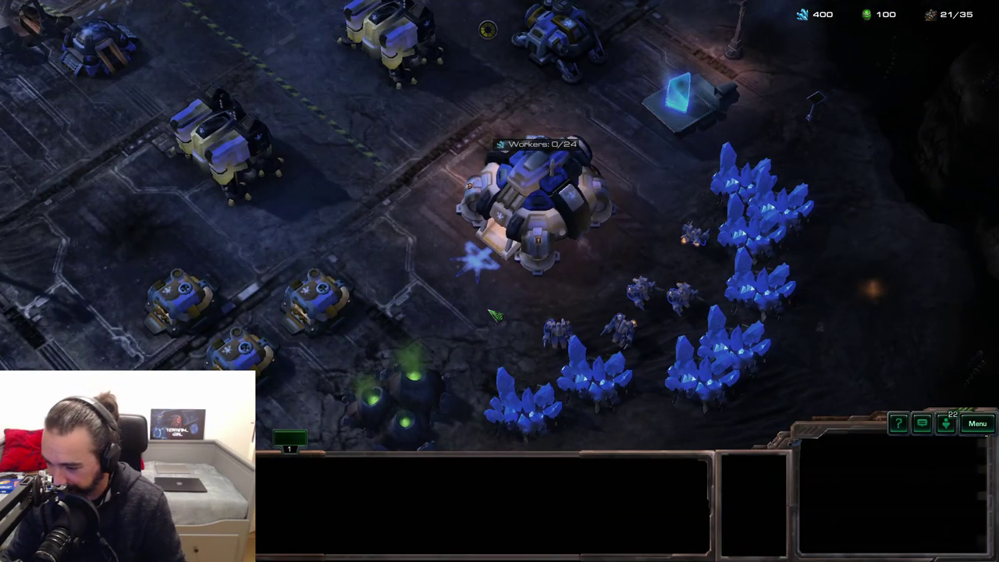
Step: Box-select the four idle SCVs and send them to mine the mineral field
click(327, 292)
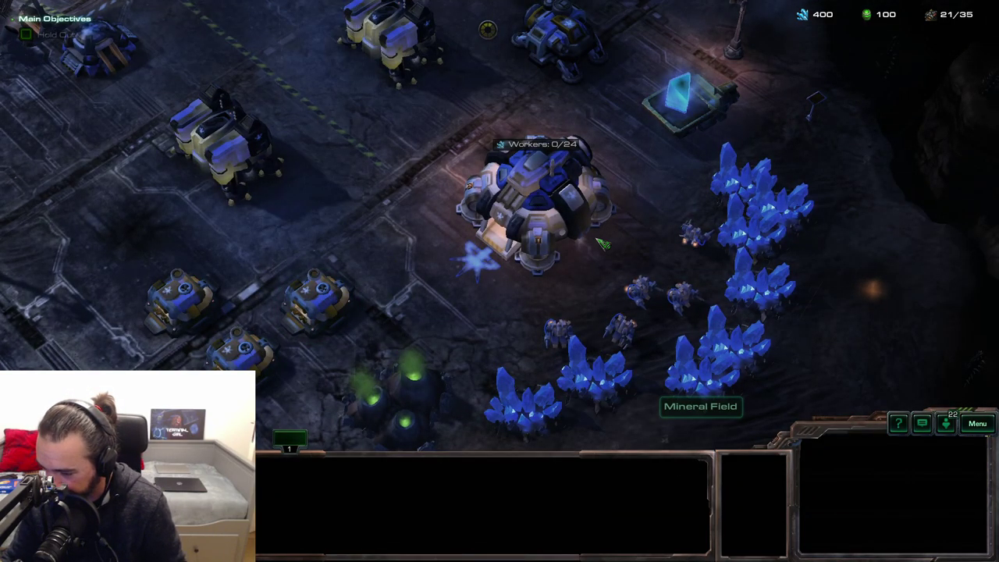
scroll(663, 352, up, 3)
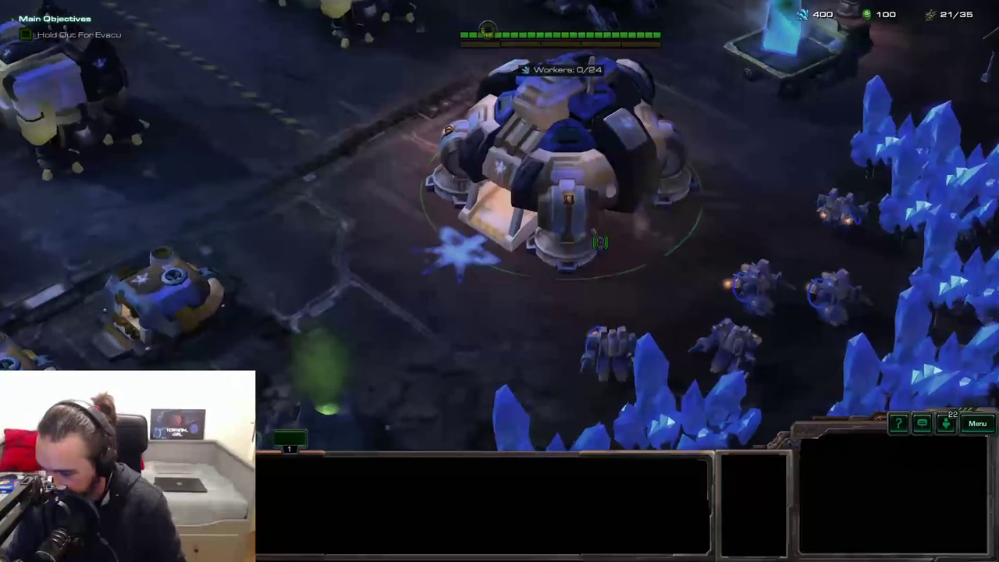
scroll(600, 242, down, 5)
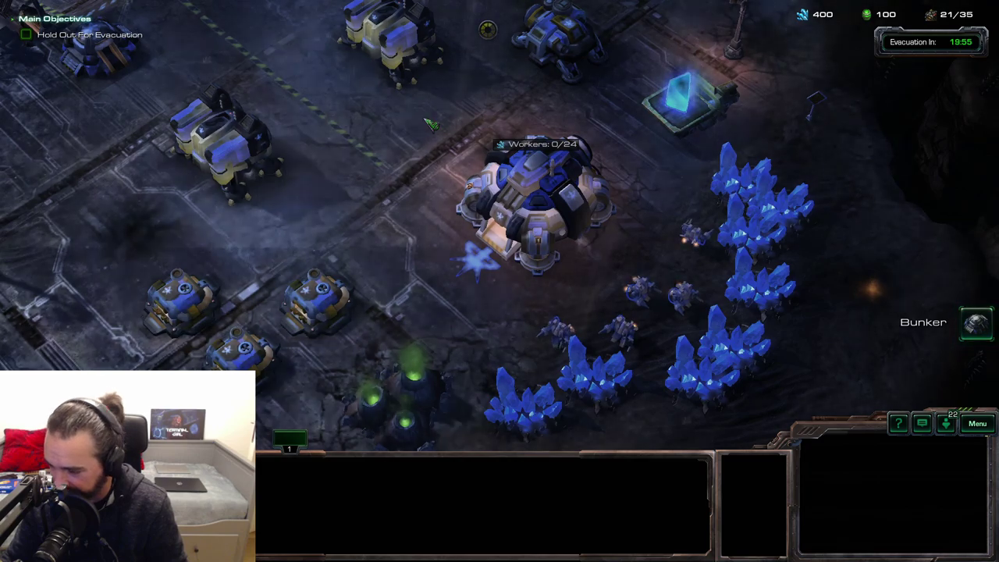
drag(531, 297, 717, 350)
right_click(717, 350)
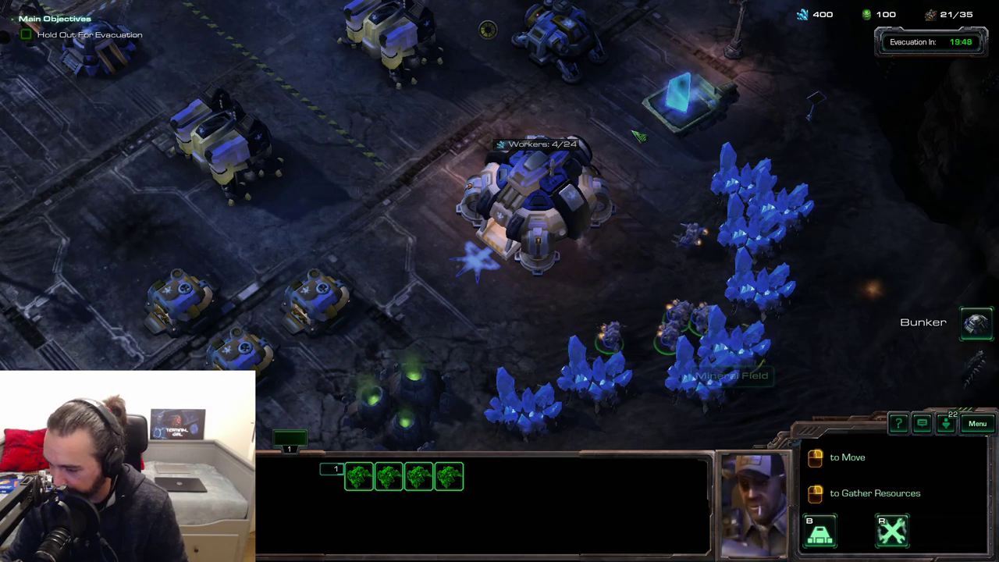
Step: Select the Command Center and pan the camera around the base with the arrow keys
click(537, 187)
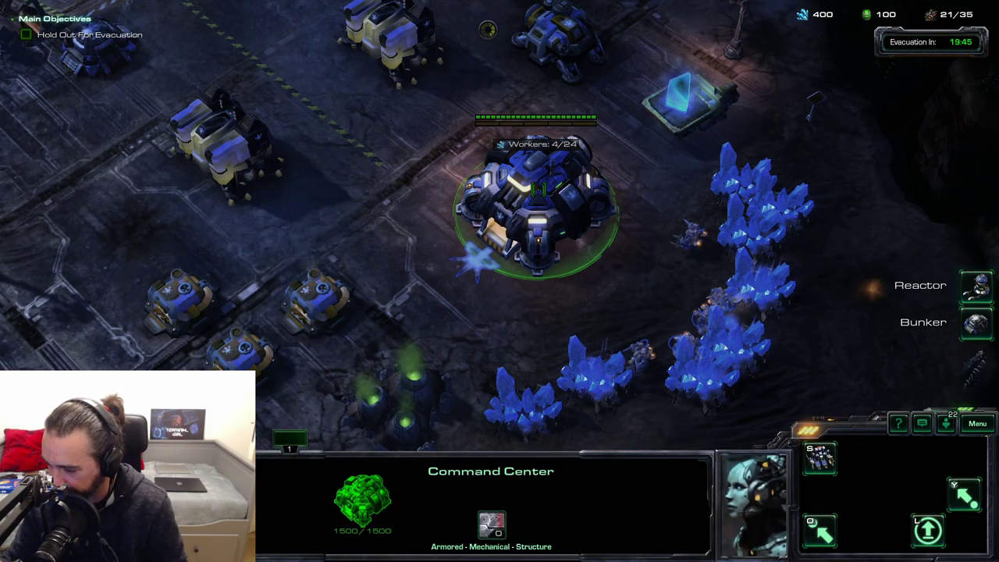
key(Down)
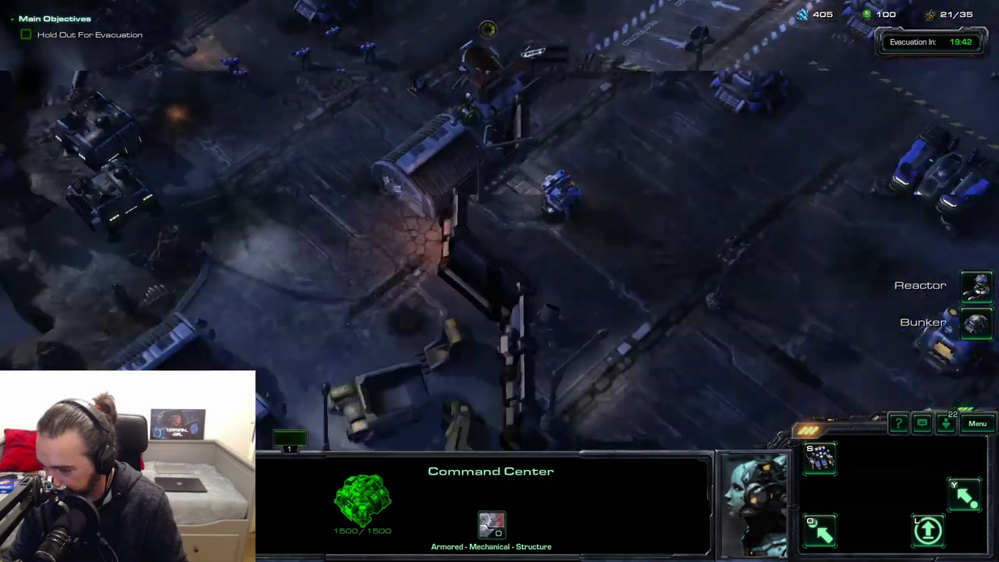
key(Right)
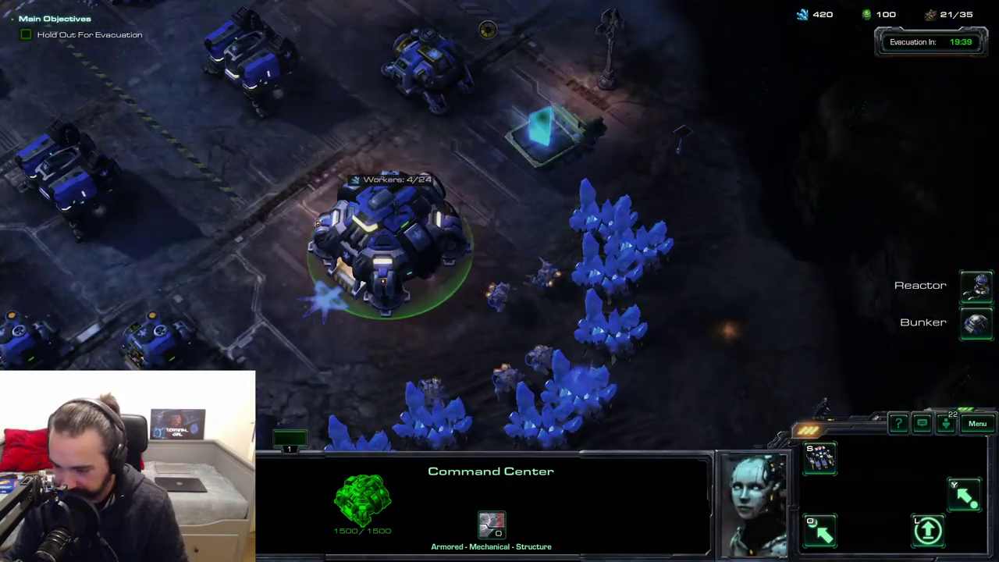
key(Down)
key(Left)
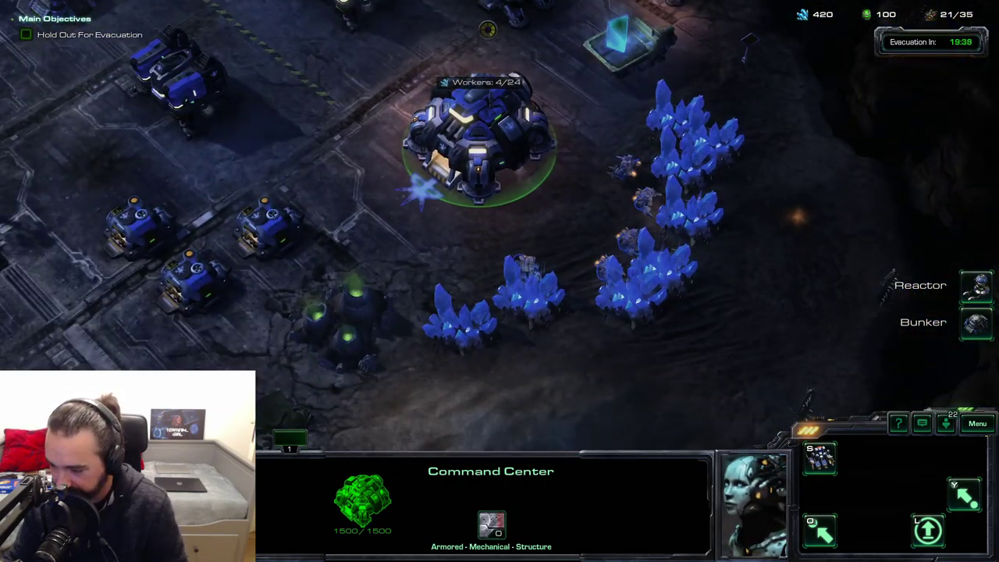